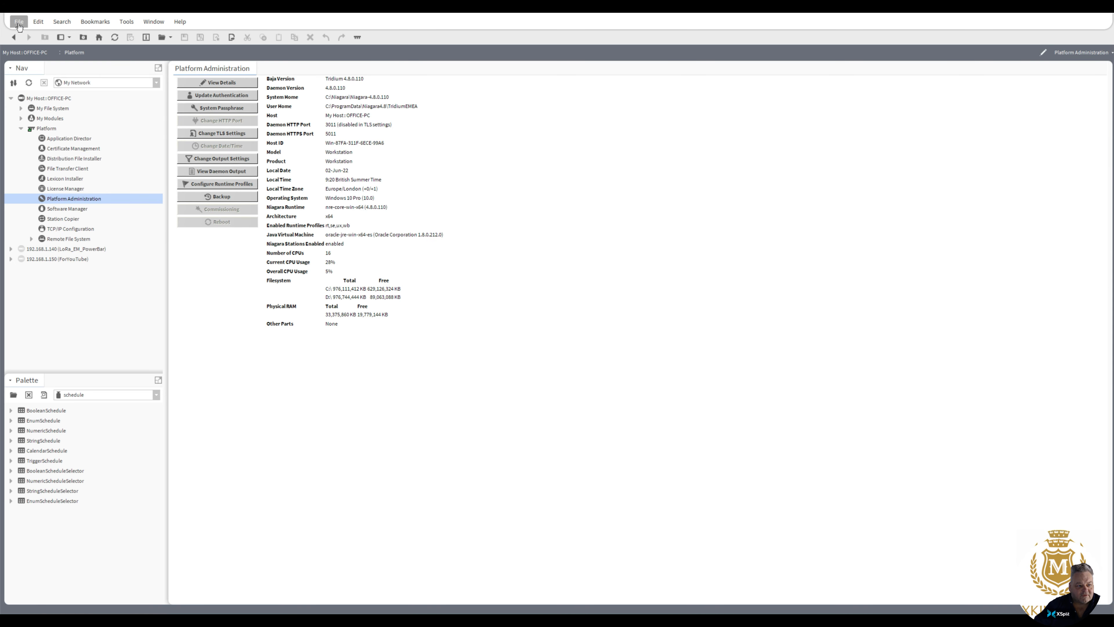
Step: Log off from the local platform session and close the Workbench 4.8.0.110 window
left_click(19, 23)
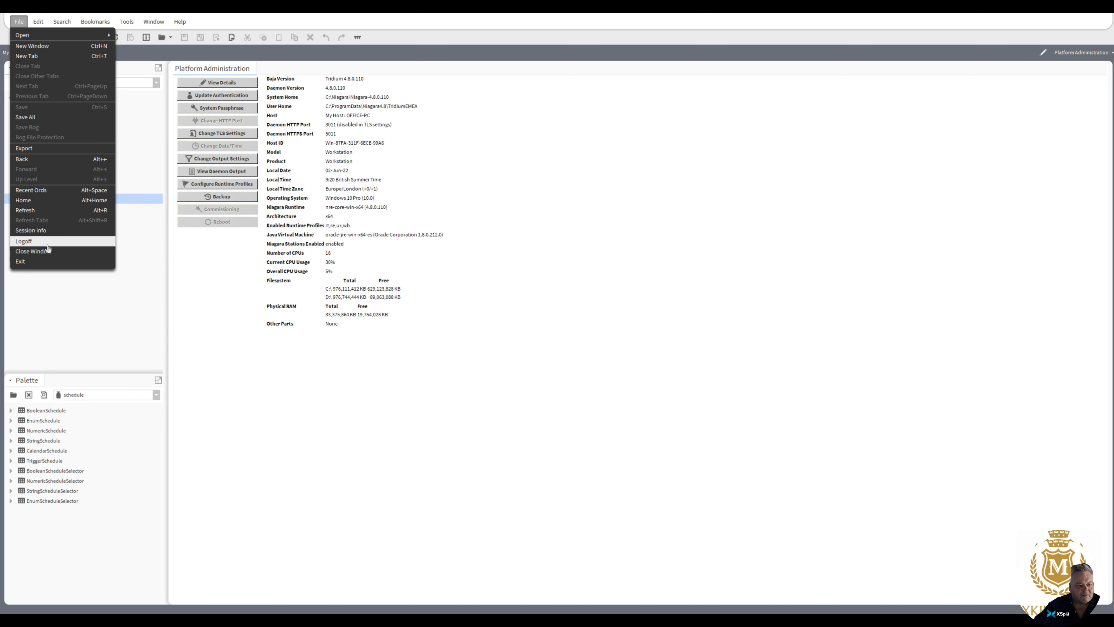
left_click(25, 241)
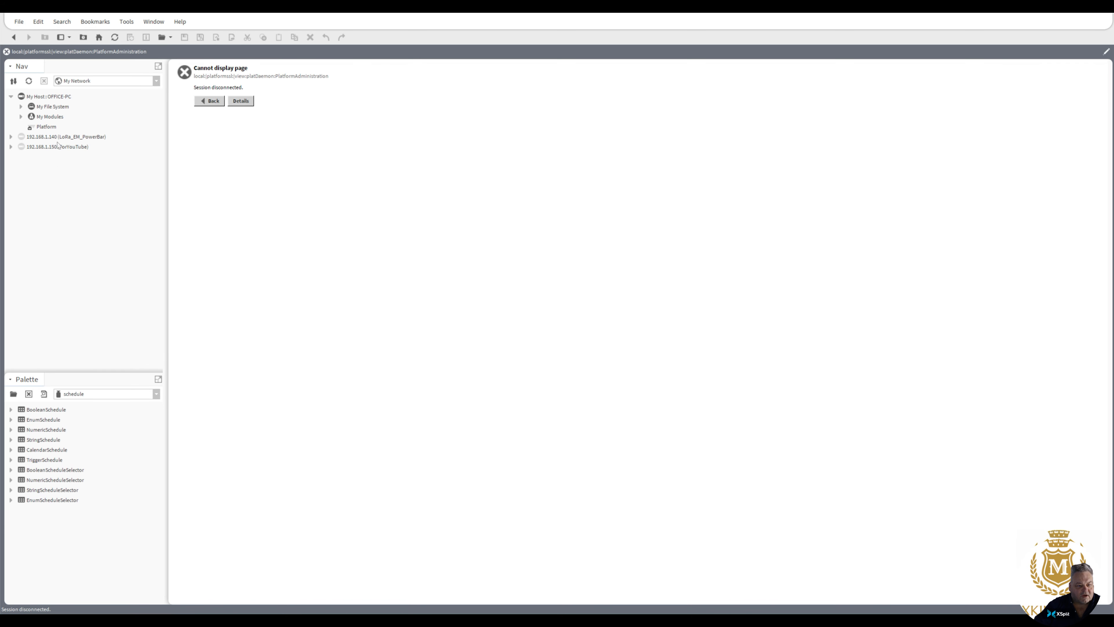
left_click(17, 22)
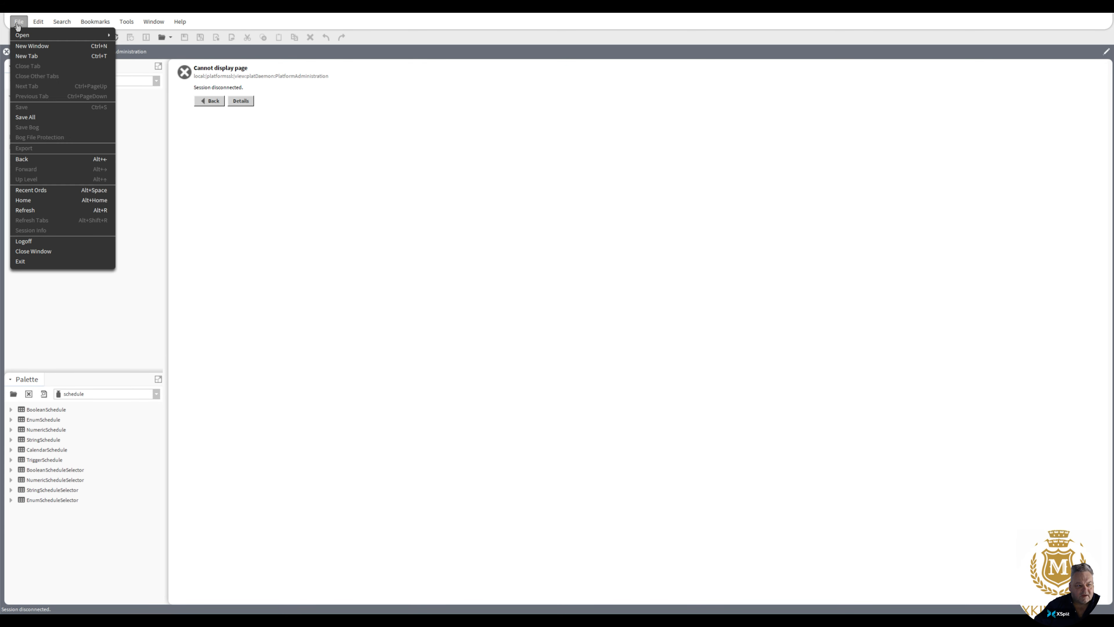
left_click(45, 250)
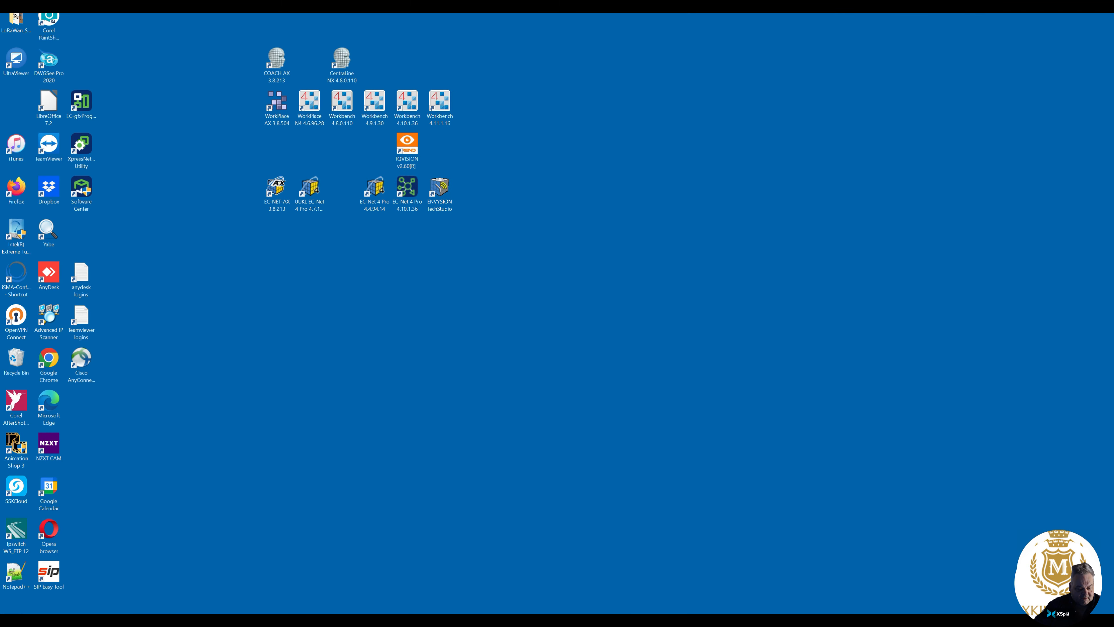
Step: Look through the installed program entries of the Niagara 4 4.11.1.16 Tridium EMEA group
key("super")
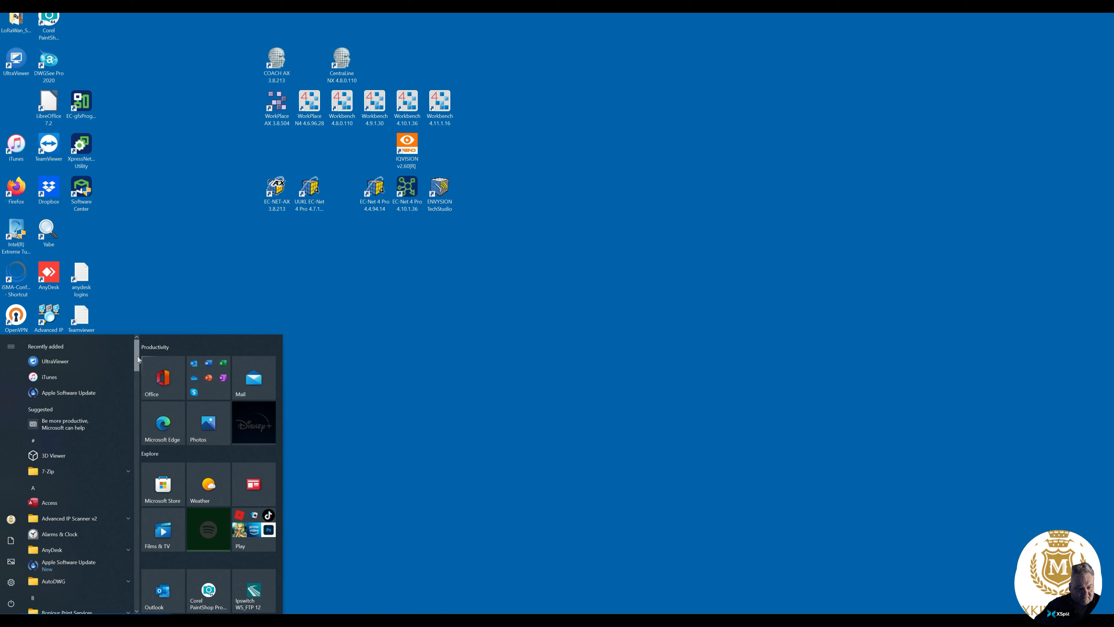
left_click_drag(138, 356, 138, 488)
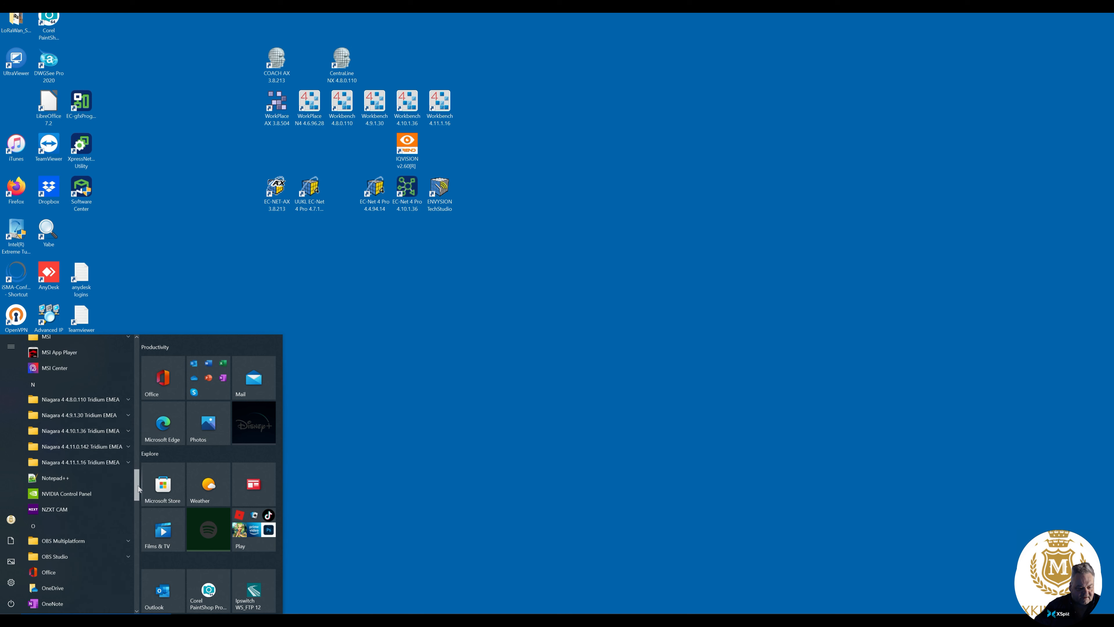
left_click(132, 464)
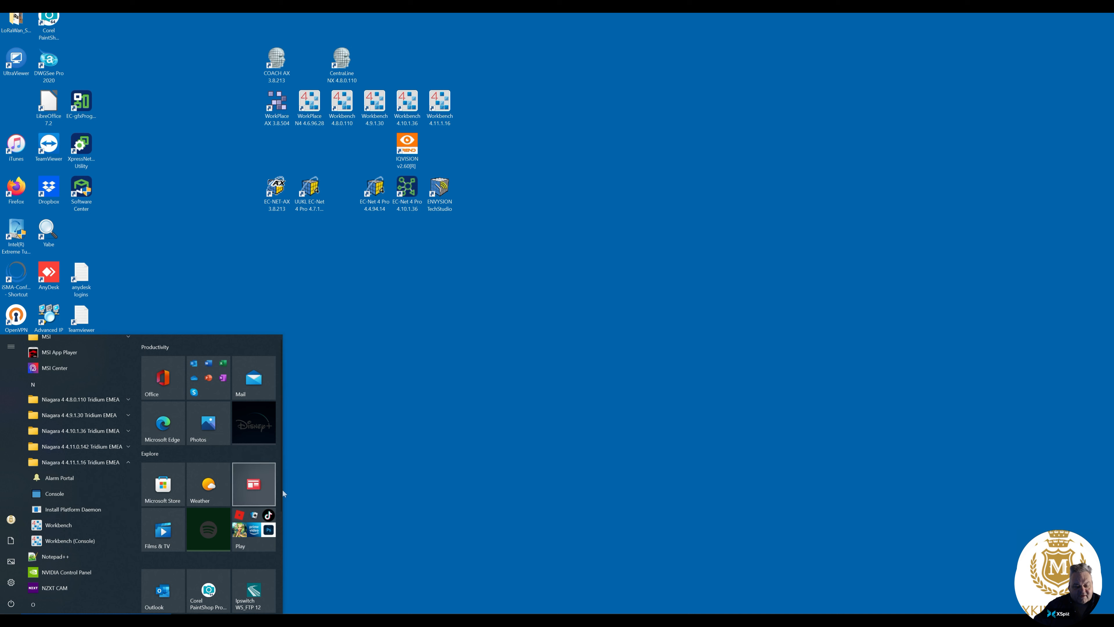
left_click(353, 468)
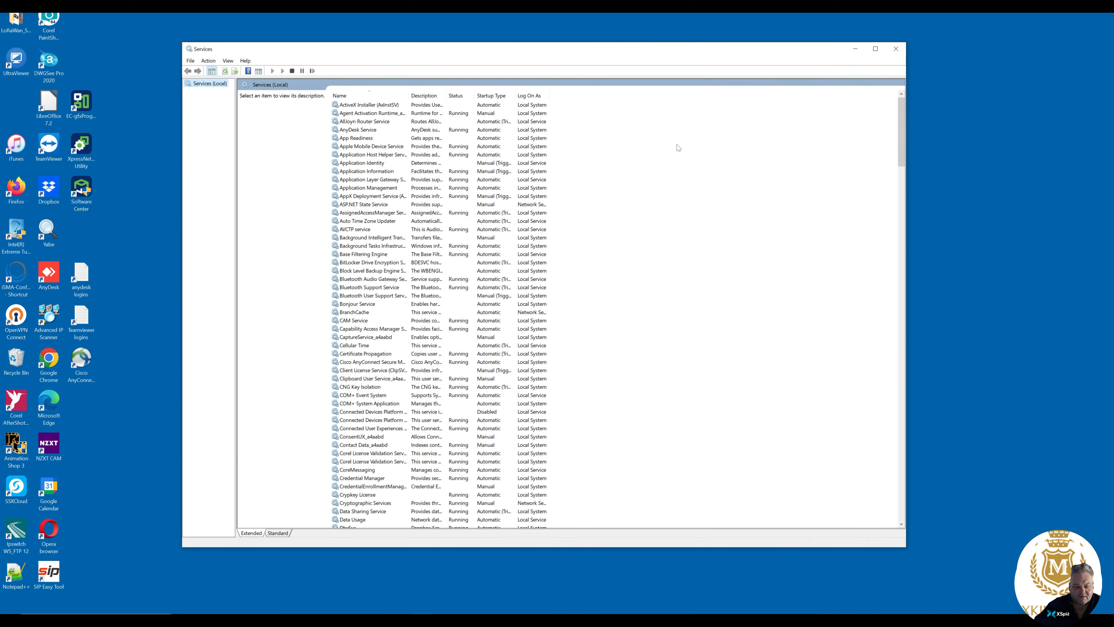
Step: Check the Niagara service's path to executable in its properties, and close the Services window
left_click_drag(903, 131, 885, 313)
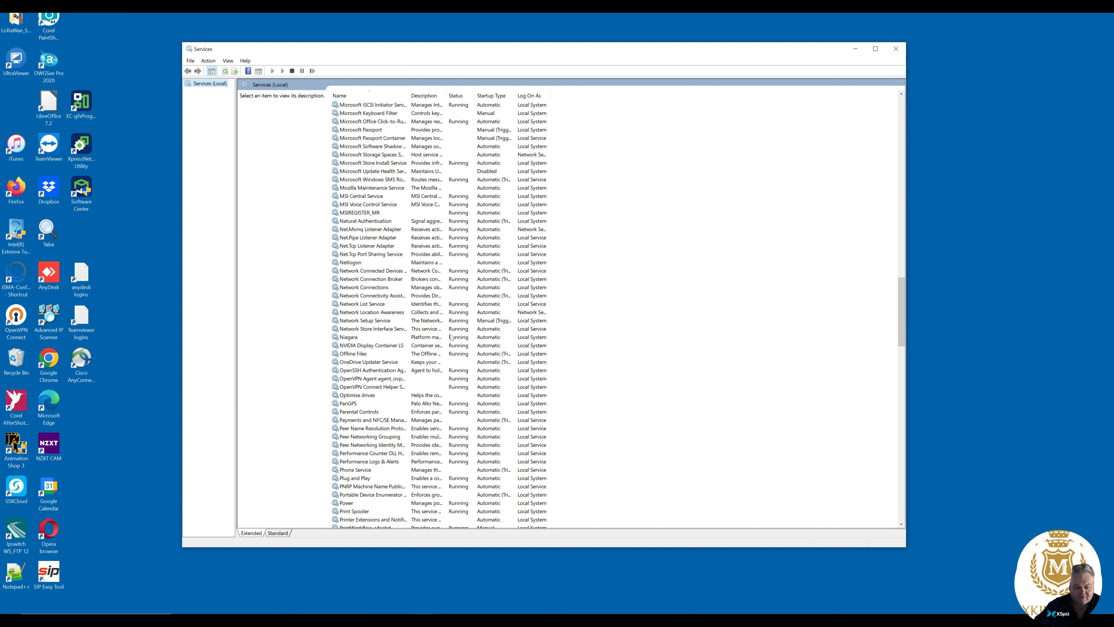
left_click(349, 340)
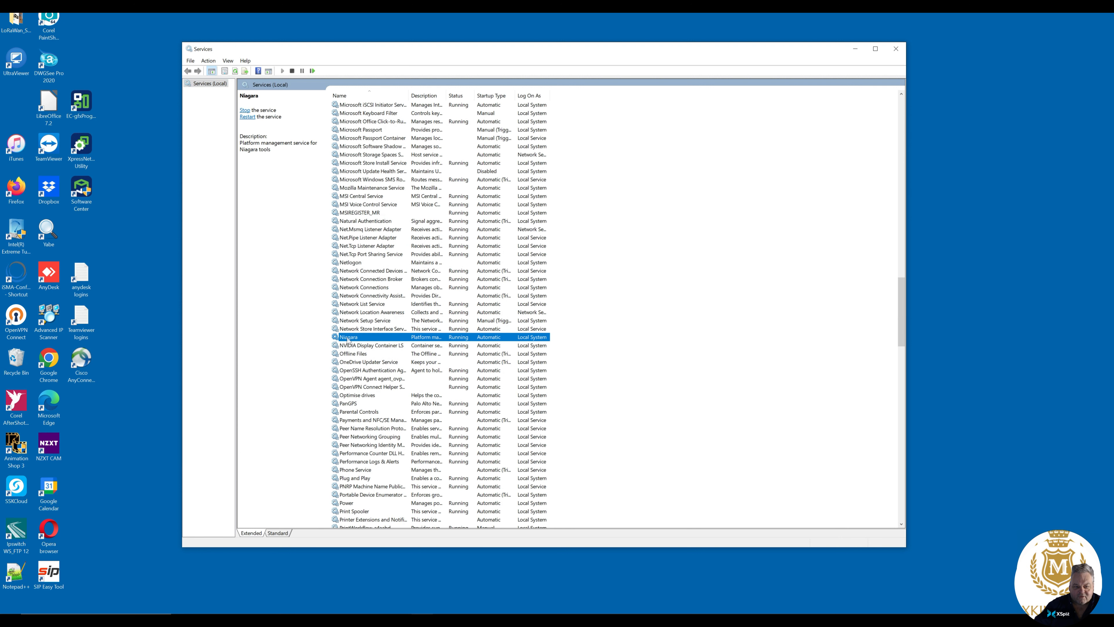
double_click(348, 338)
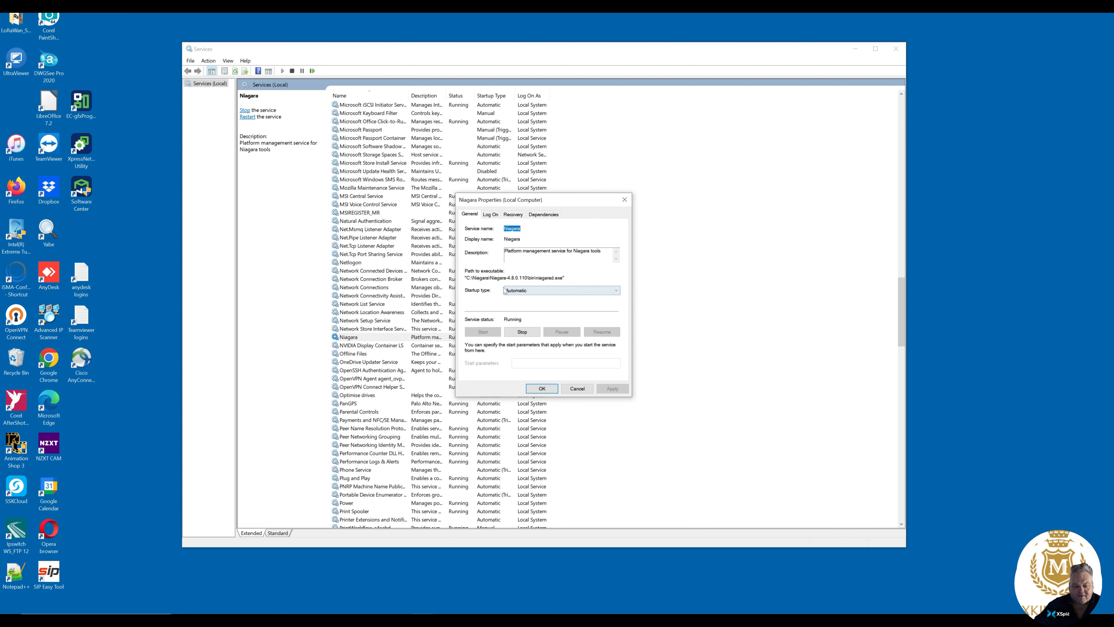
left_click_drag(490, 278, 525, 277)
left_click(540, 390)
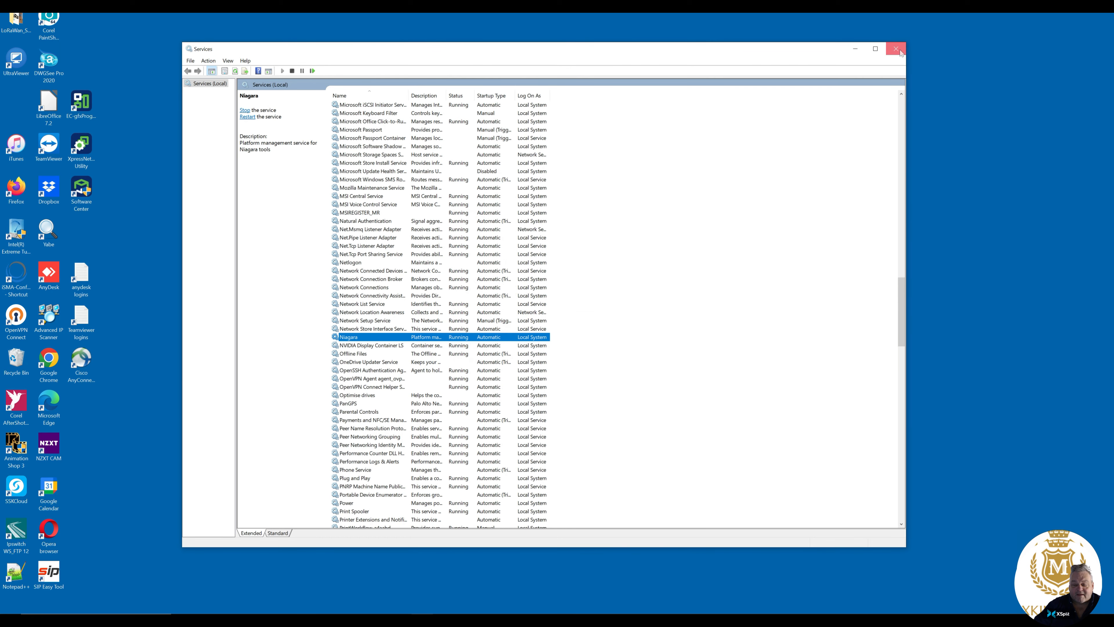
left_click(897, 49)
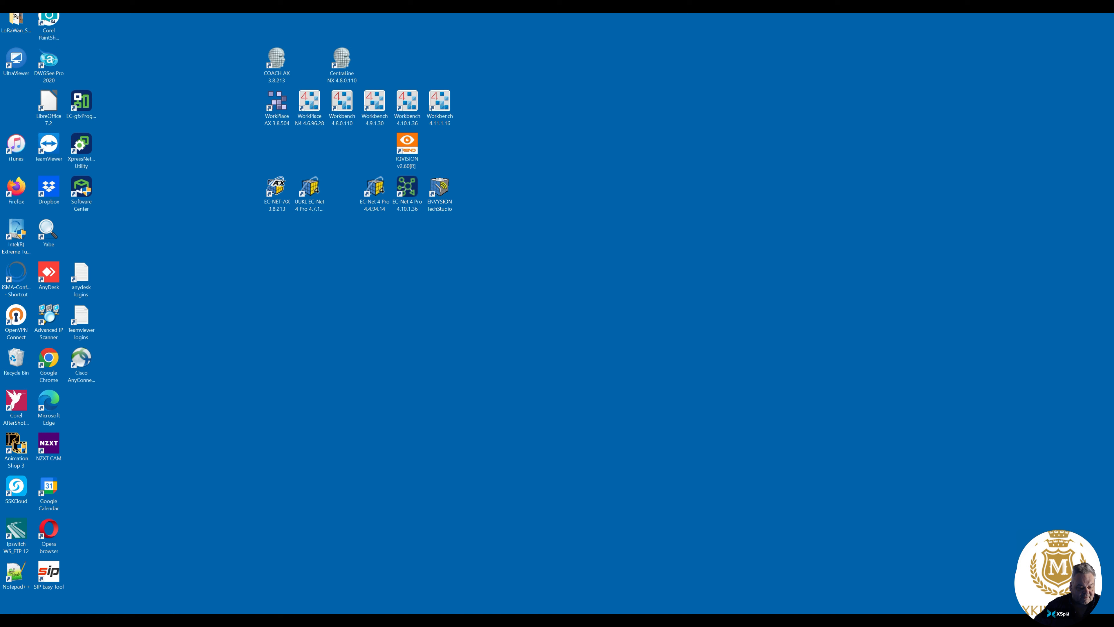
Step: Run Install Platform Daemon from the Niagara 4 4.11.1.16 Tridium EMEA program group
left_click(11, 610)
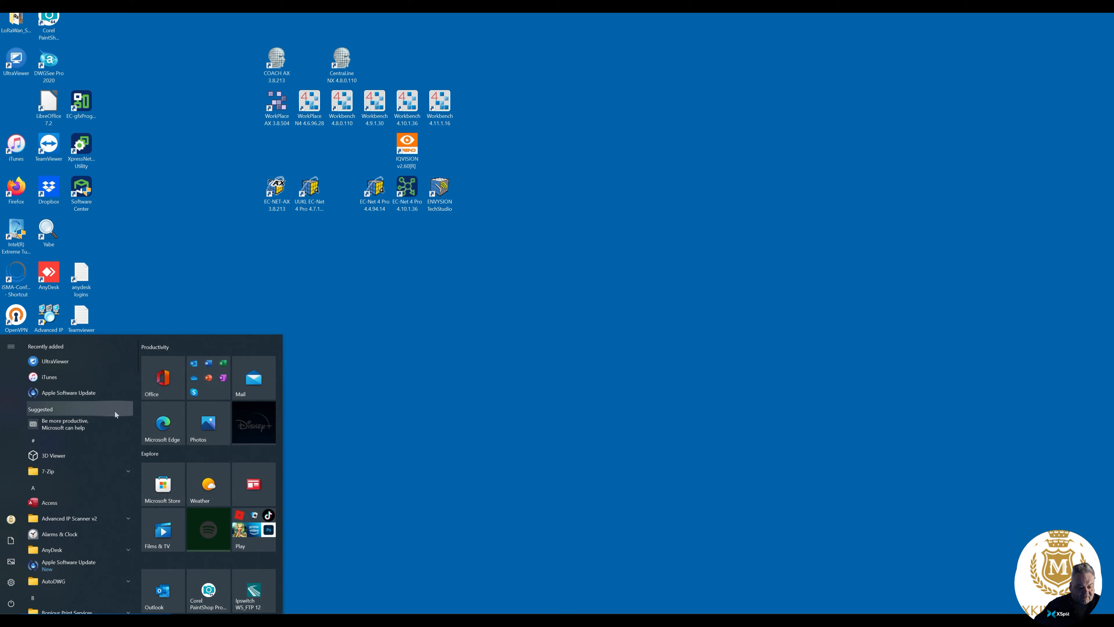
left_click_drag(137, 362, 145, 488)
left_click(132, 490)
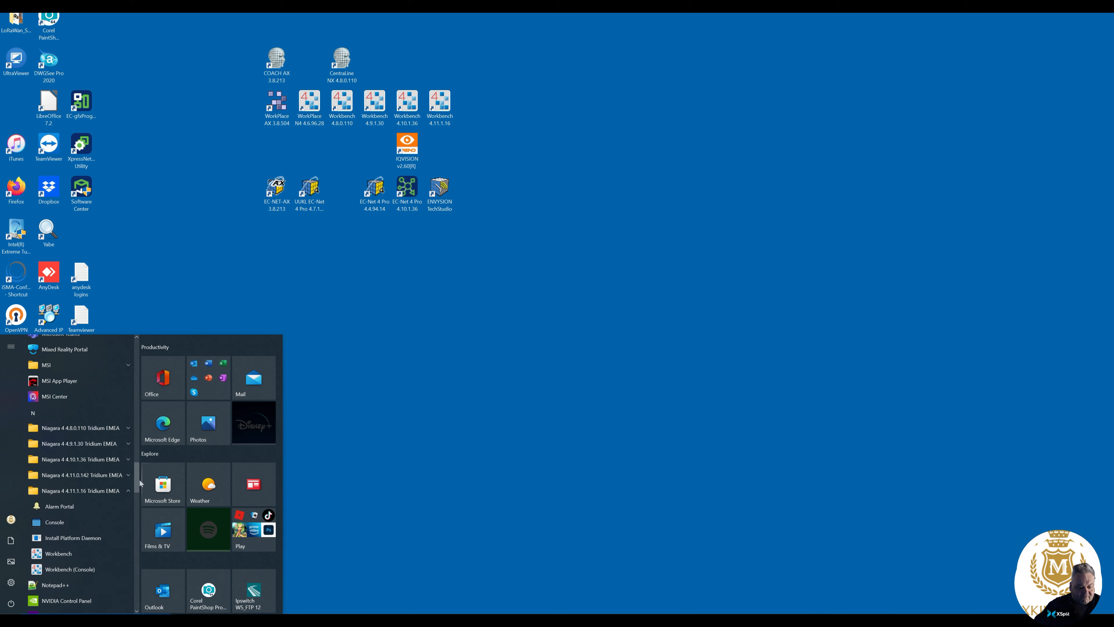
scroll(140, 482, "down", 3)
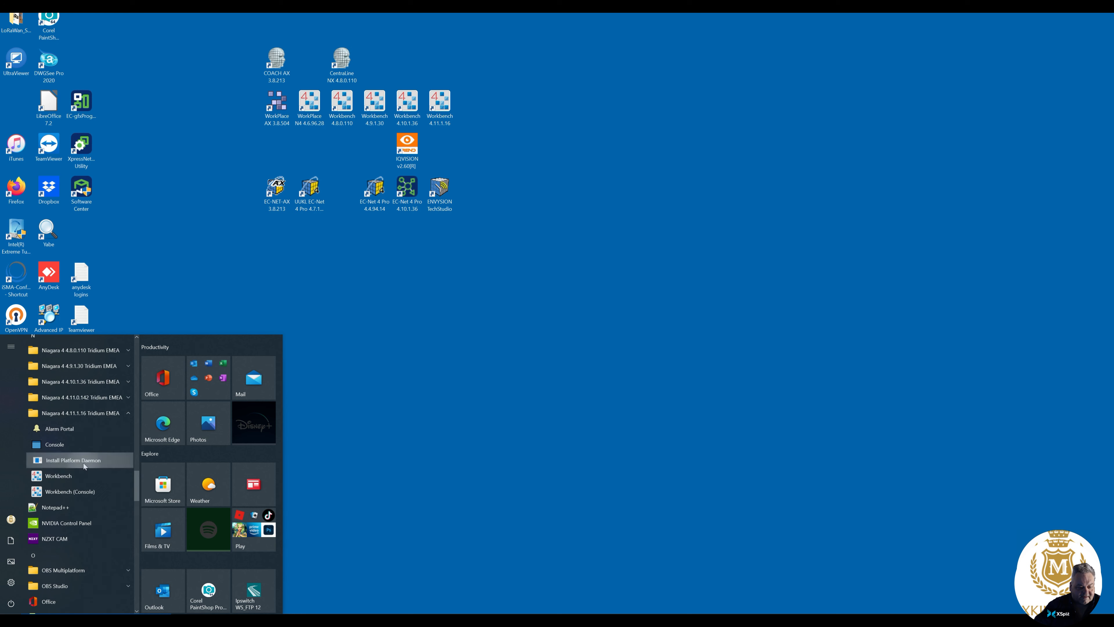
left_click(83, 463)
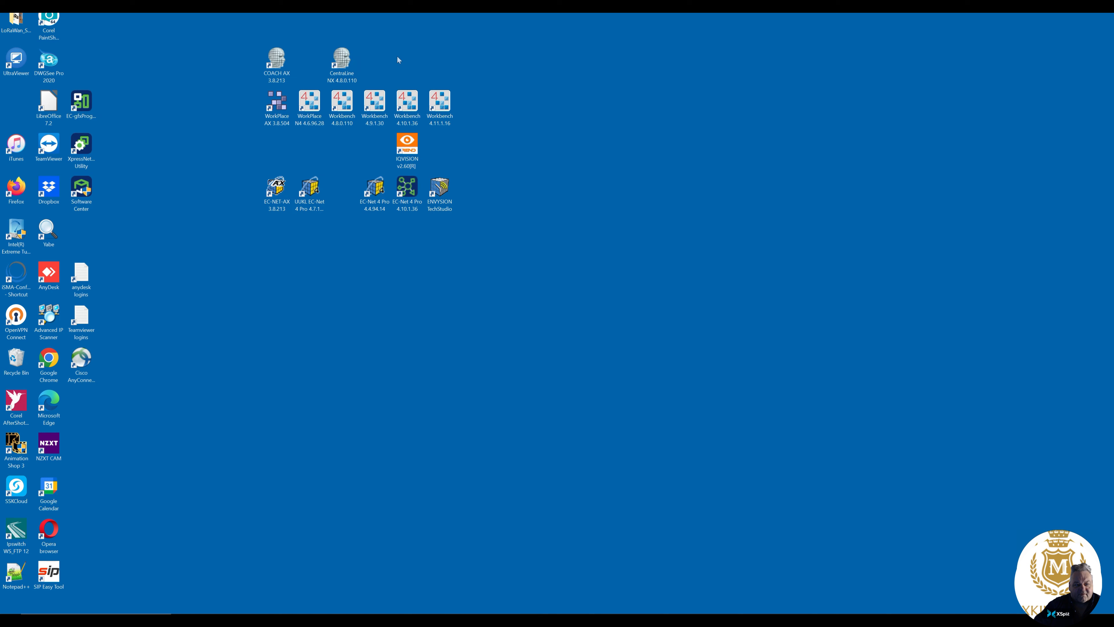
Step: Launch Workbench 4.11.1.16 and connect to the local host's platform, accepting the changed public key and the remembered credentials
double_click(437, 111)
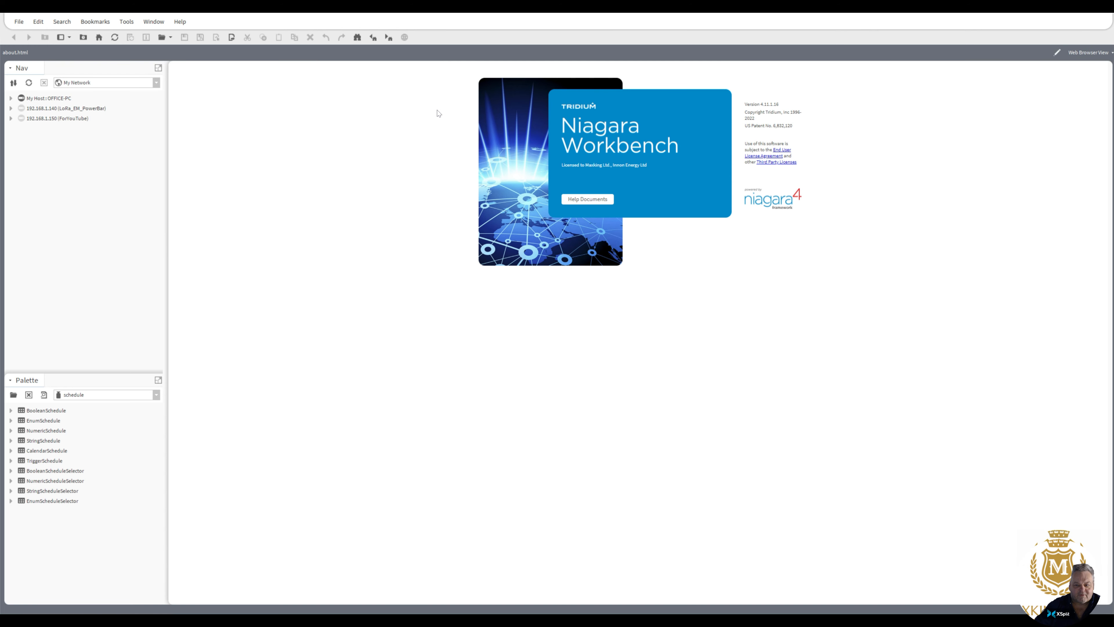
left_click(11, 98)
left_click(46, 129)
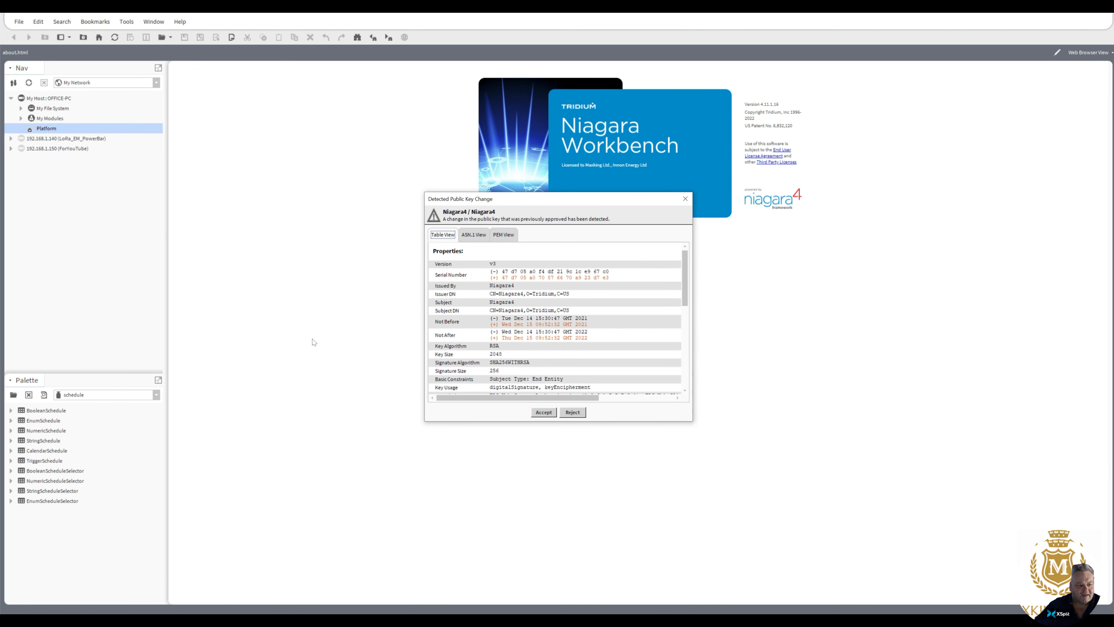
left_click(544, 411)
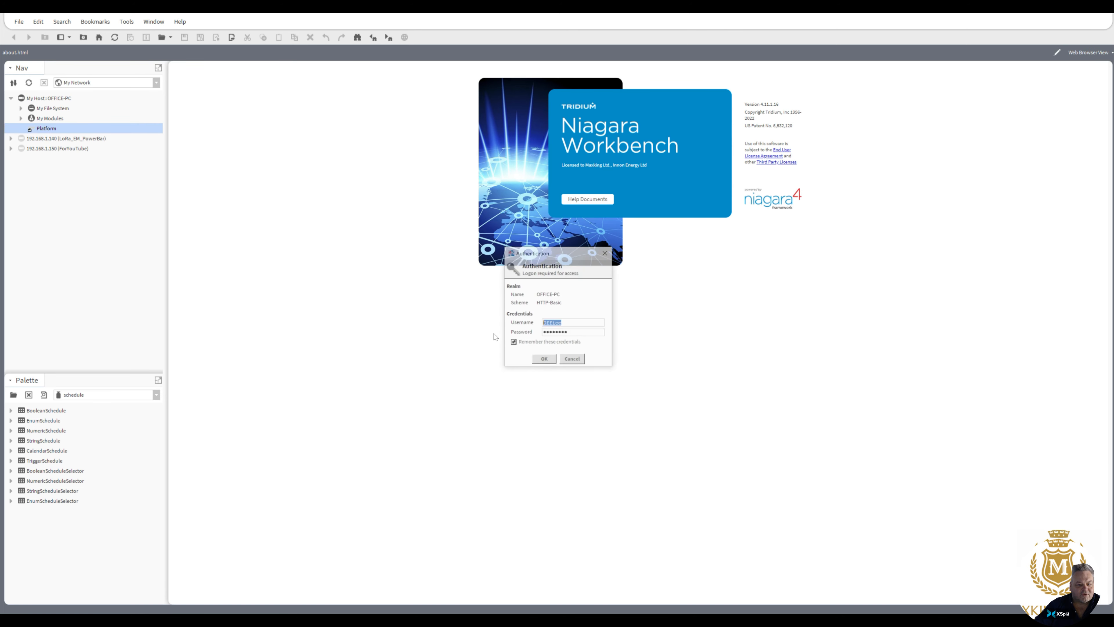
left_click(544, 360)
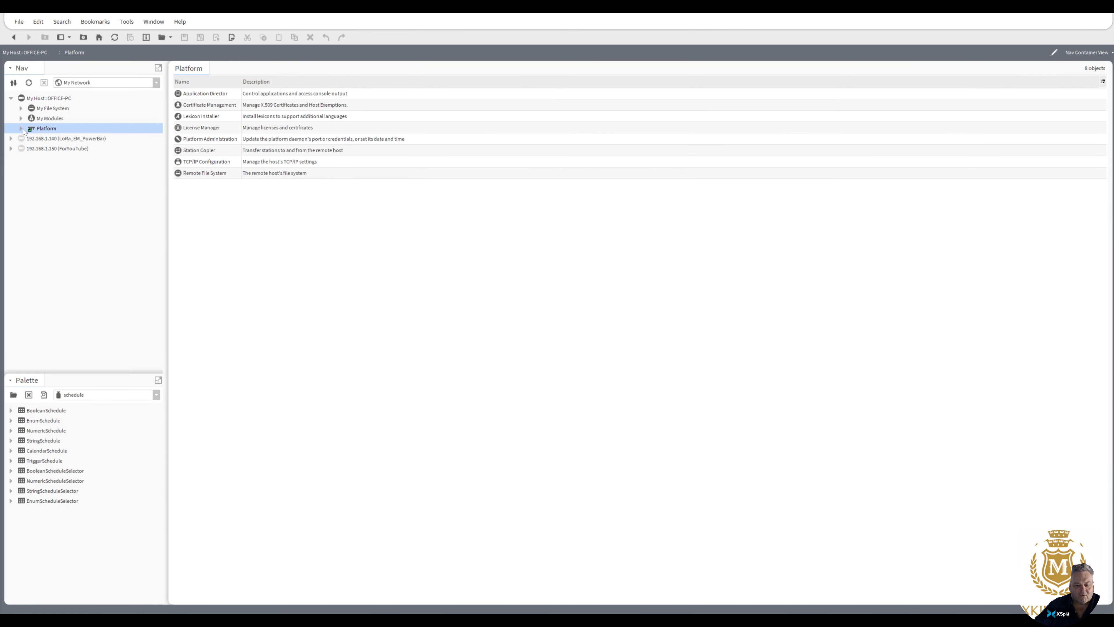
Step: Transfer PC_Station from this computer to localhost with the Station Copier, keeping the station name PC_Station
left_click(21, 128)
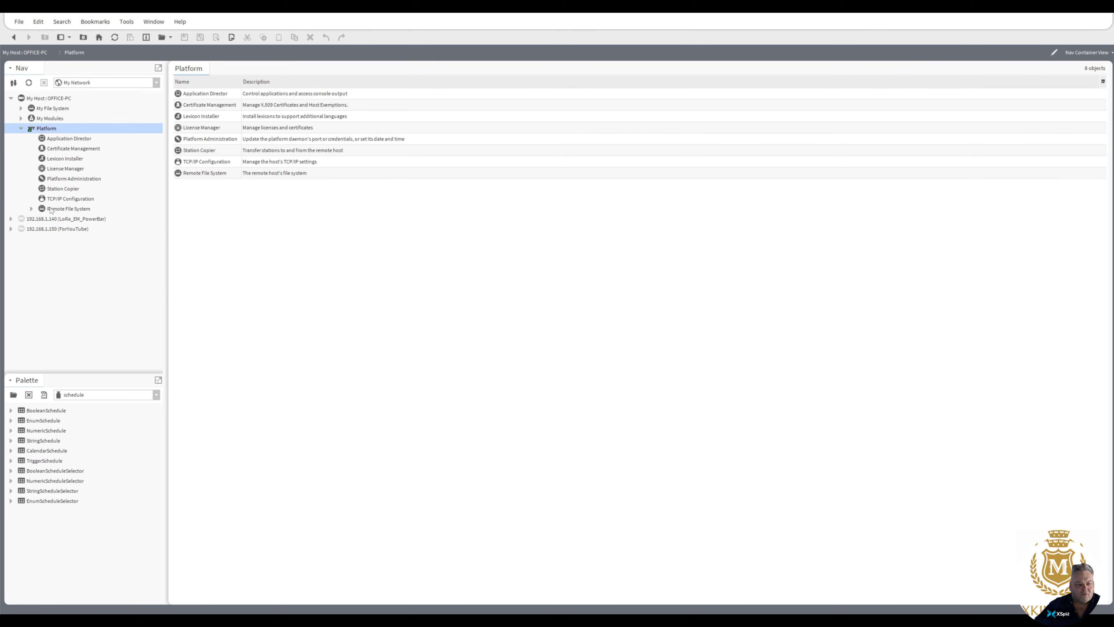
double_click(57, 189)
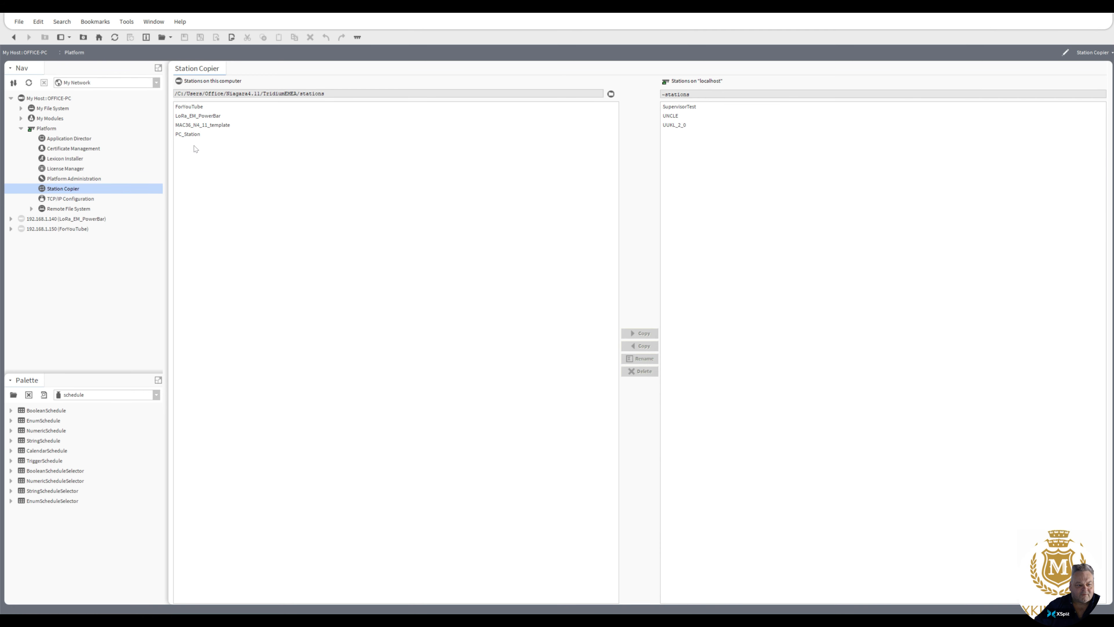
left_click(193, 135)
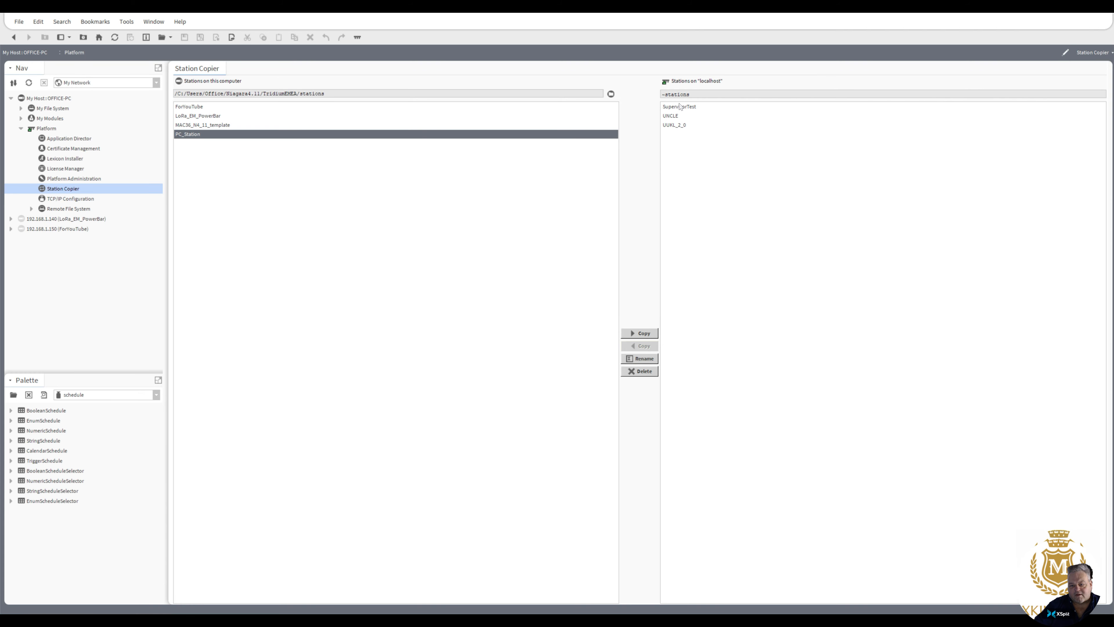
left_click(643, 333)
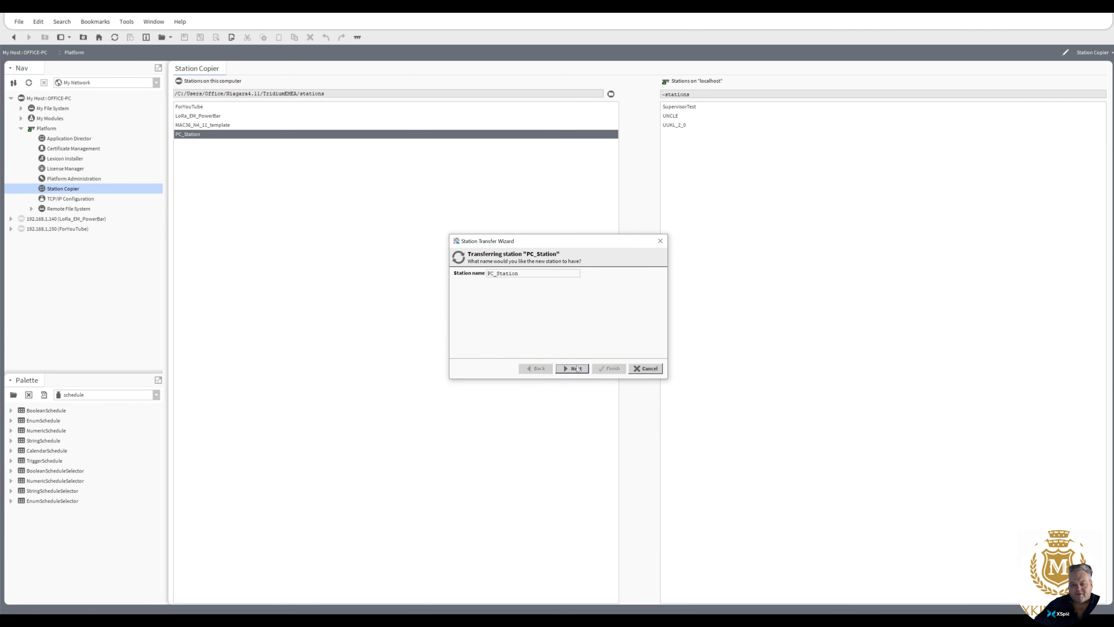
left_click(577, 369)
left_click(578, 369)
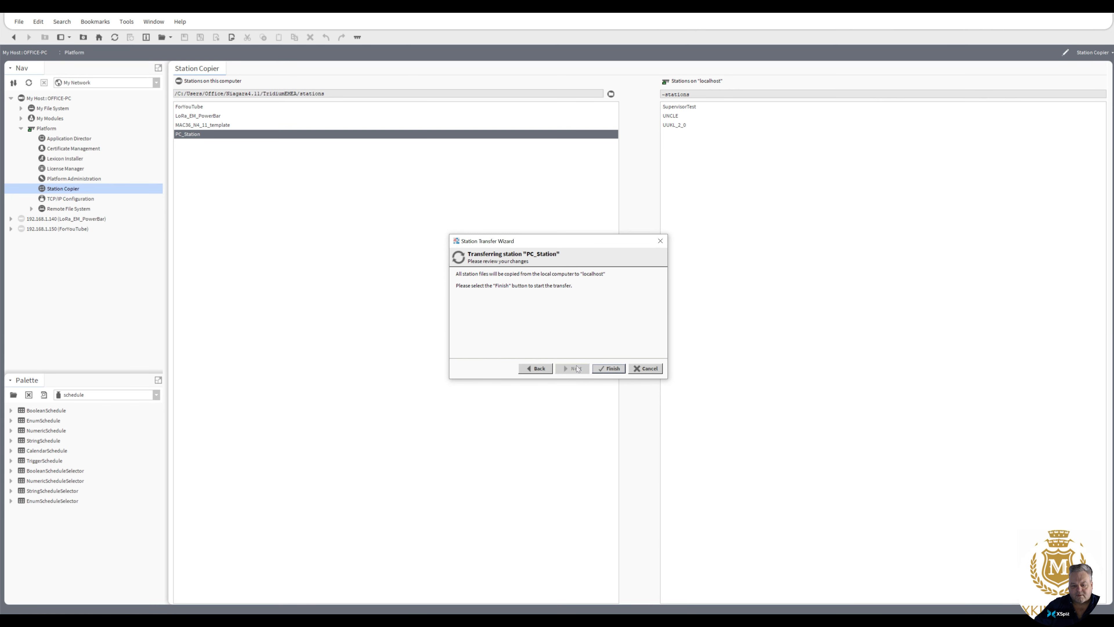
left_click(608, 369)
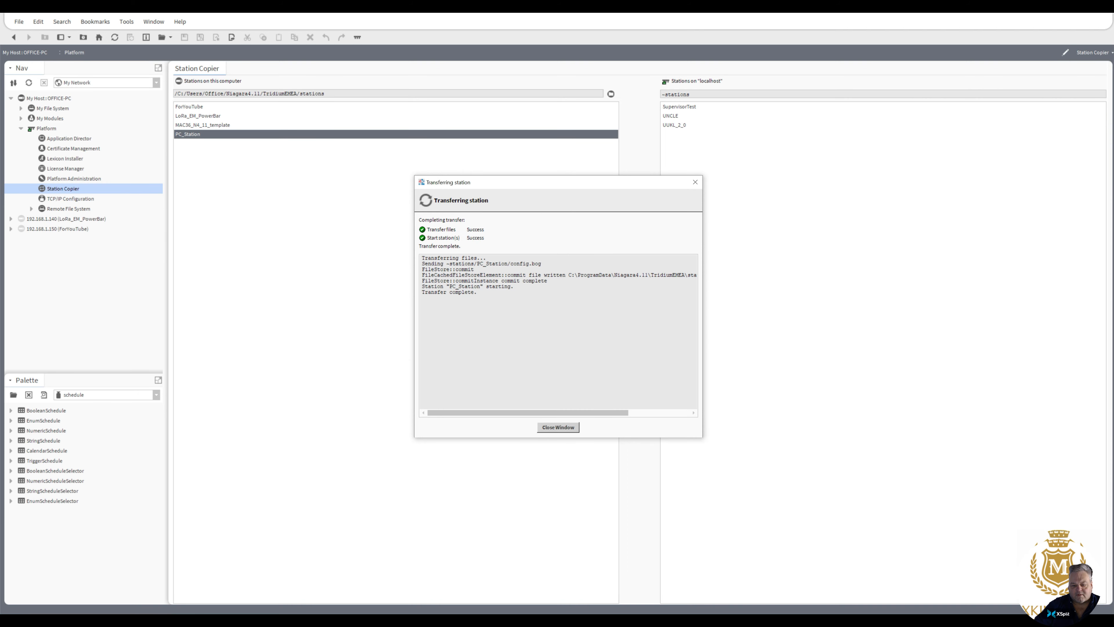
left_click(558, 427)
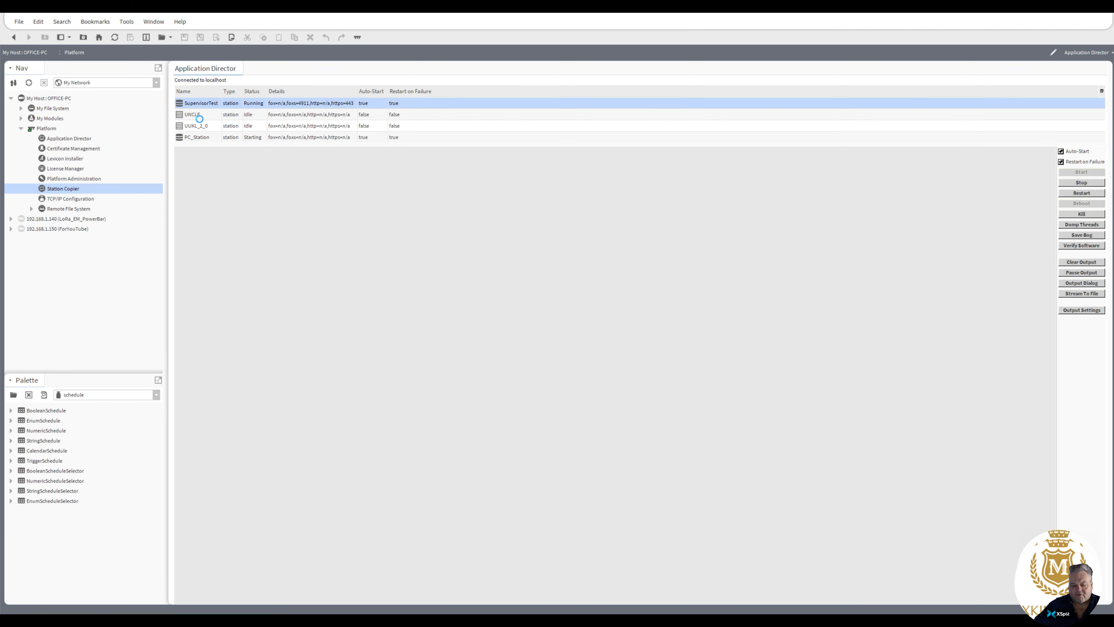
Step: Inspect the UNCLE, UUKL_2_0 and PC_Station entries and their output in the Application Director
left_click(199, 115)
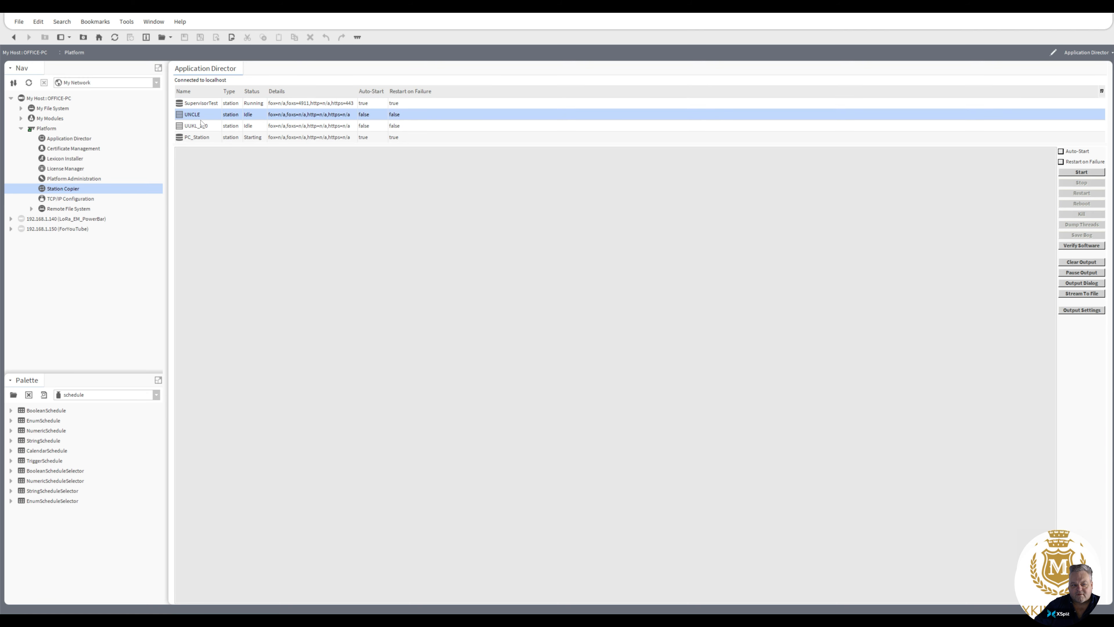
left_click(201, 124)
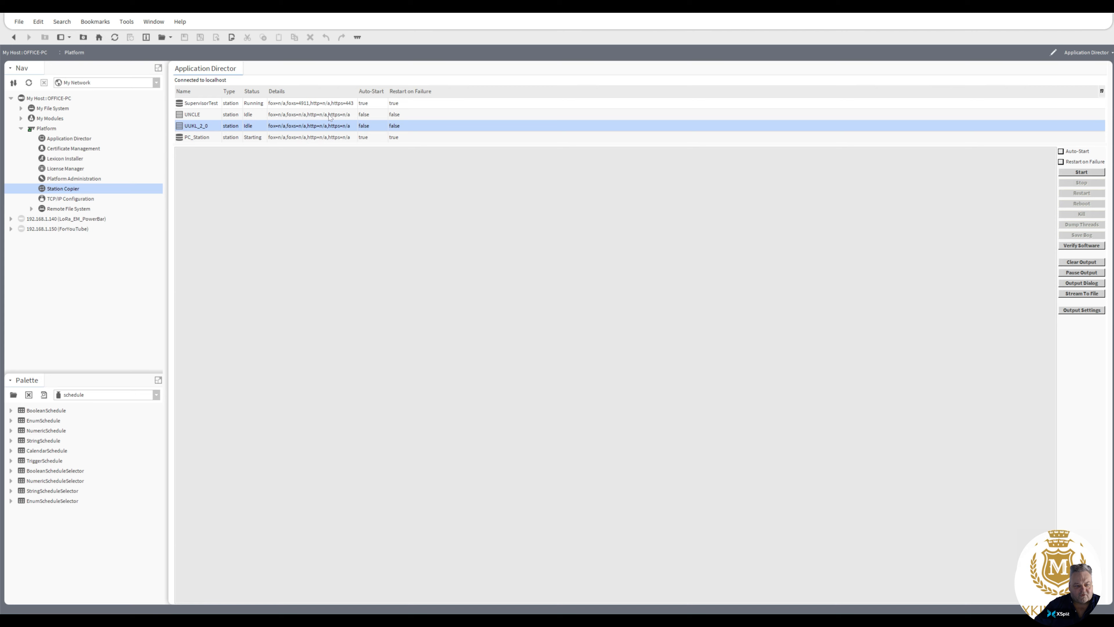
left_click(222, 140)
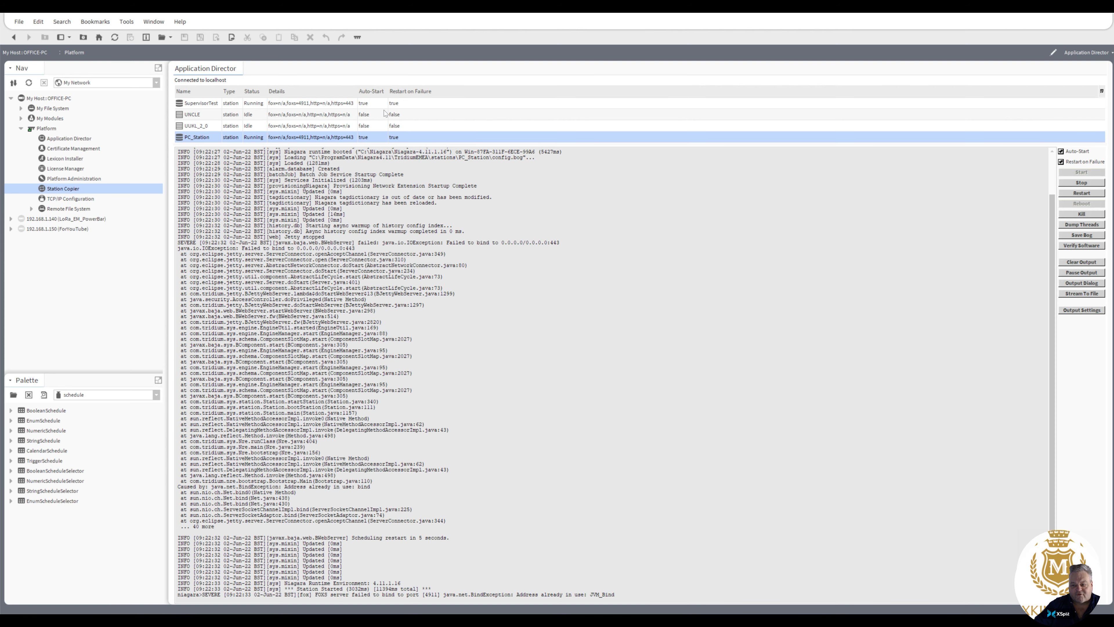
Step: Stop the SupervisorTest station in the Application Director
left_click(300, 105)
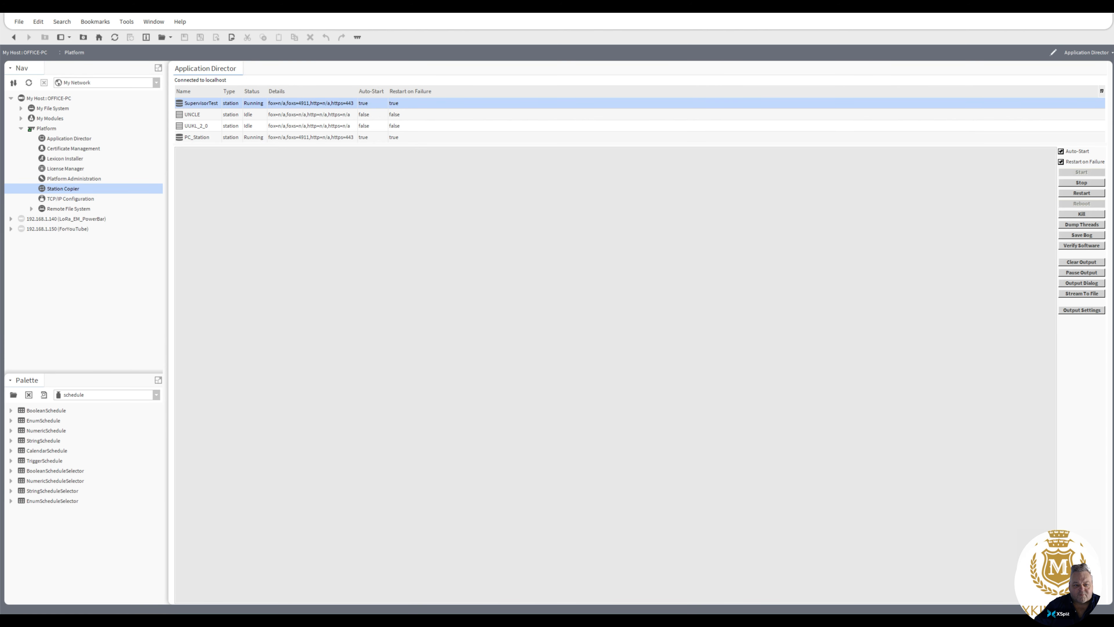
left_click(1082, 182)
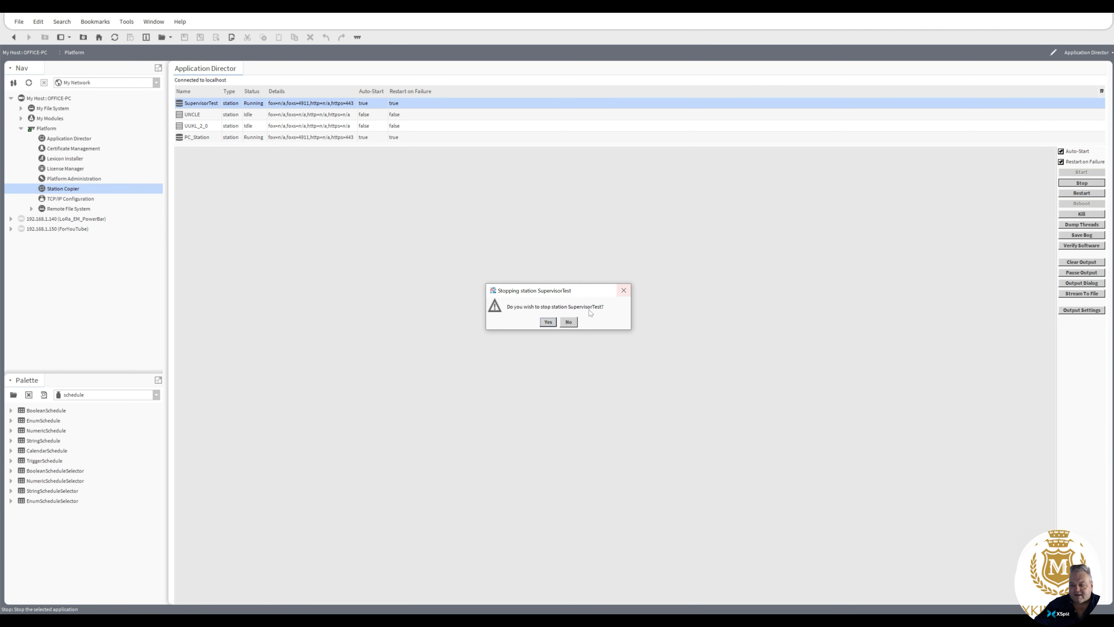
left_click(548, 322)
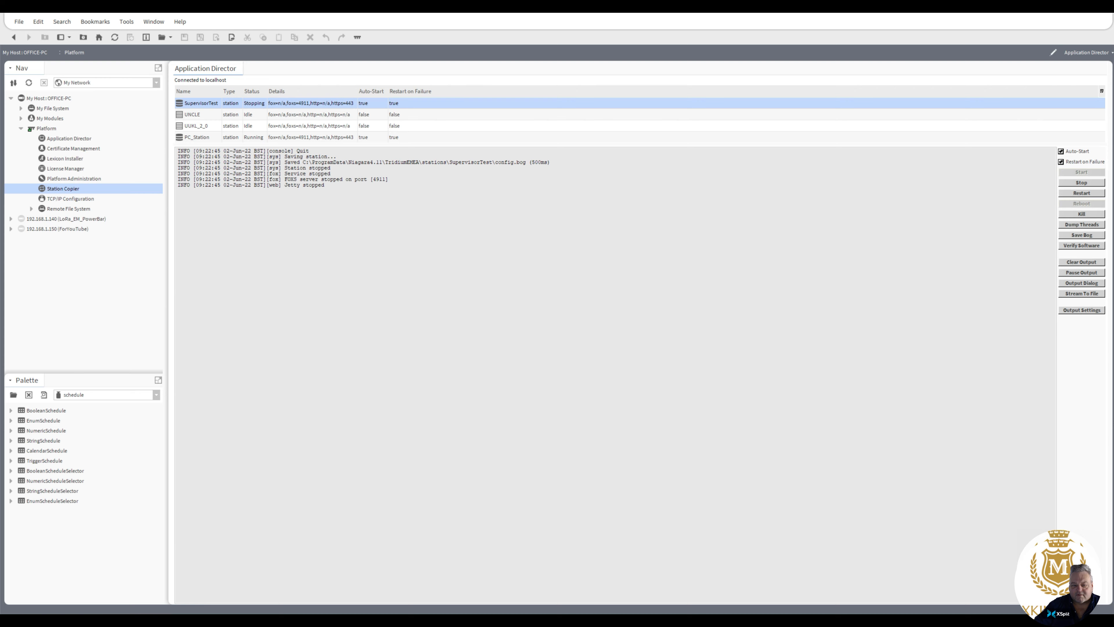
Step: Check the output and status of the PC_Station, UUKL_2_0, UNCLE and SupervisorTest stations in the Application Director
left_click(317, 140)
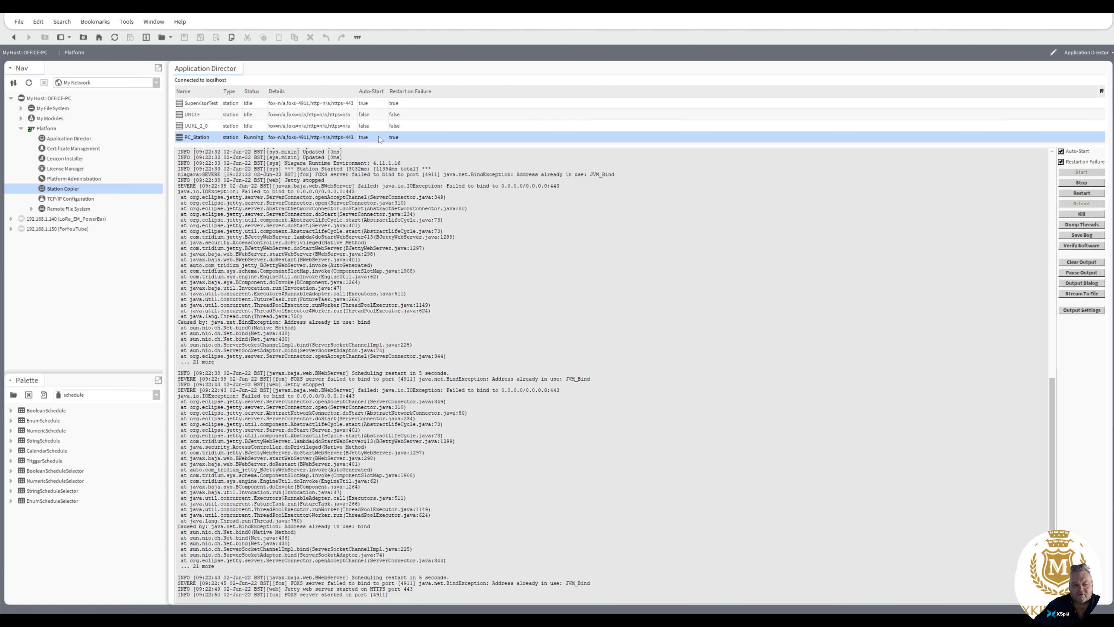
left_click(305, 126)
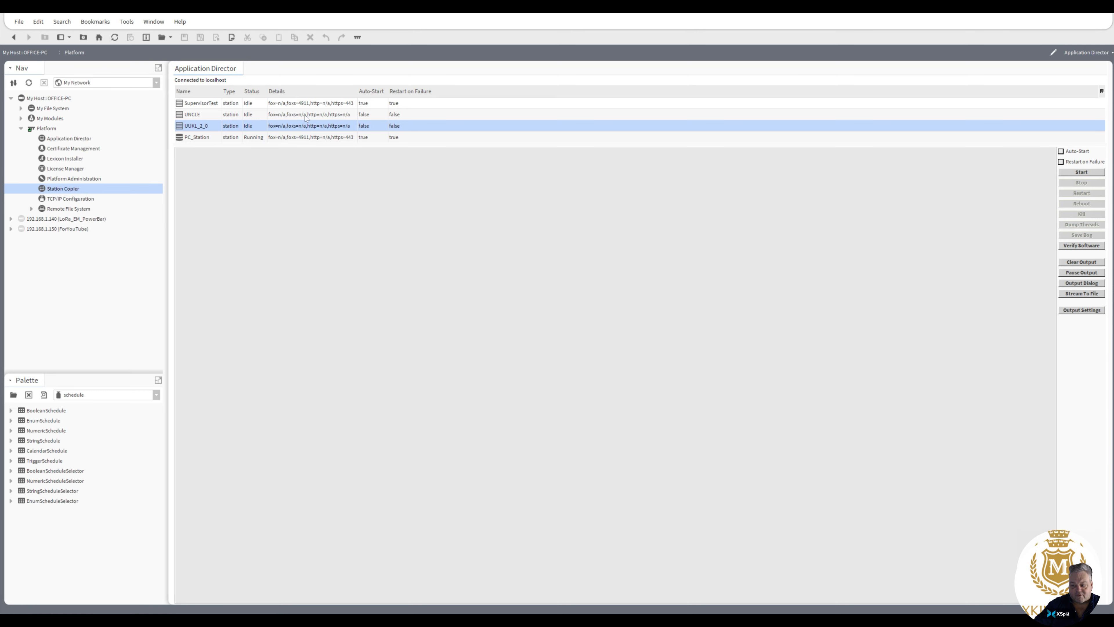
left_click(306, 116)
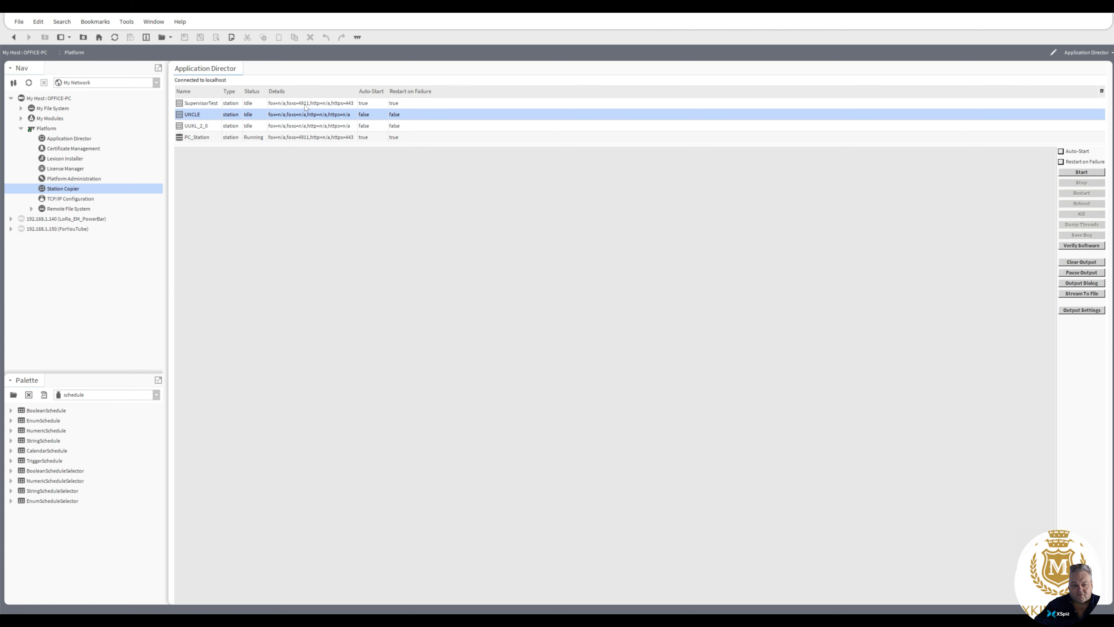
left_click(305, 105)
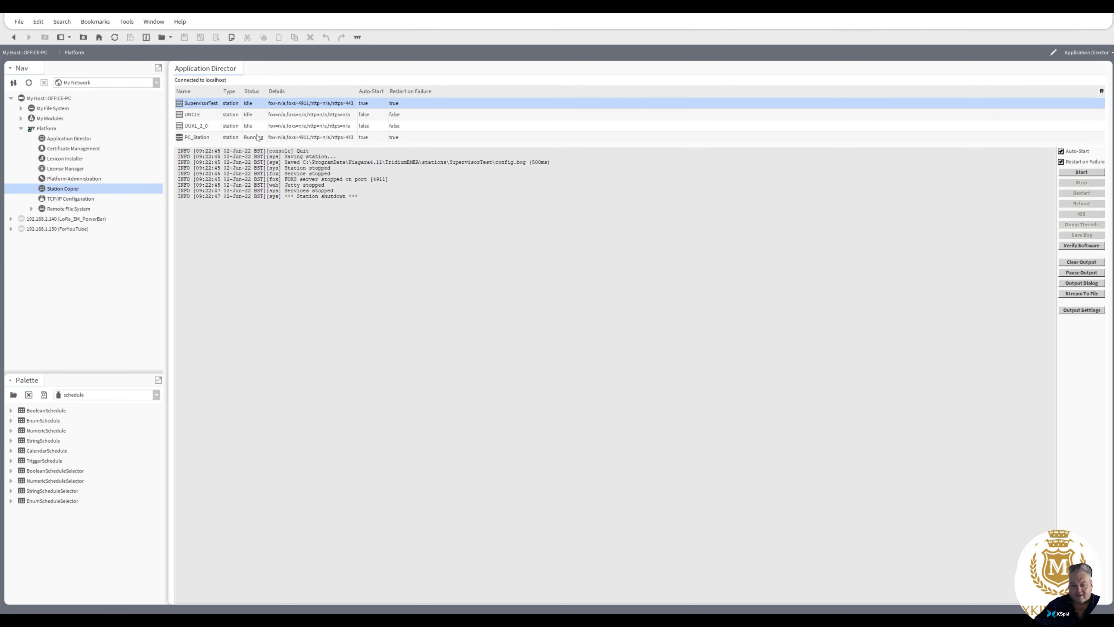
left_click(302, 139)
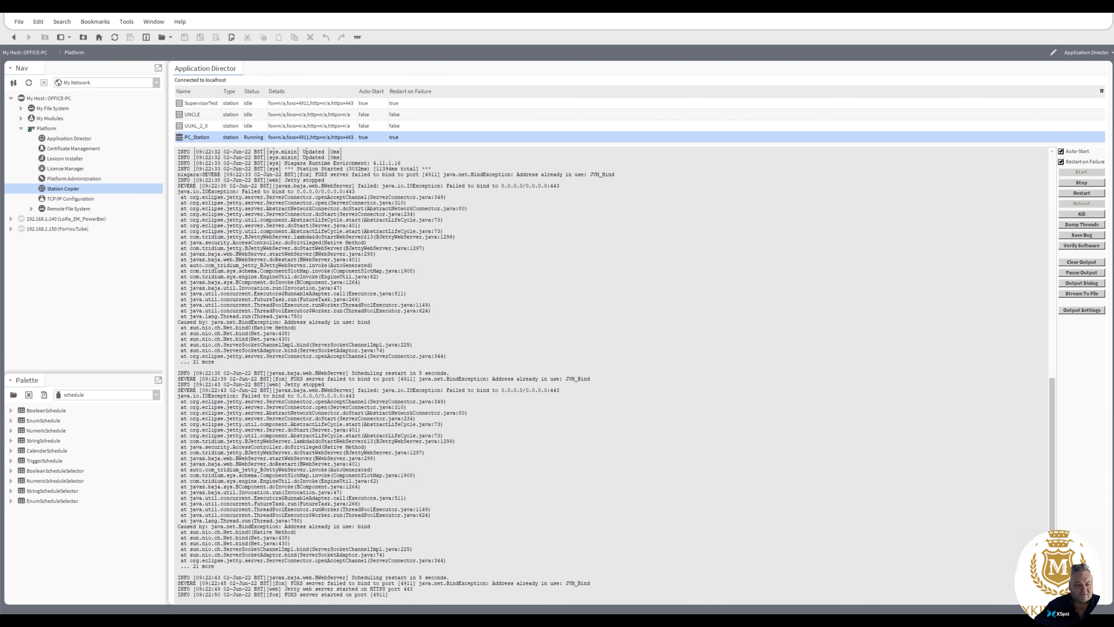
Step: Open a Station TLS Connection to the local host OFFICE-PC on port 4911
left_click(45, 101)
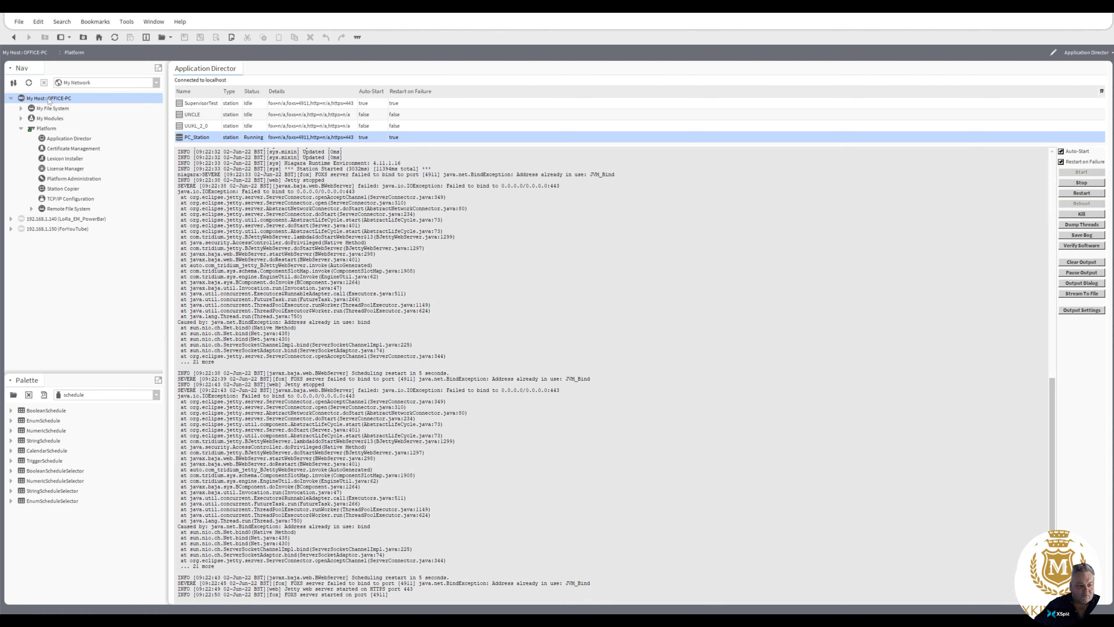
right_click(48, 101)
left_click(70, 141)
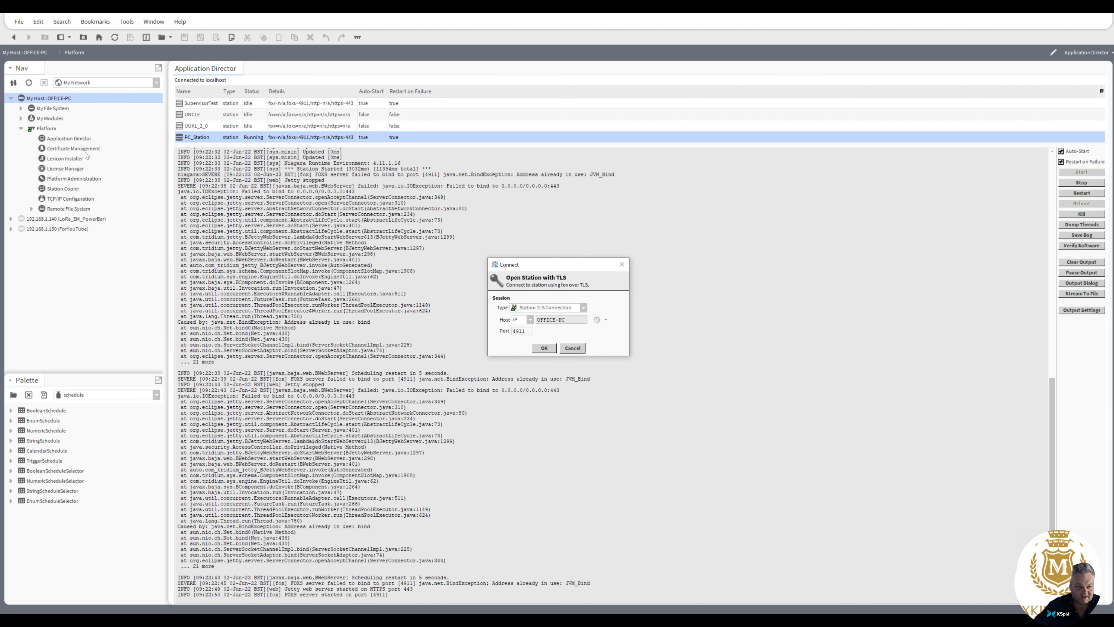
key("Return")
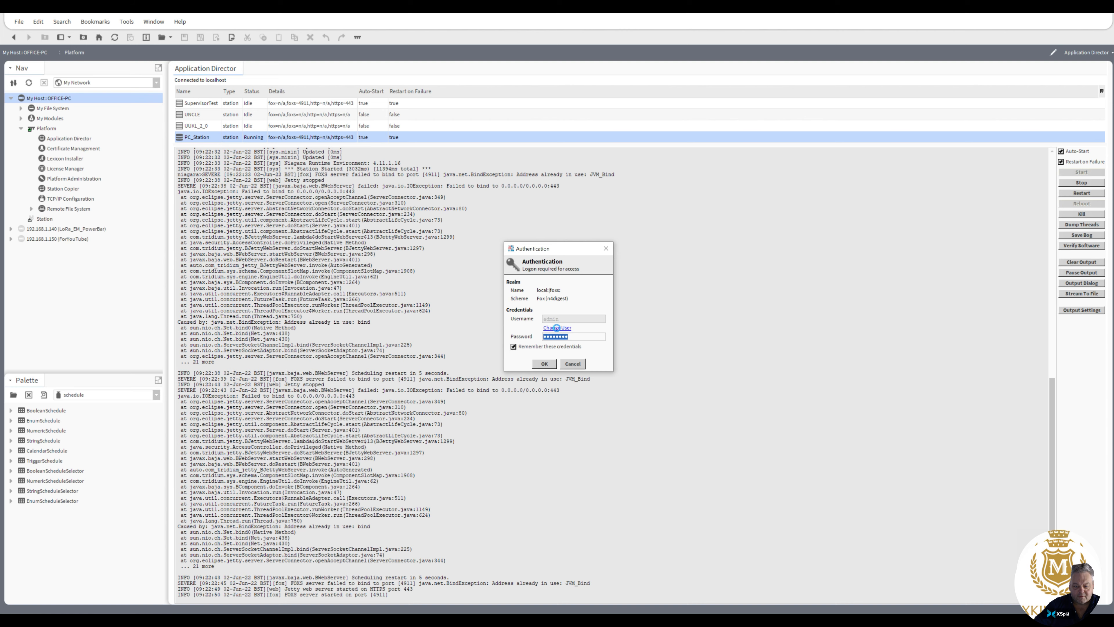
Step: Change the station login user to admin, enter the account password and sign in to PC_Station
left_click(557, 327)
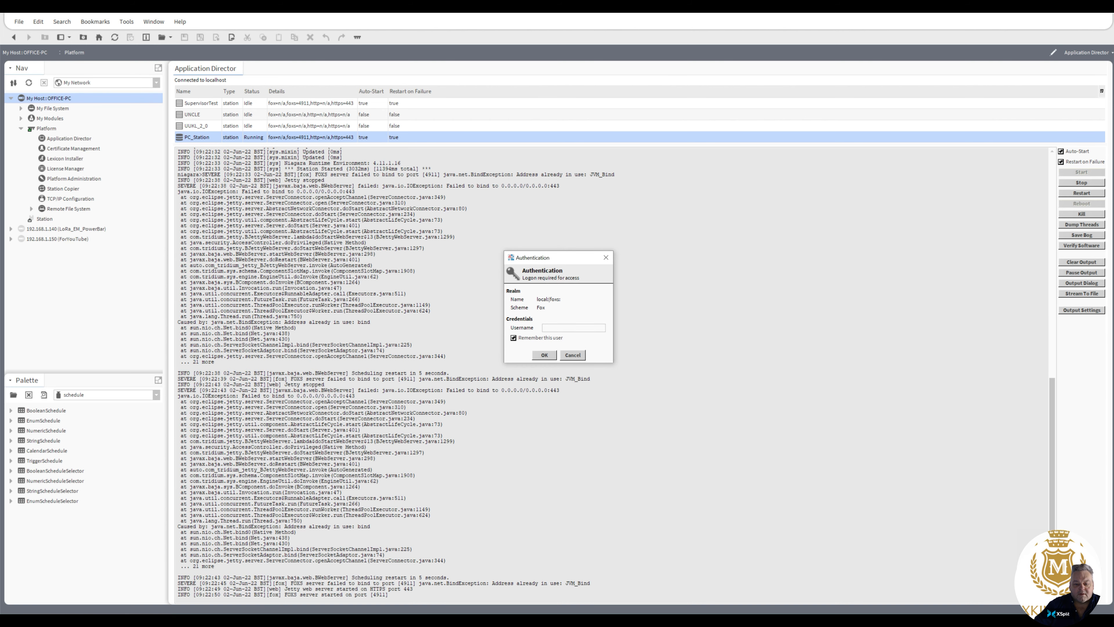
type("passw")
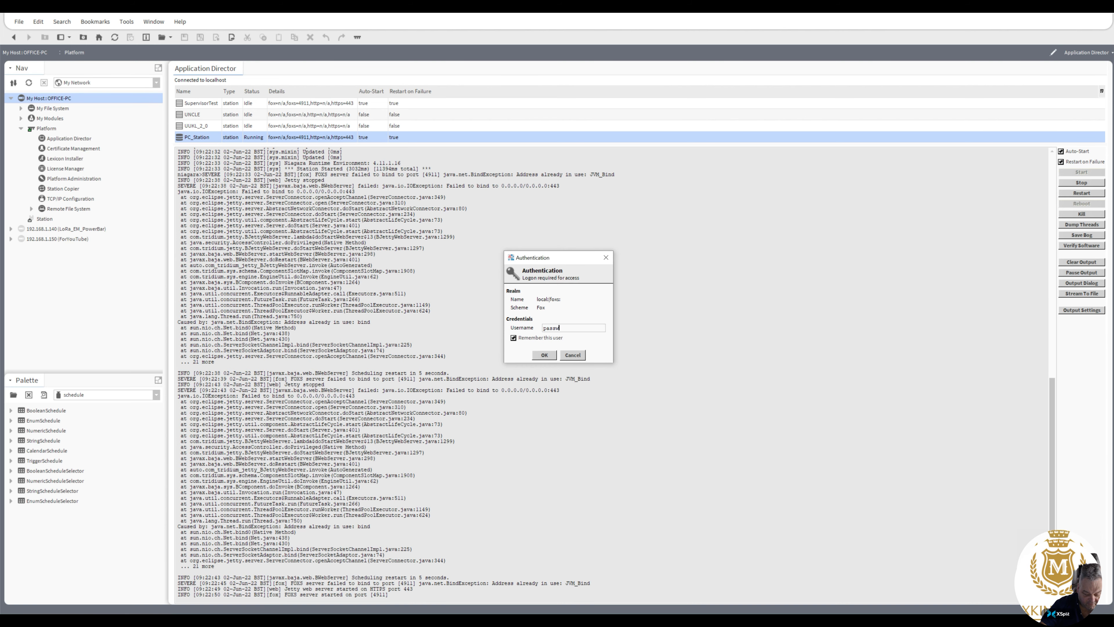
type("ord")
key("BackSpace")
key("BackSpace")
key("BackSpace")
key("BackSpace")
key("BackSpace")
key("BackSpace")
key("BackSpace")
type("admin")
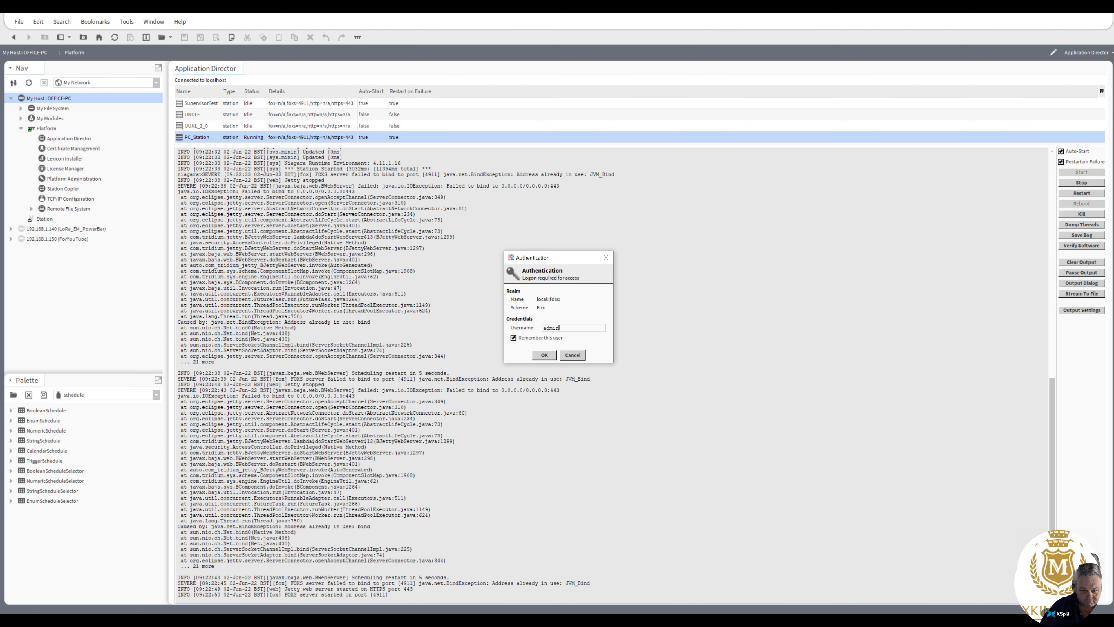
left_click(546, 356)
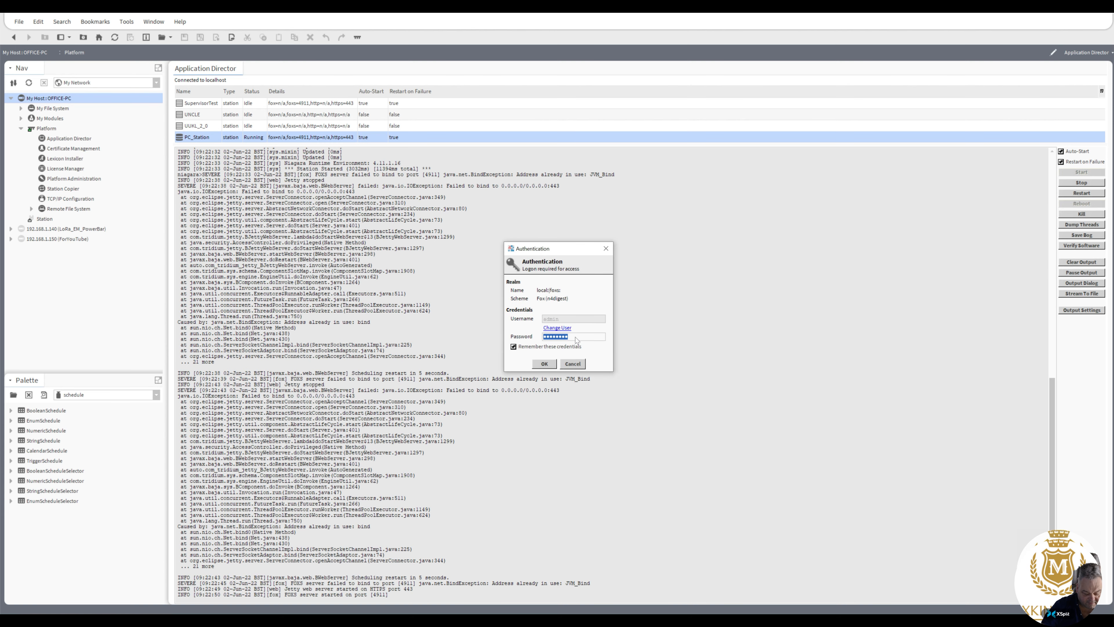
type("password1")
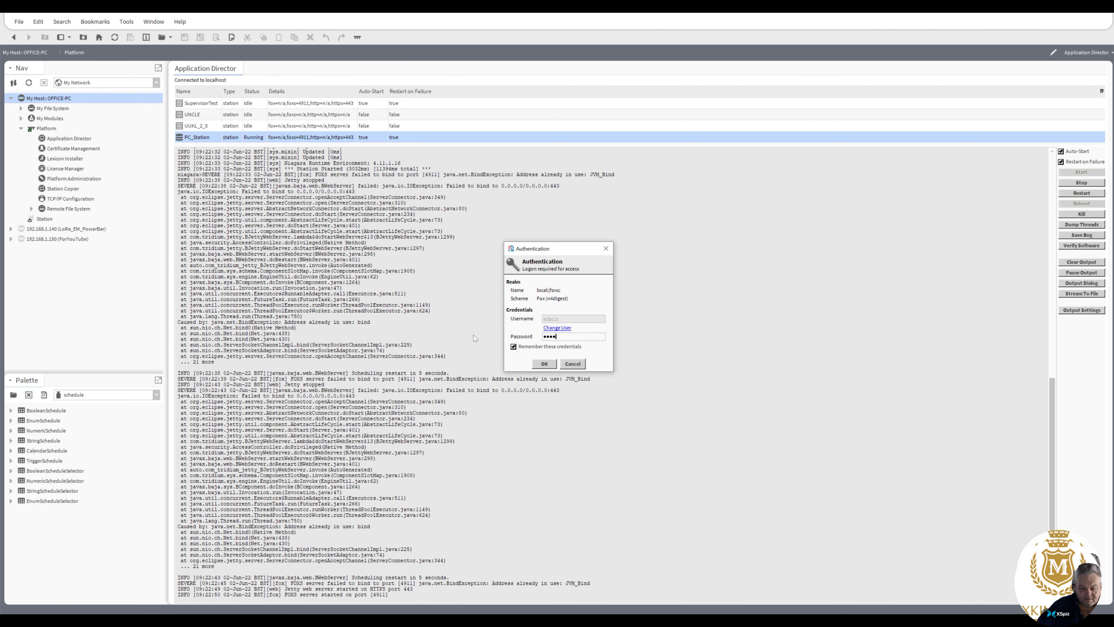
type("23")
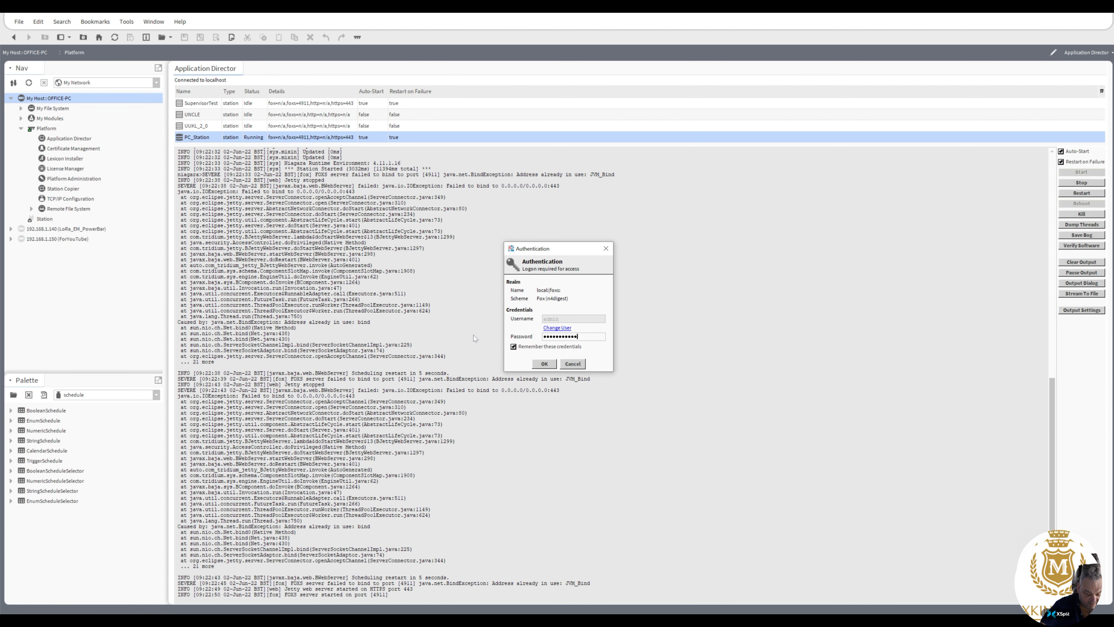
left_click(547, 366)
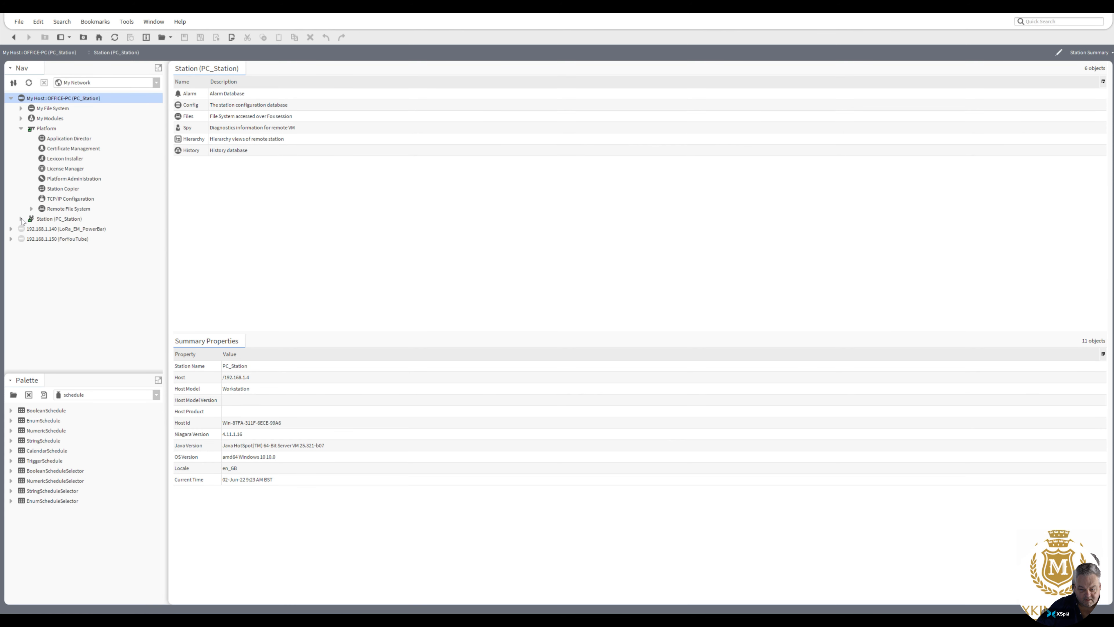
Step: Create a folder named Logic under the Config node of PC_Station
left_click(22, 218)
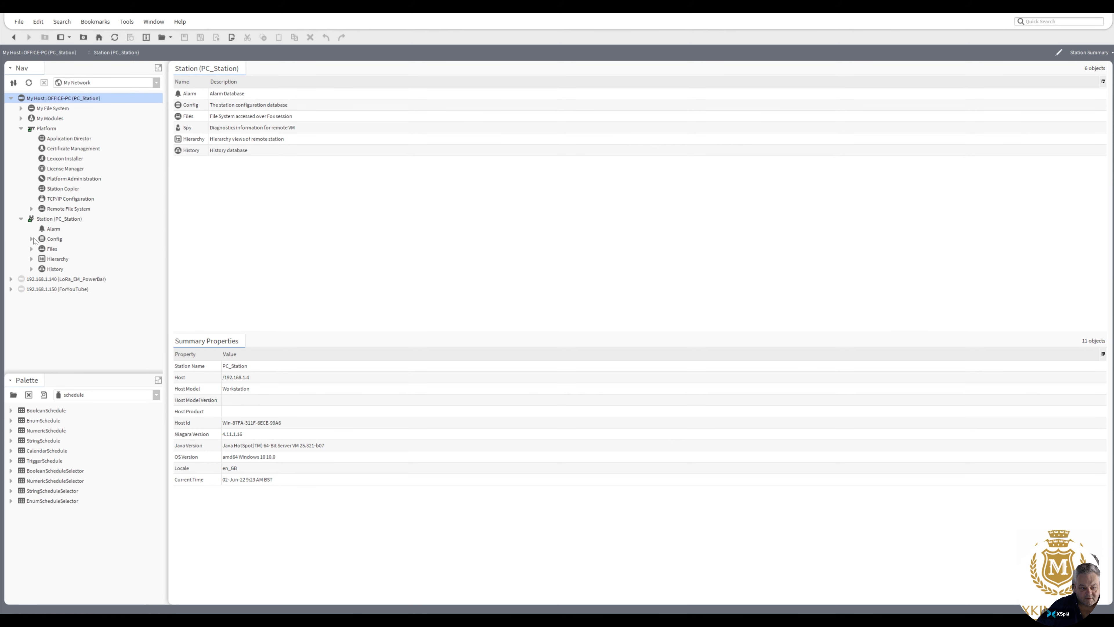
left_click(32, 239)
left_click(42, 259)
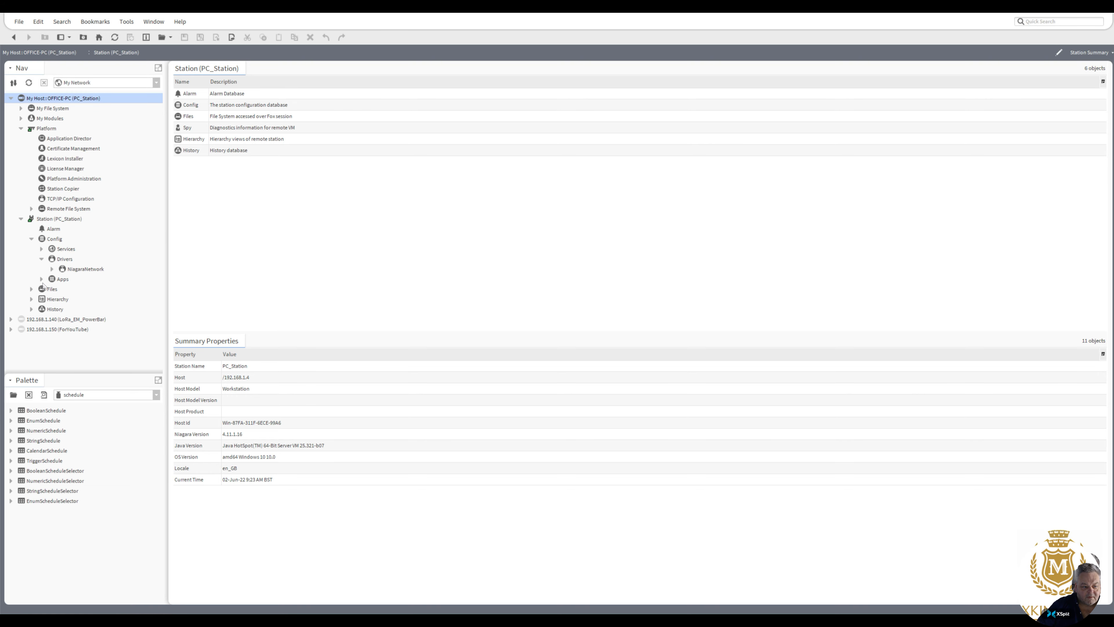
left_click(42, 259)
right_click(52, 240)
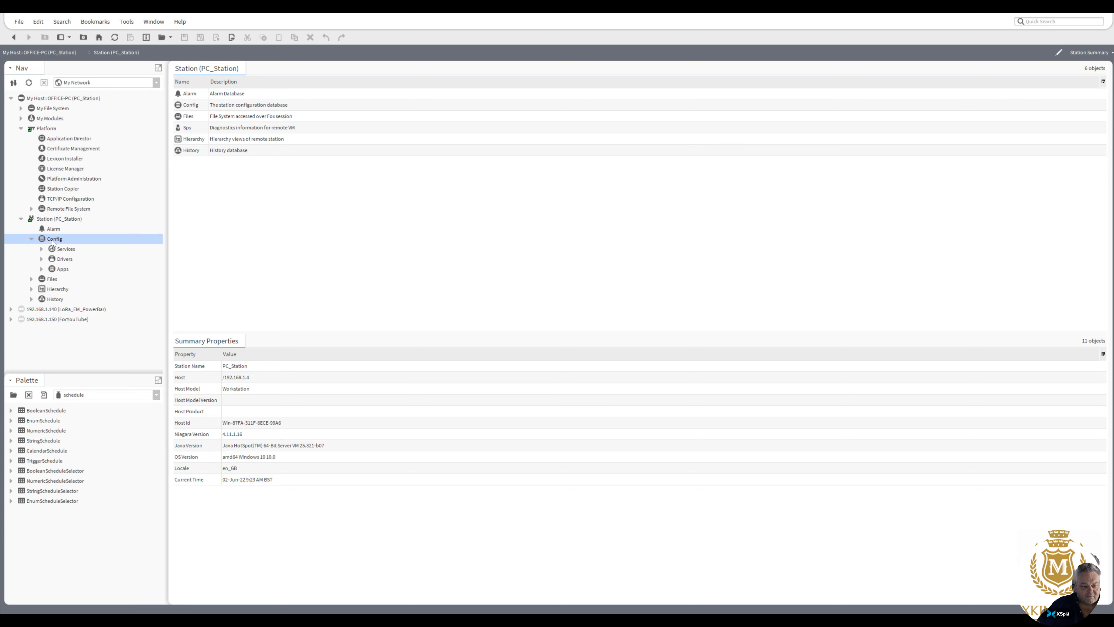
mouse_move(66, 244)
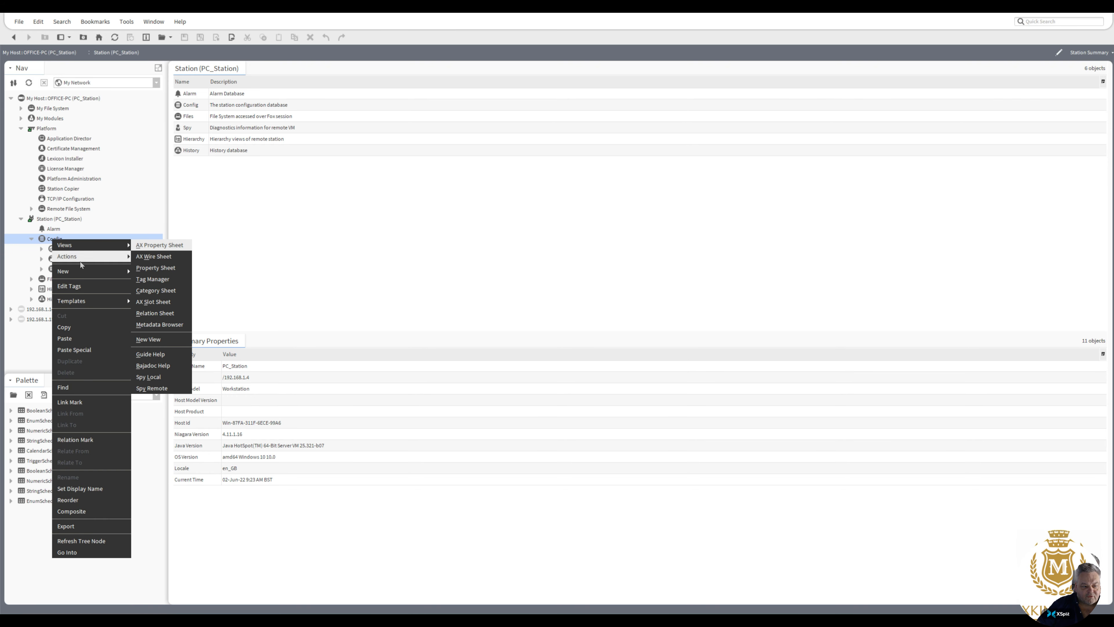
mouse_move(93, 274)
left_click(144, 271)
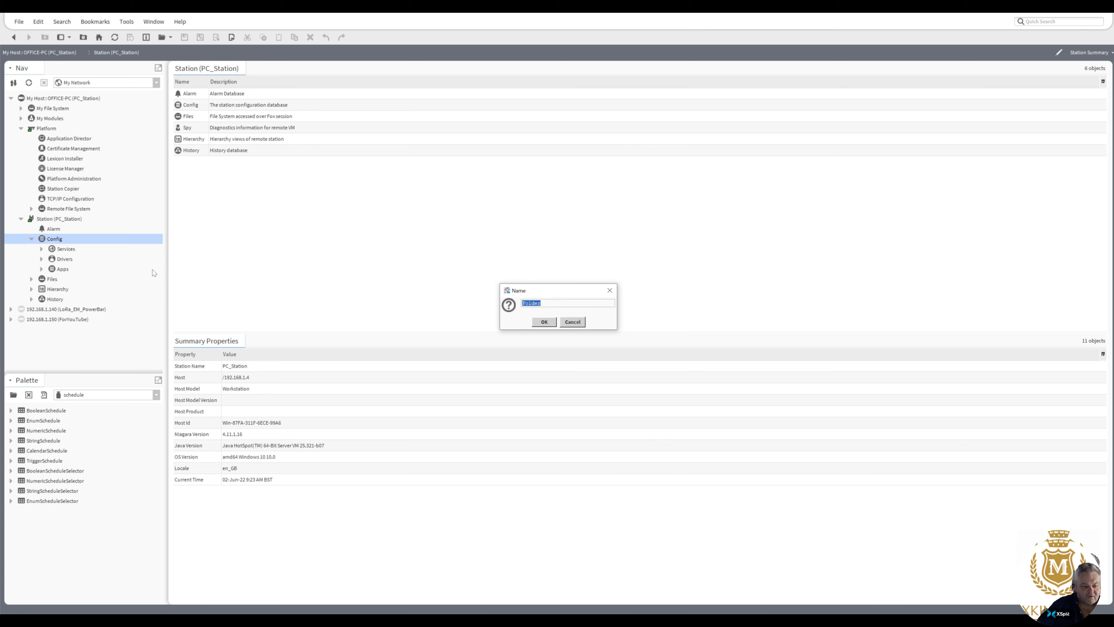
type("Logic")
key("Return")
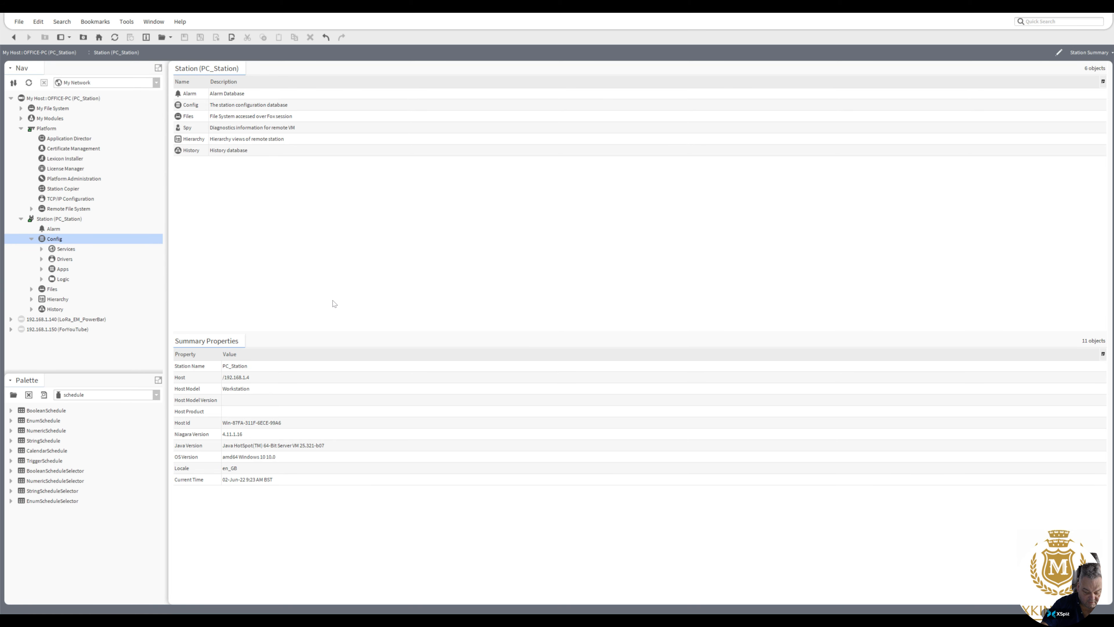
Step: Open the Logic folder's default view and accept the unverified Niagara4 certificate
left_click(57, 280)
double_click(57, 280)
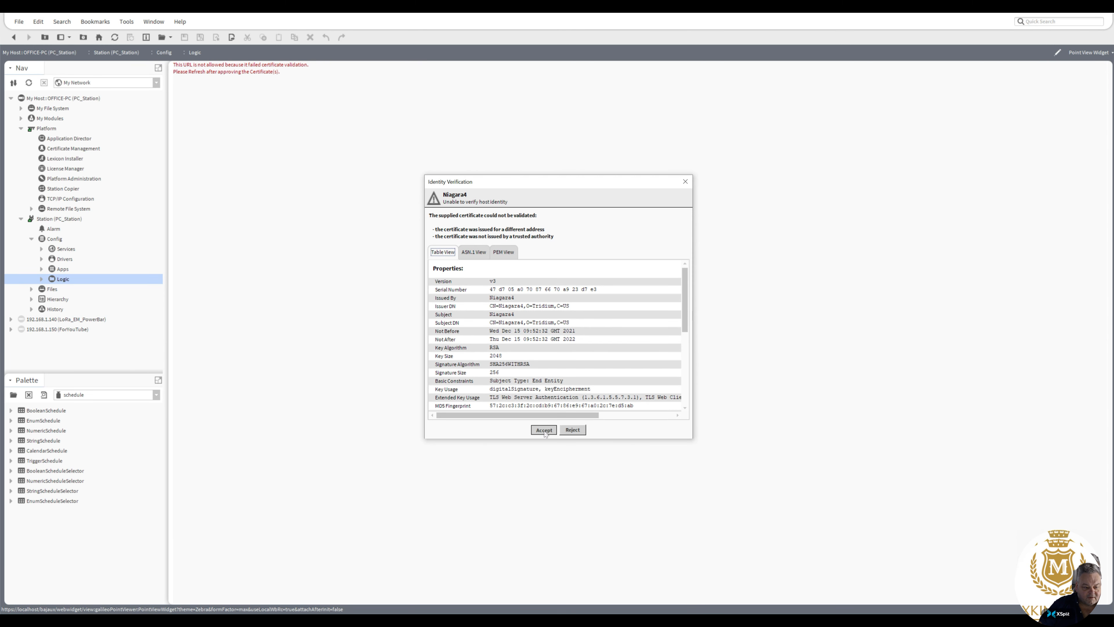
left_click(544, 430)
Step: Load the kitControl palette and expand its Logic category
left_click(158, 395)
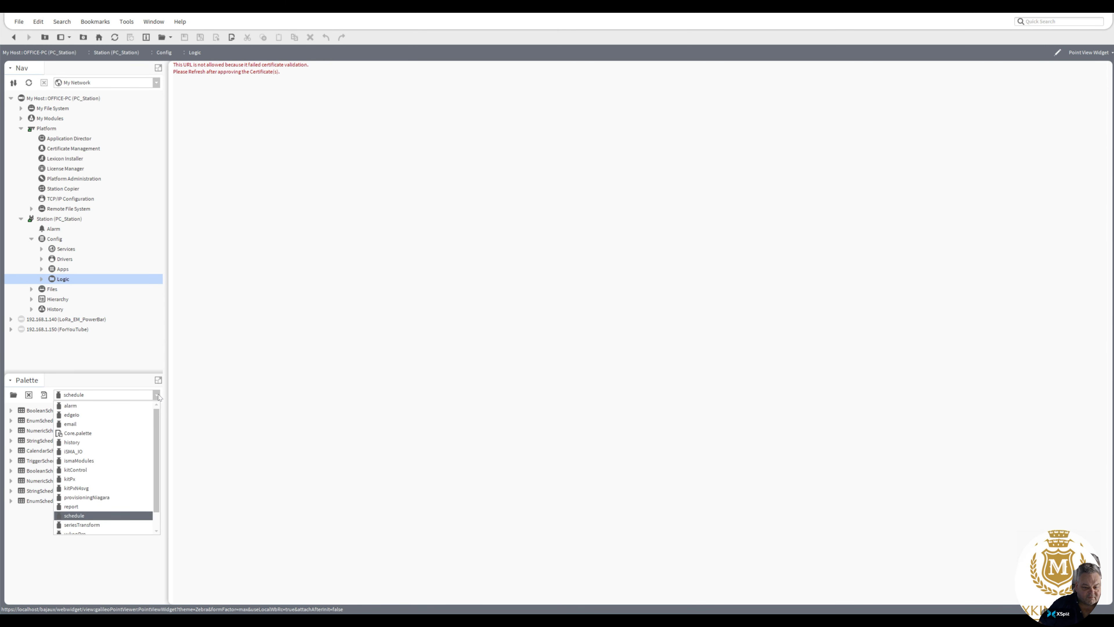
left_click(135, 472)
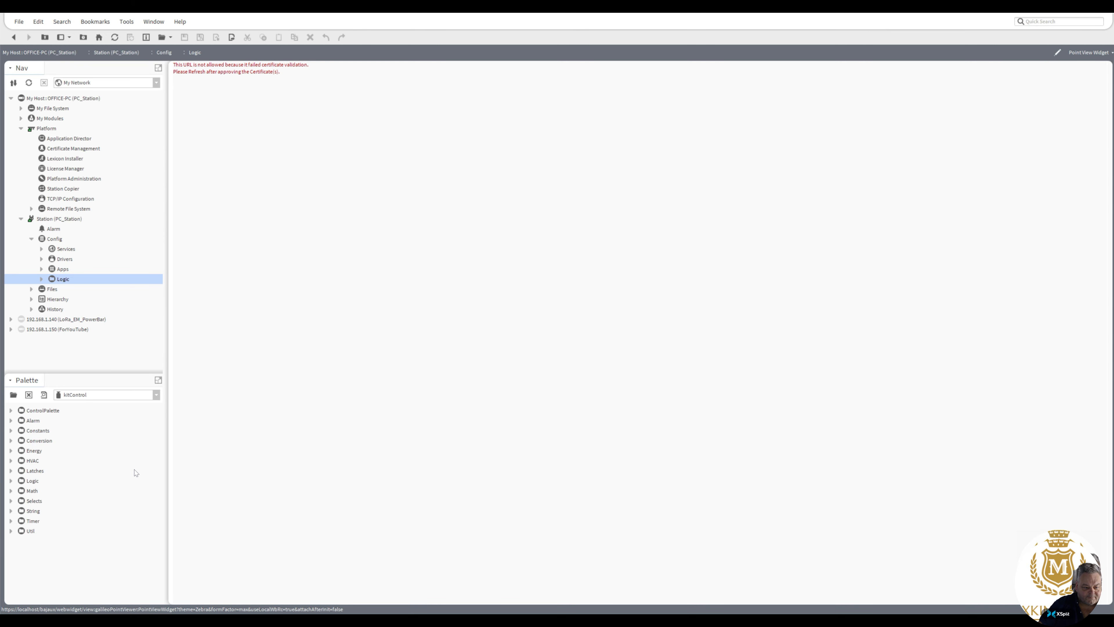
left_click(11, 481)
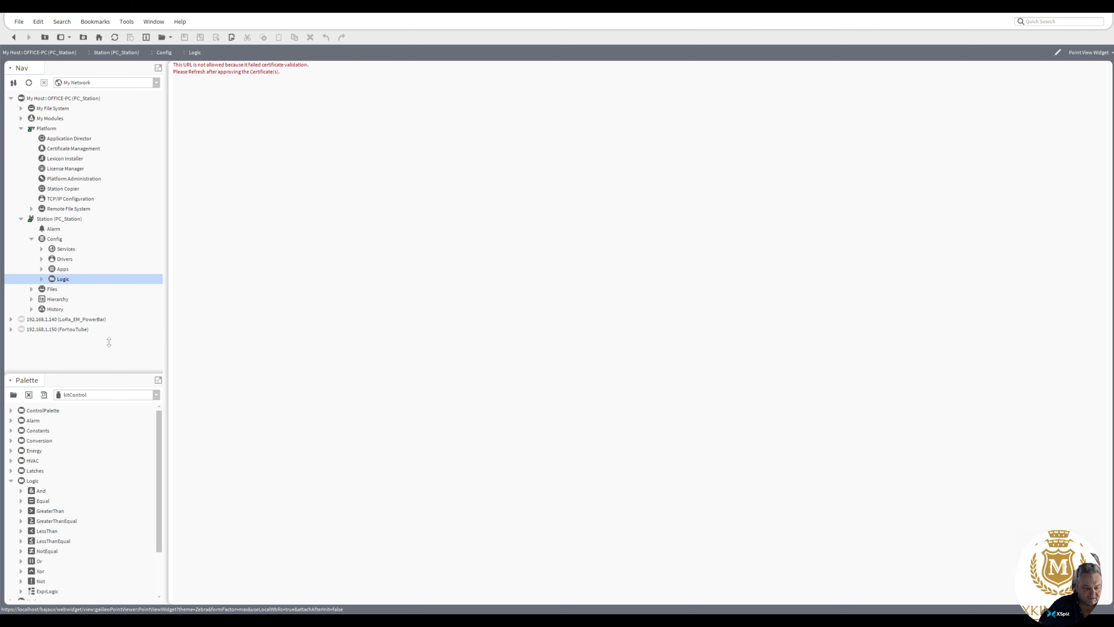
Step: Show the station's Logic folder in the AX Wire Sheet view
right_click(53, 281)
mouse_move(84, 285)
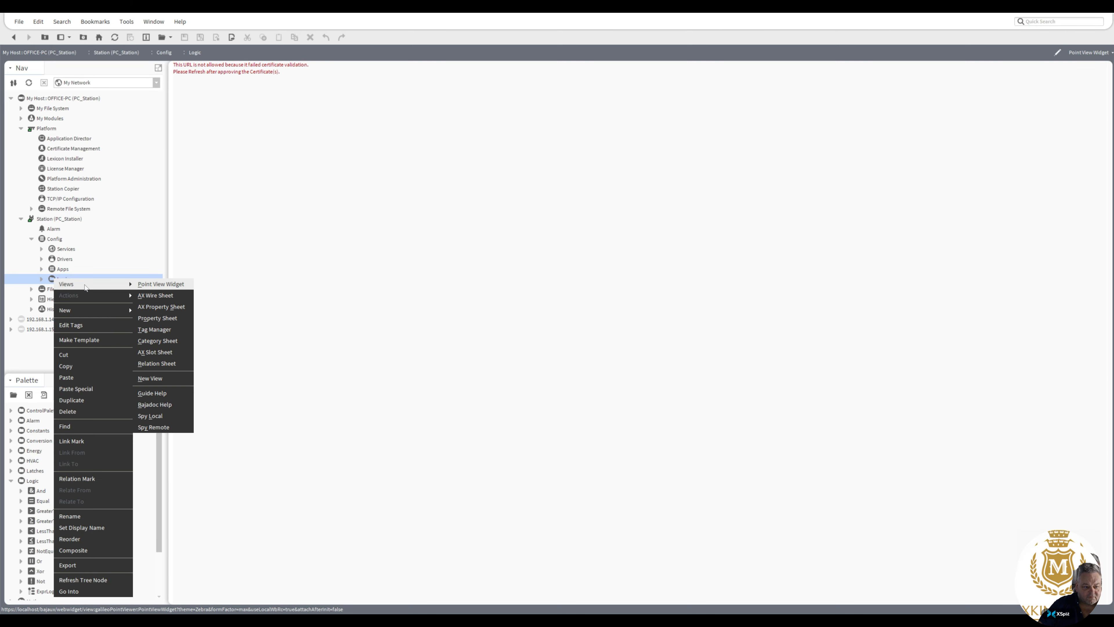
left_click(156, 295)
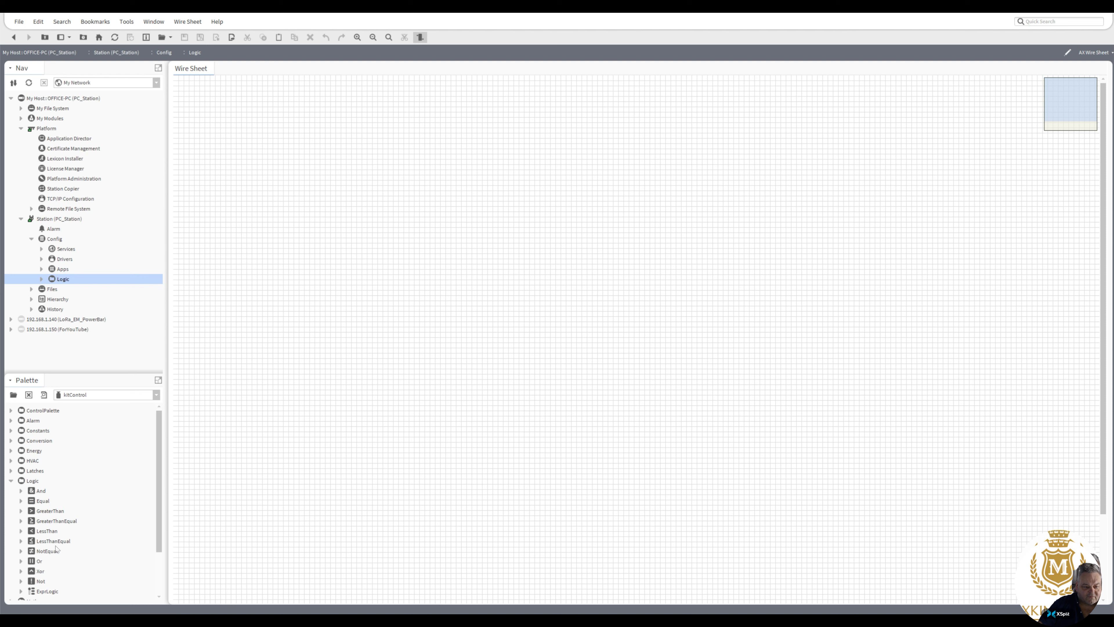
Step: Add an And block with its default name to the wire sheet and move it up near the sheet's upper edge
left_click_drag(42, 491, 342, 213)
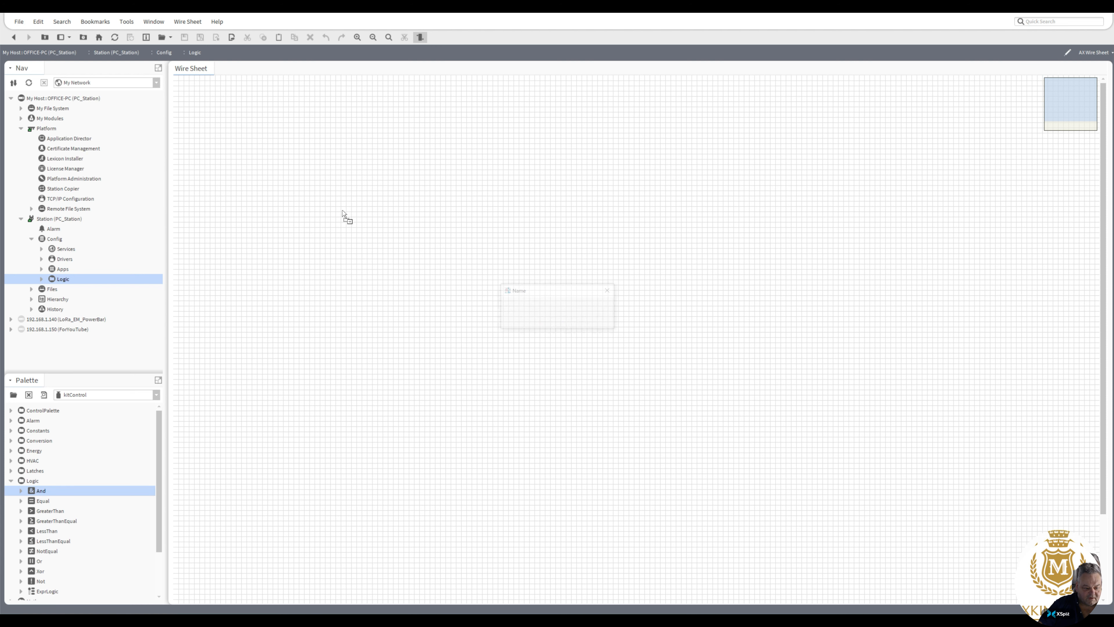
left_click(538, 321)
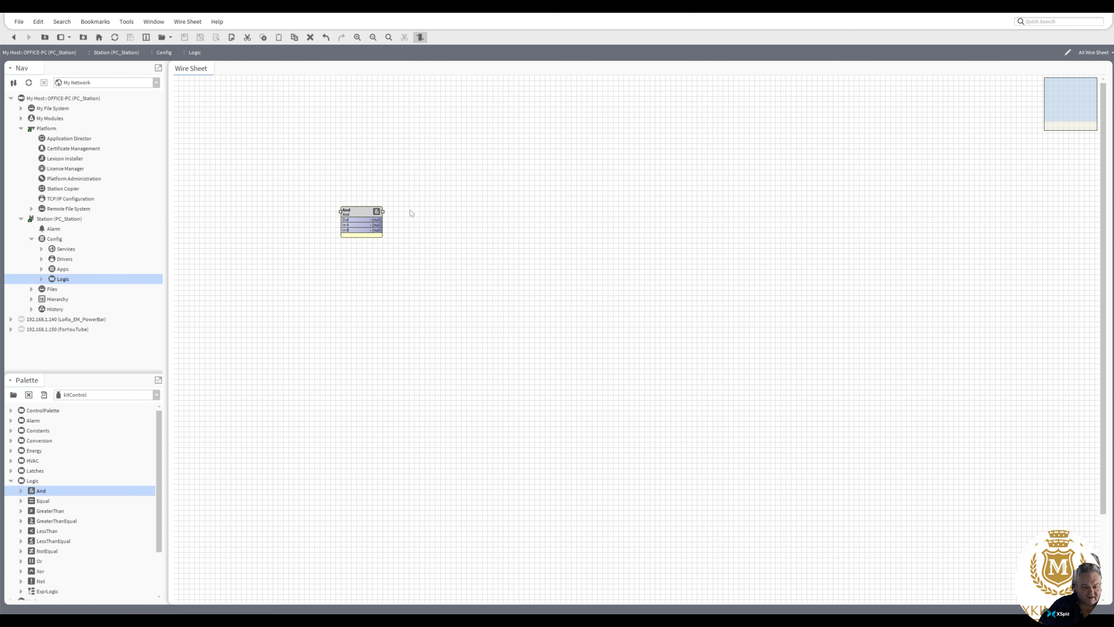
left_click_drag(369, 213, 396, 165)
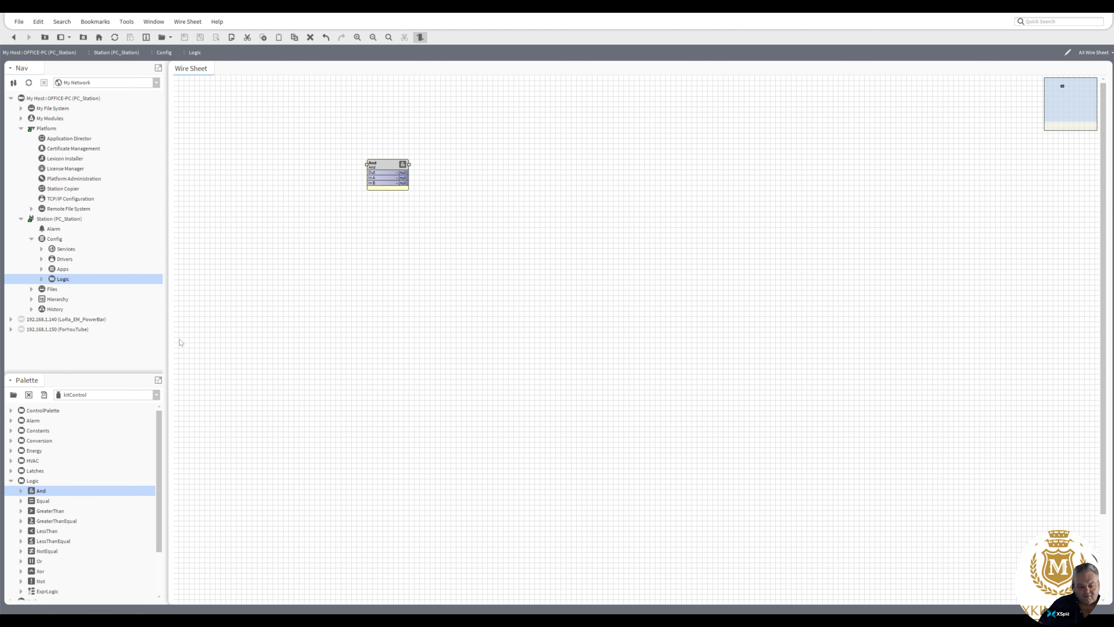
Step: Add a Ramp block from kitControl's Util category with its default name and position it above and left of the And block
scroll(39, 566, "down", 3)
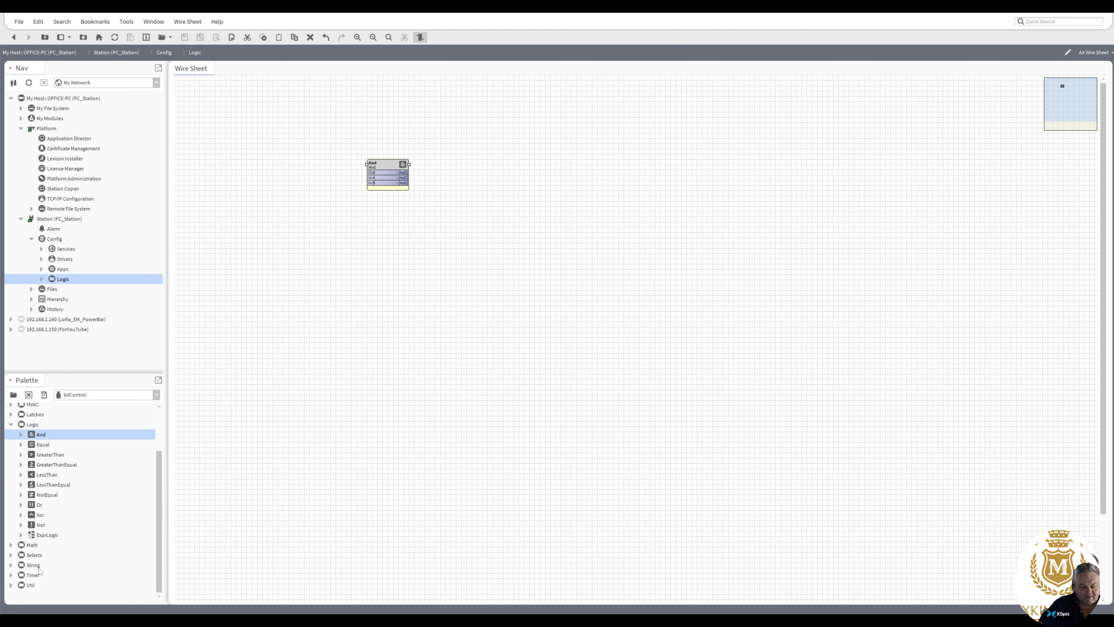
left_click(11, 585)
left_click_drag(158, 524, 155, 588)
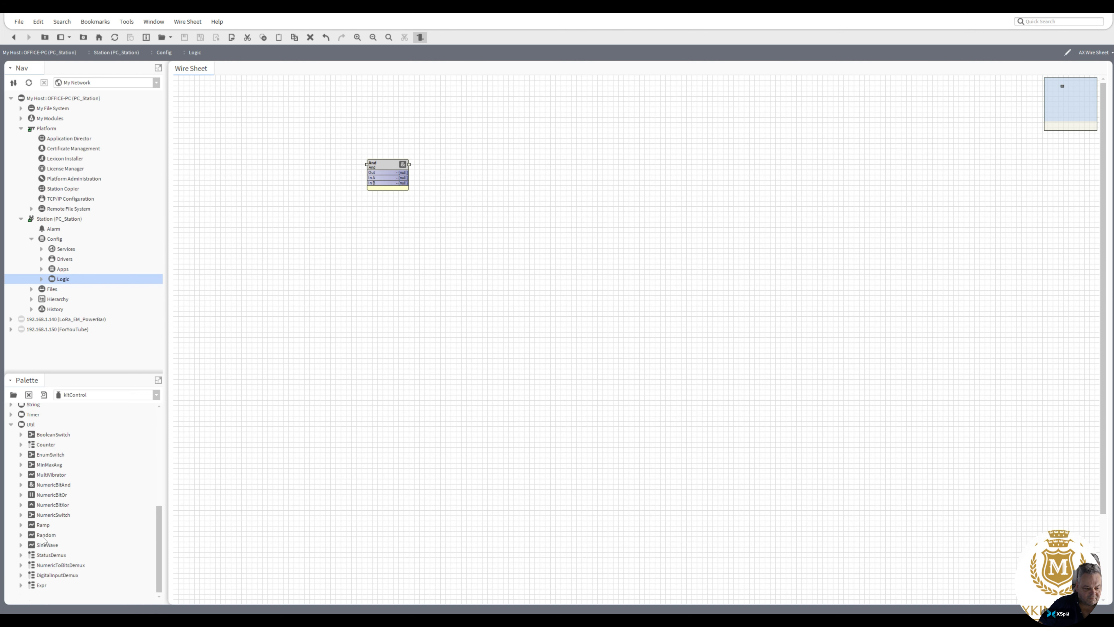
left_click_drag(43, 525, 245, 169)
left_click(543, 322)
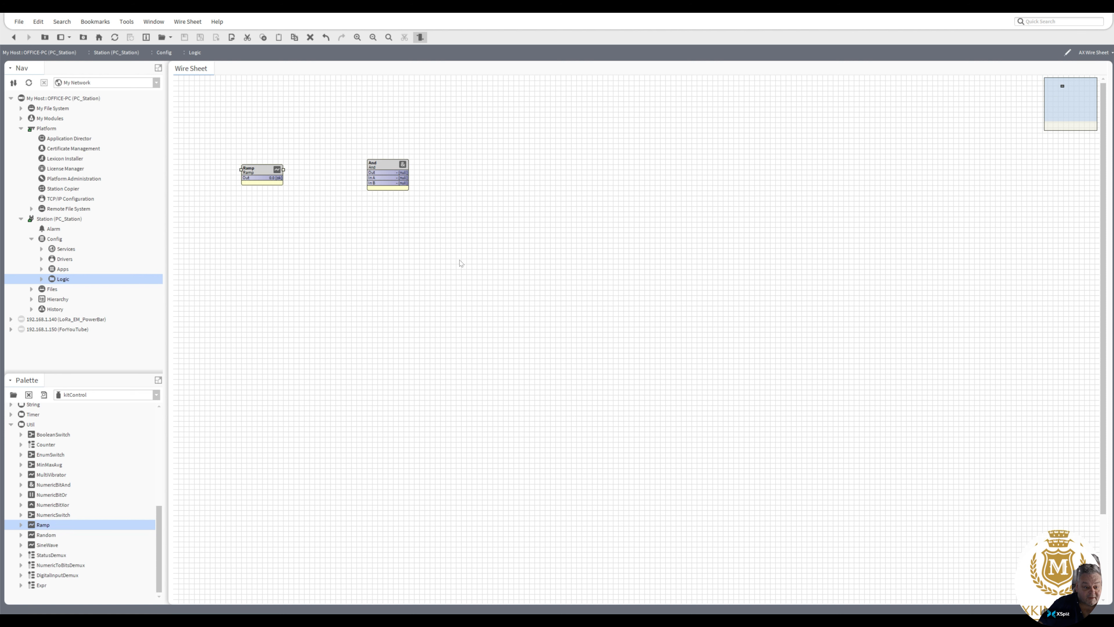
left_click_drag(281, 166, 301, 129)
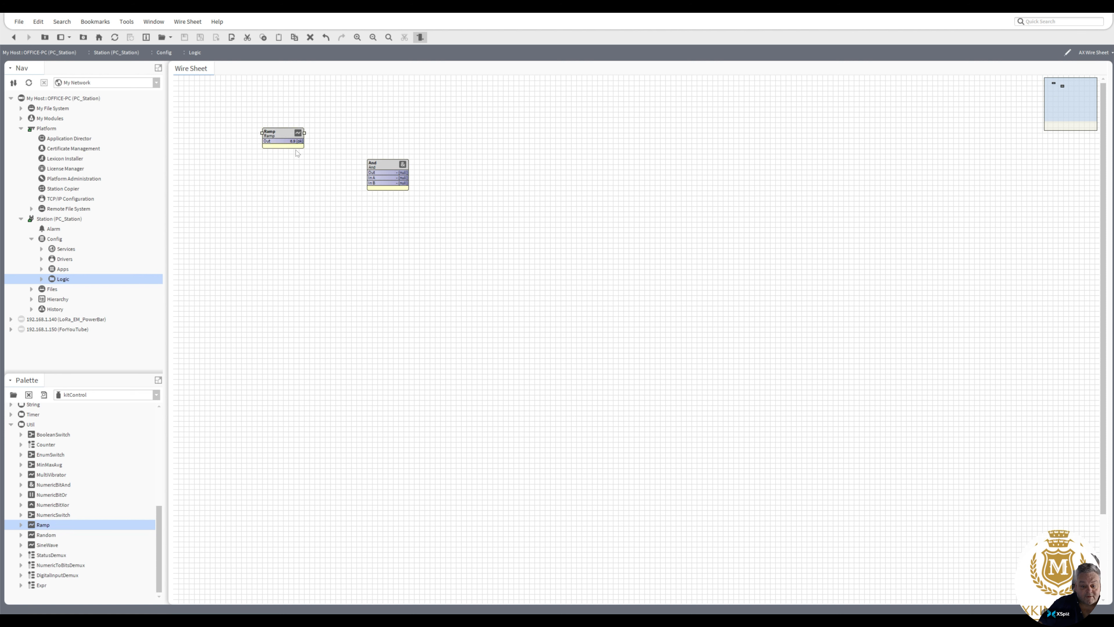
Step: Add a BooleanWritable point with its default name to the wire sheet, below the Ramp block
right_click(267, 212)
mouse_move(281, 213)
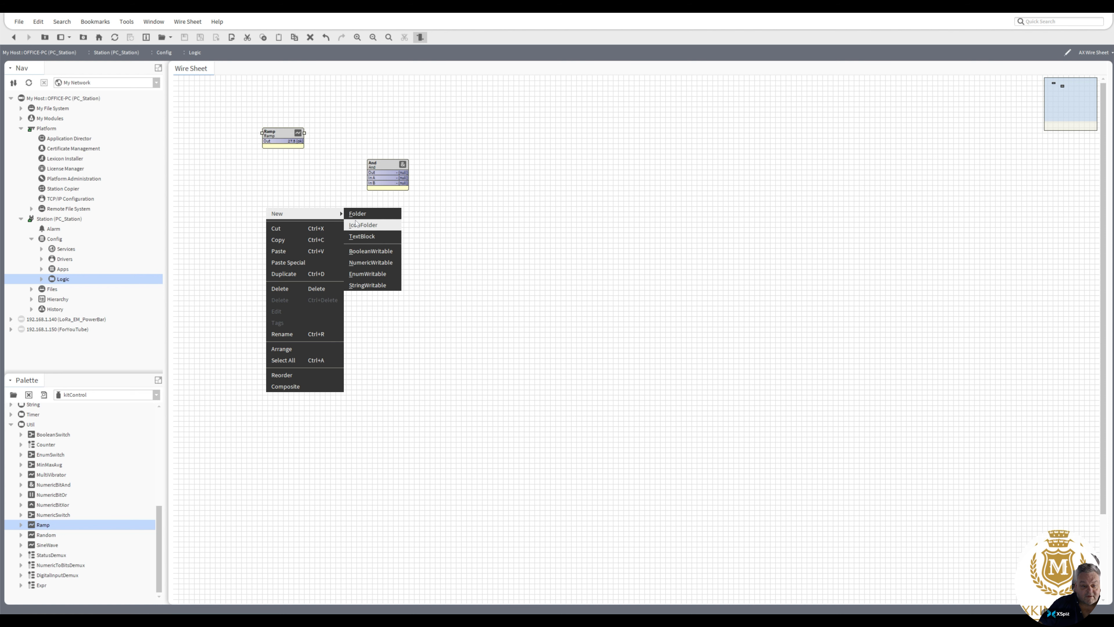
left_click(368, 251)
left_click(544, 321)
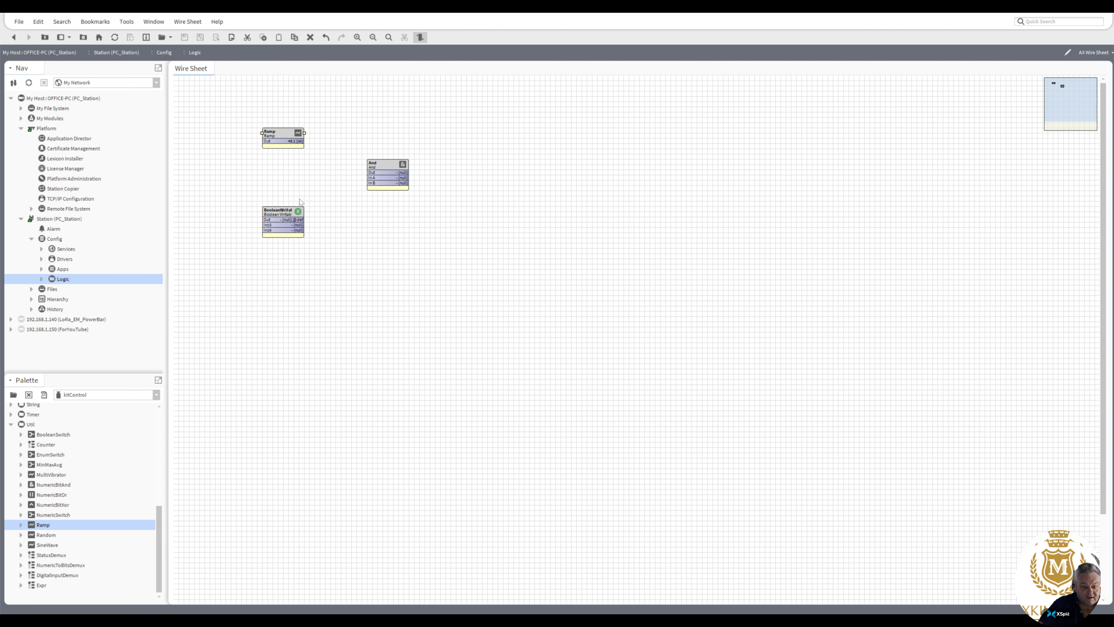
Step: Set the BooleanWritable point's value to true using its Set action
right_click(288, 212)
mouse_move(316, 229)
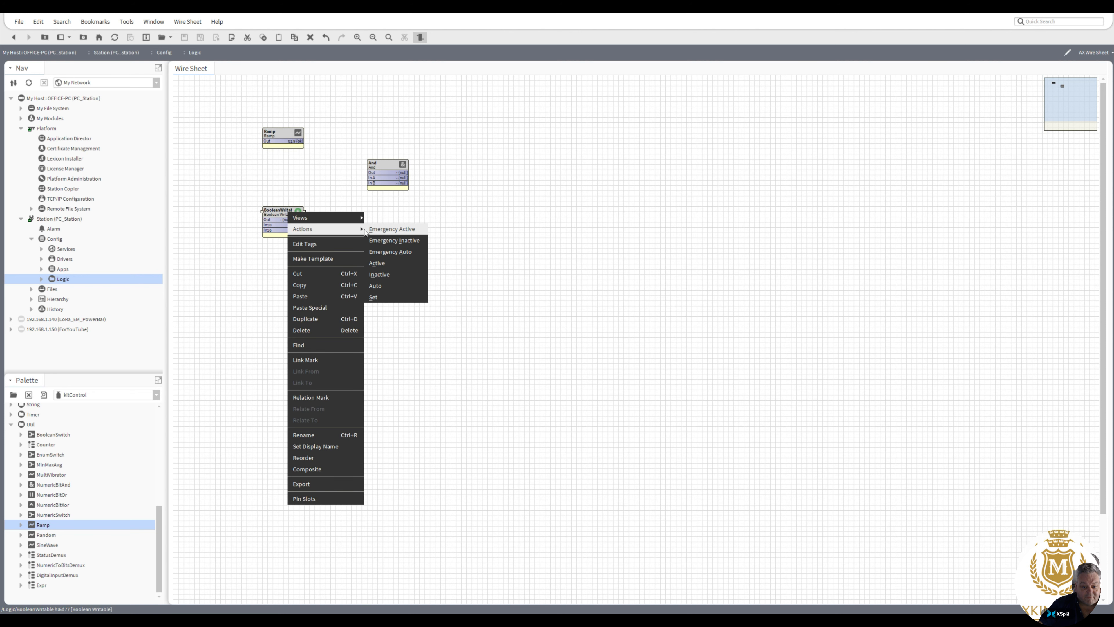
left_click(374, 297)
left_click(589, 306)
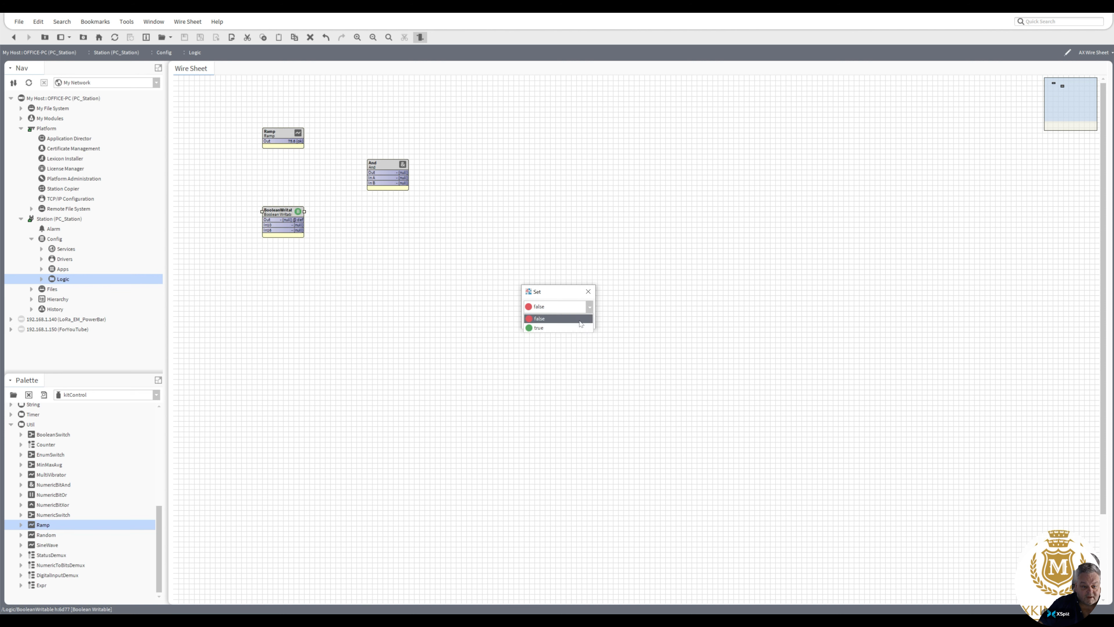
left_click(575, 331)
left_click(547, 324)
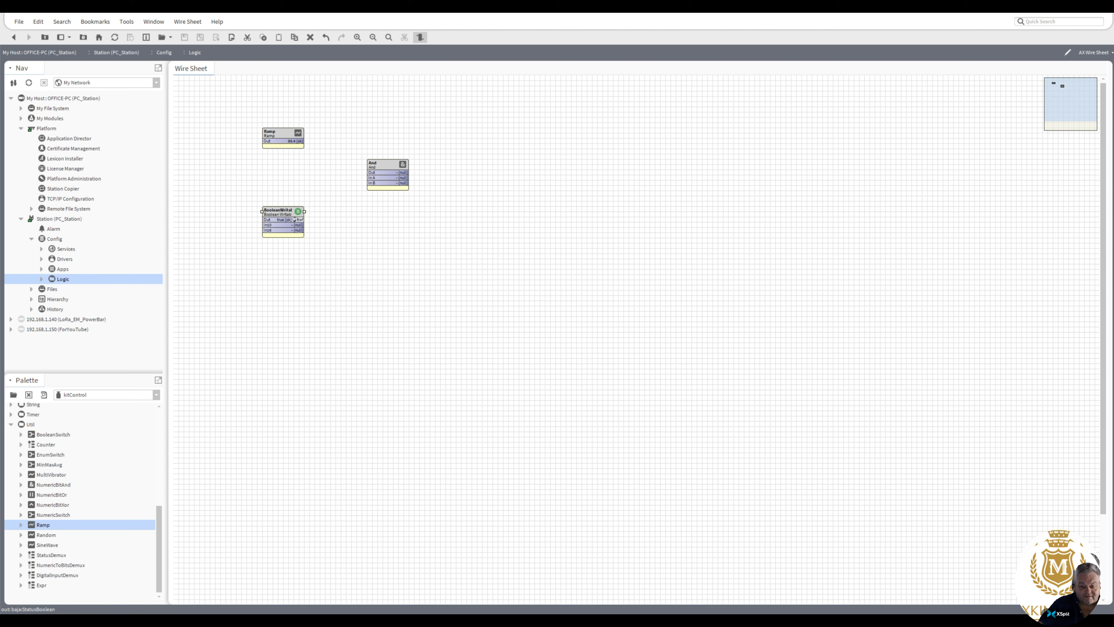
Step: Link the BooleanWritable's Out to the And block's In A and move the two blocks close together, side by side
left_click_drag(301, 220, 367, 178)
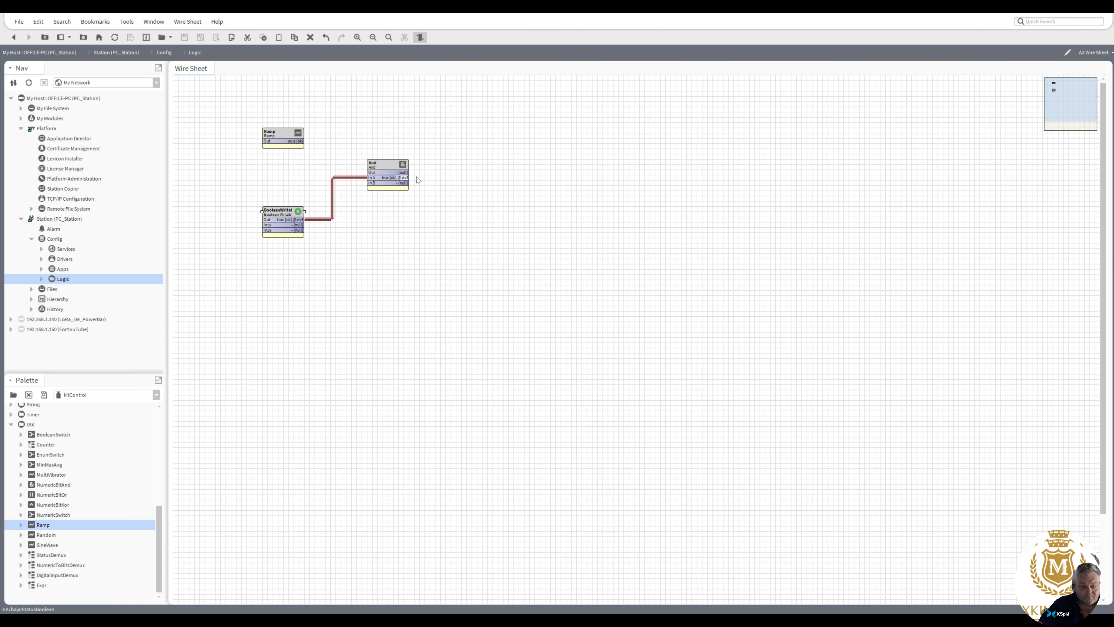
left_click_drag(285, 218, 290, 177)
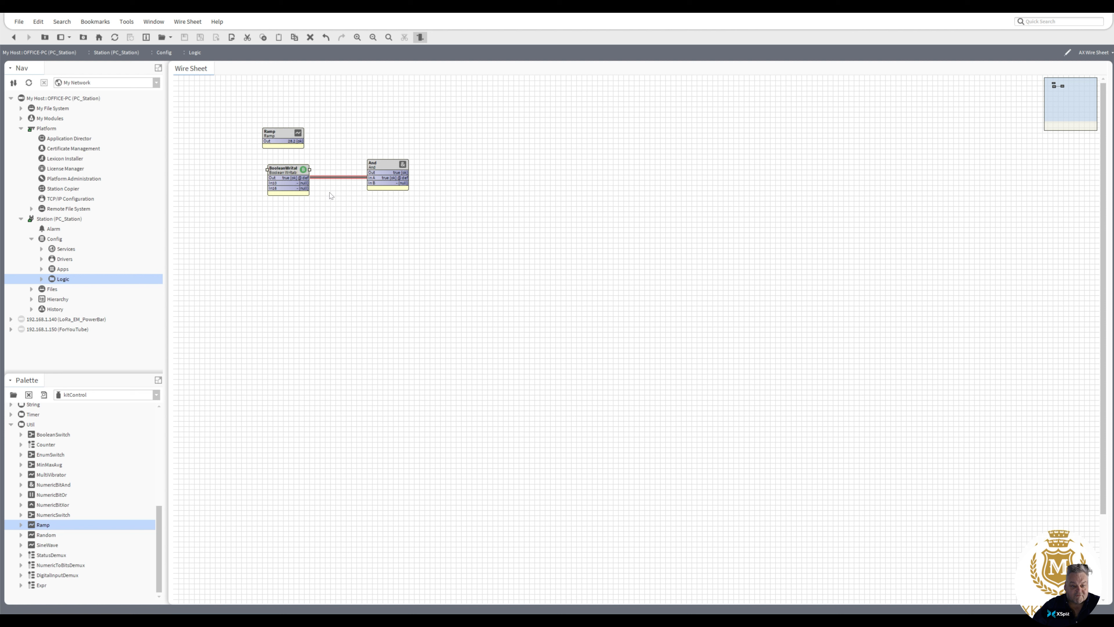
left_click_drag(389, 166, 342, 166)
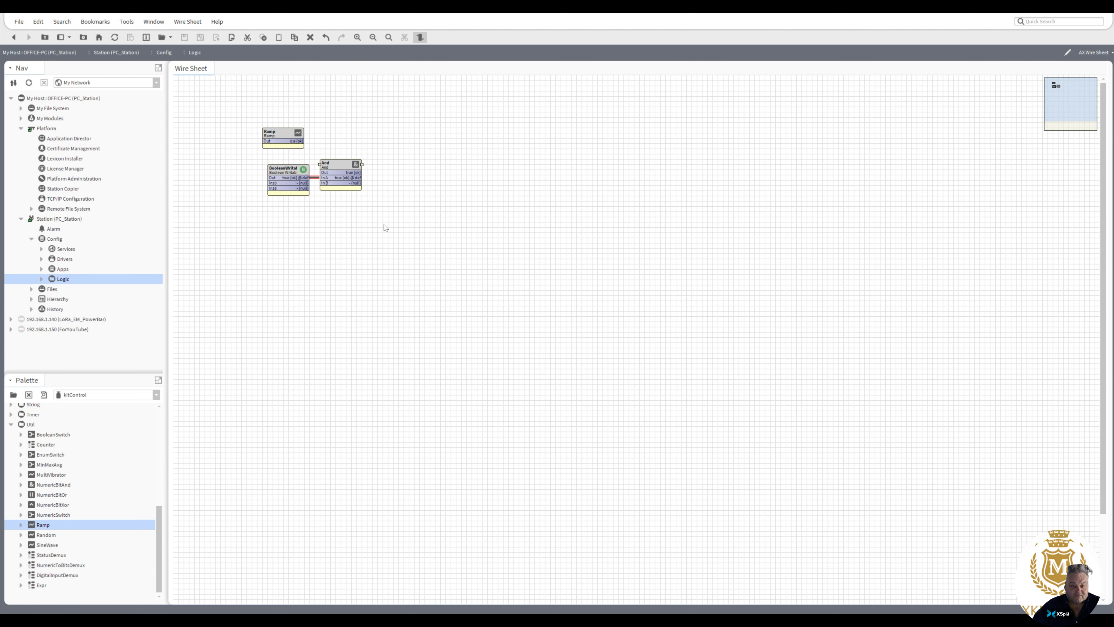
Step: Move all three blocks together to the sheet's upper-left corner and align the BooleanWritable and And pair beneath the Ramp
left_click_drag(385, 227, 241, 110)
left_click_drag(287, 175, 219, 143)
left_click(311, 172)
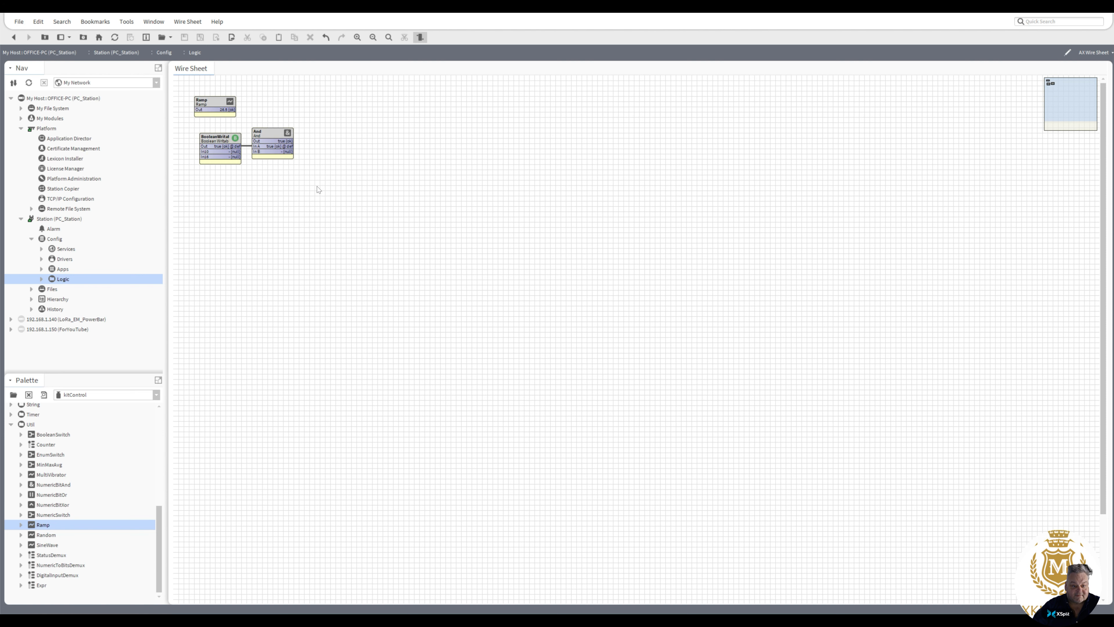
left_click_drag(317, 189, 212, 133)
left_click(223, 192)
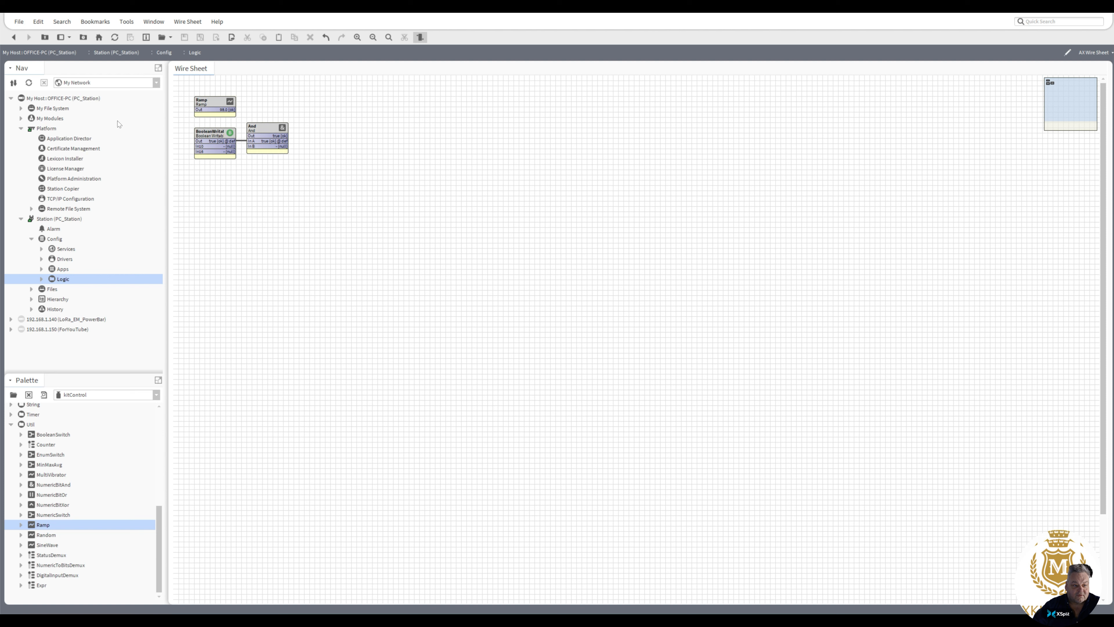
Step: Start a new station named pc_station from the NewControllerStation.ntpl template, choosing Yes to delete the existing station of that name
left_click(126, 22)
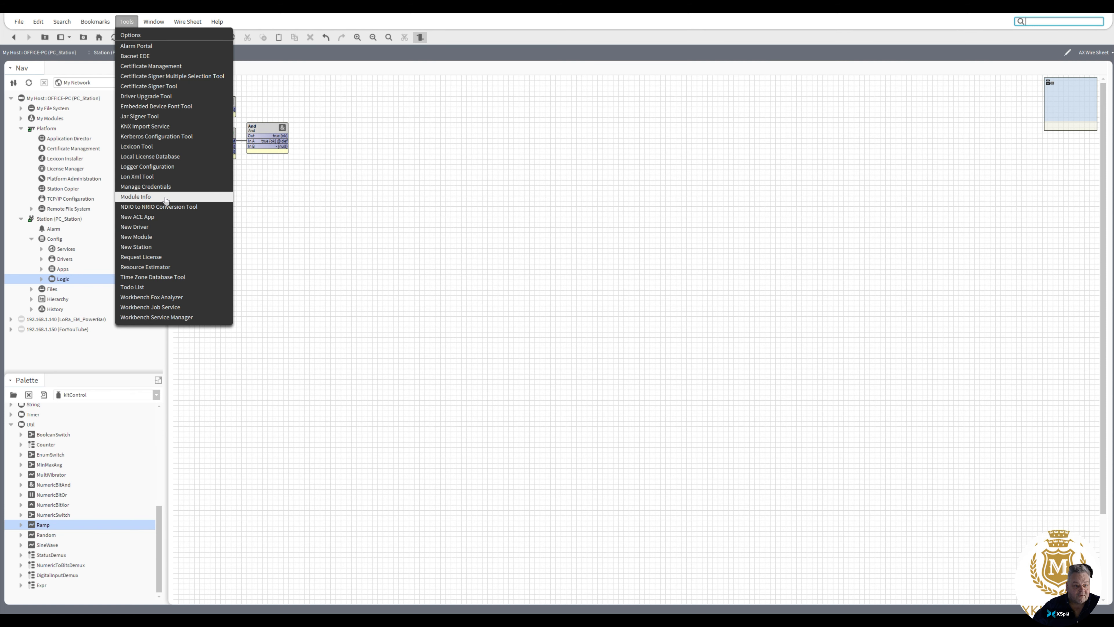
left_click(160, 247)
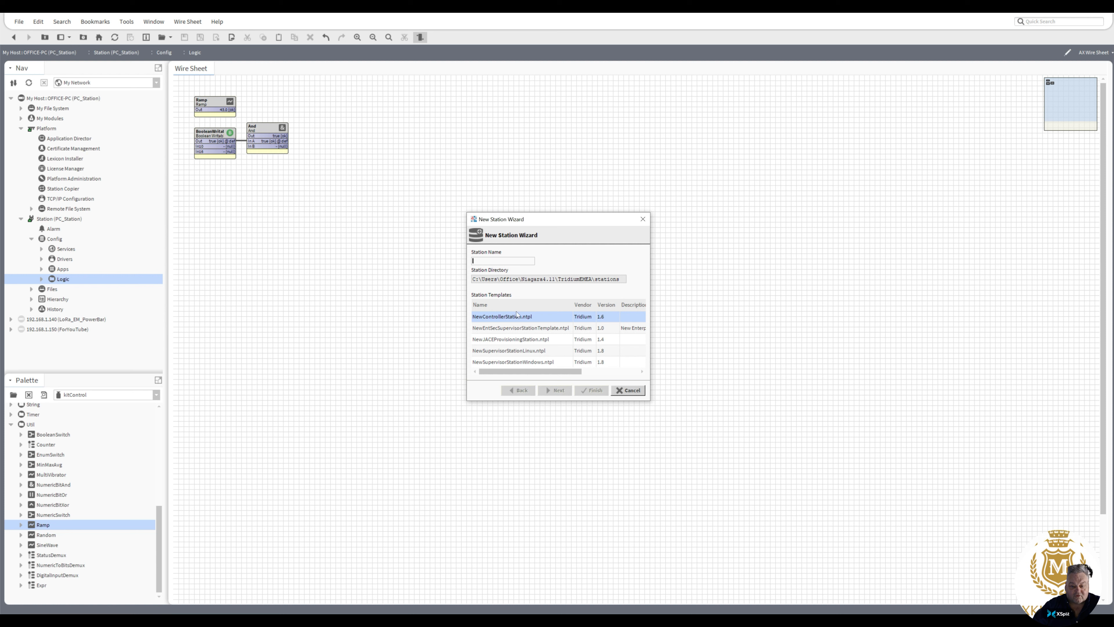
type("pc_")
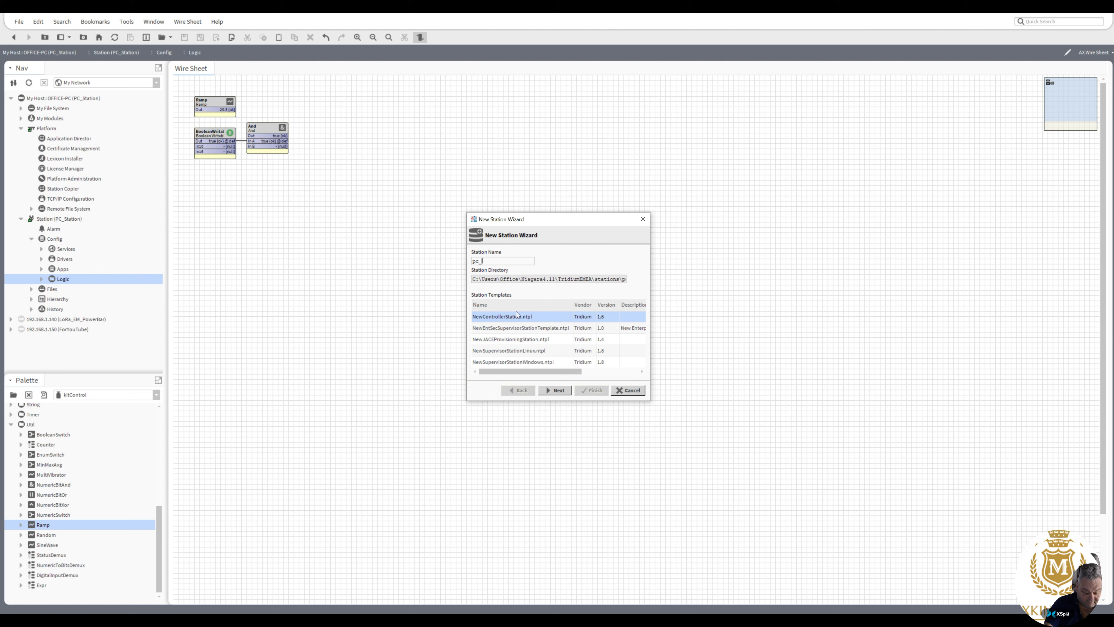
type("station")
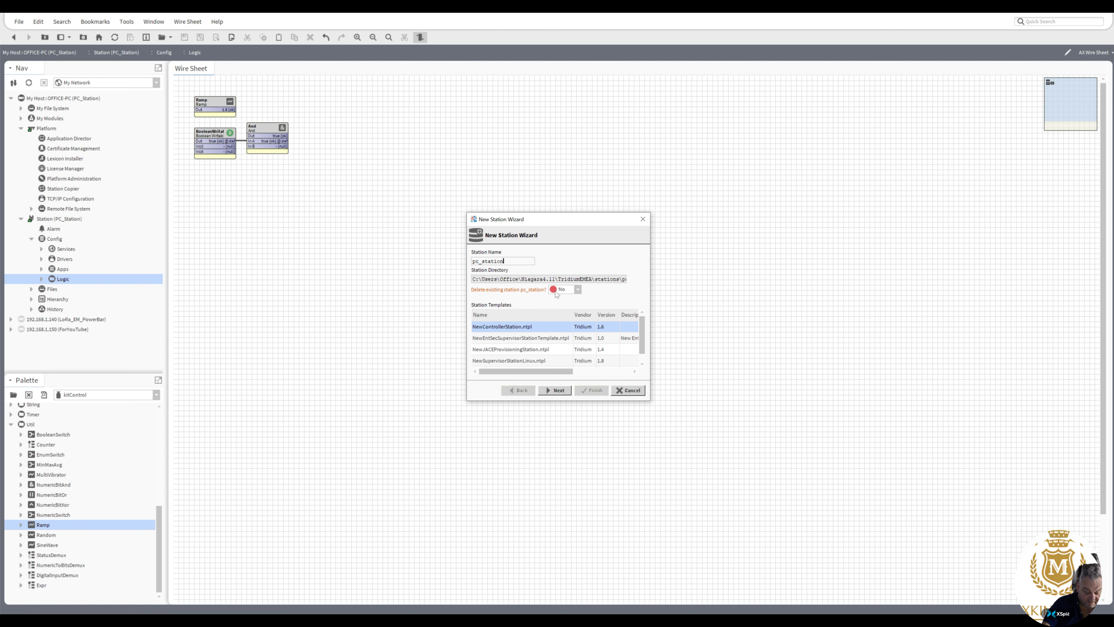
left_click(578, 291)
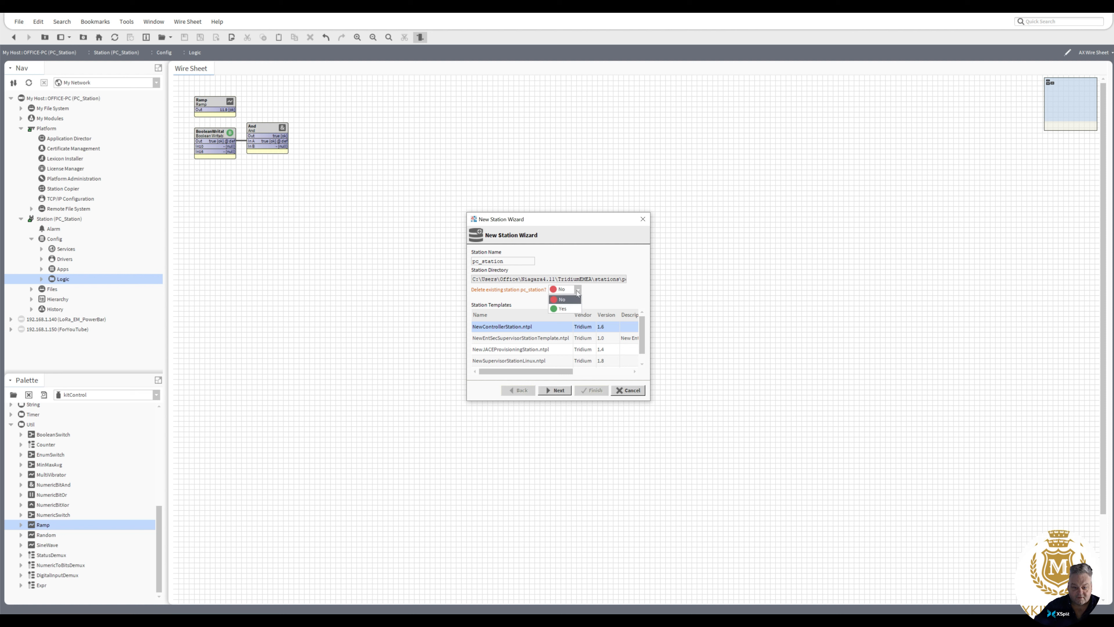
left_click(557, 391)
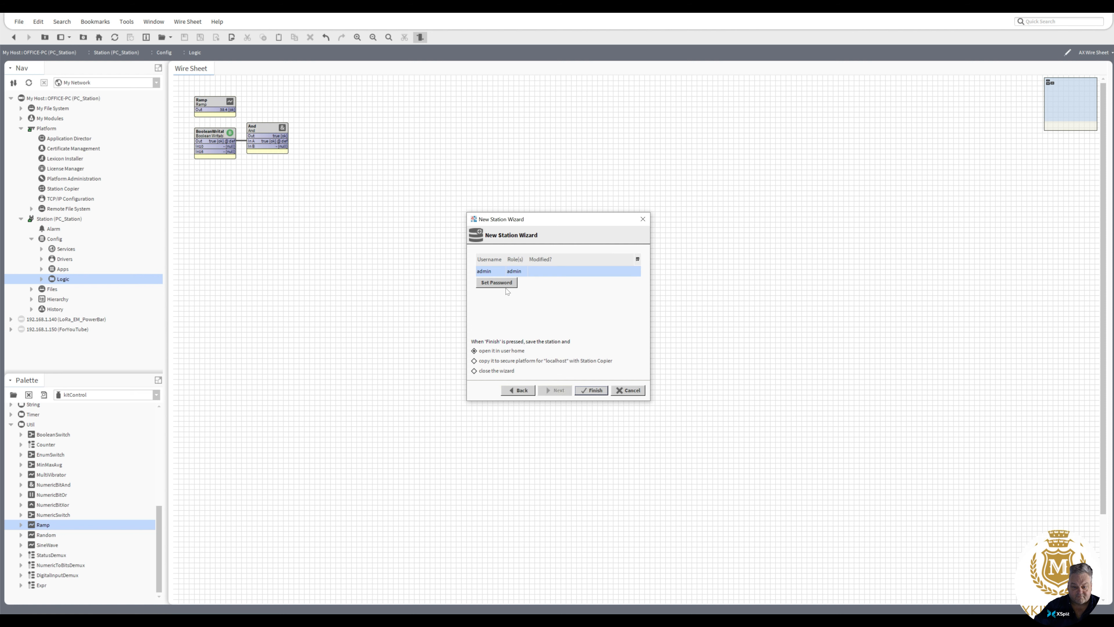
Step: Enter and confirm the admin account's password and finish the new station with the option to open it in user home
left_click(505, 284)
type("a")
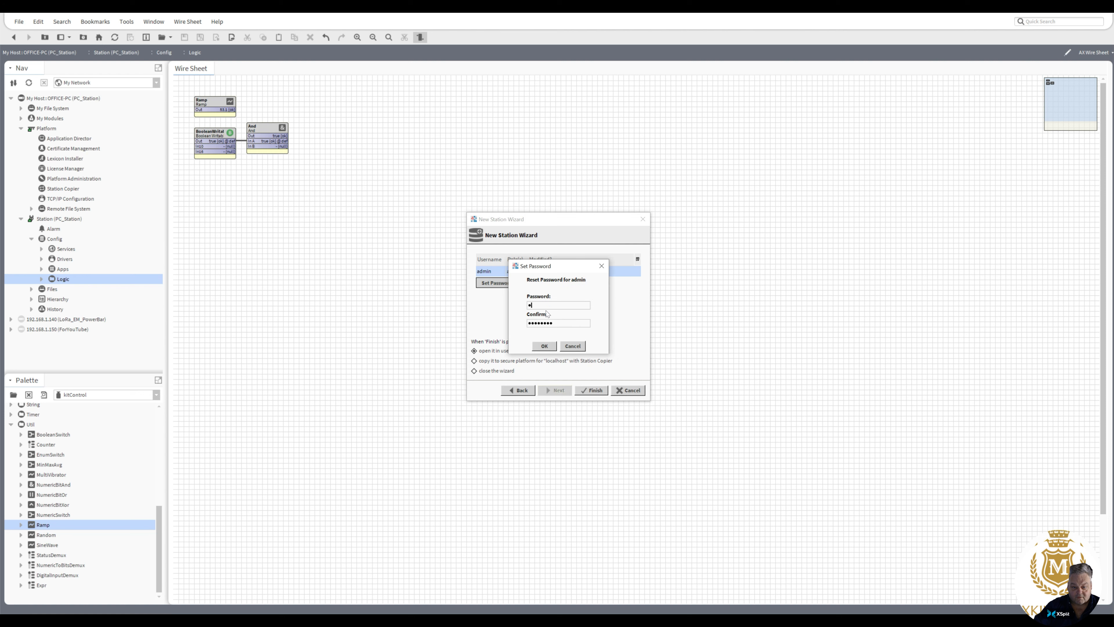
type("**********")
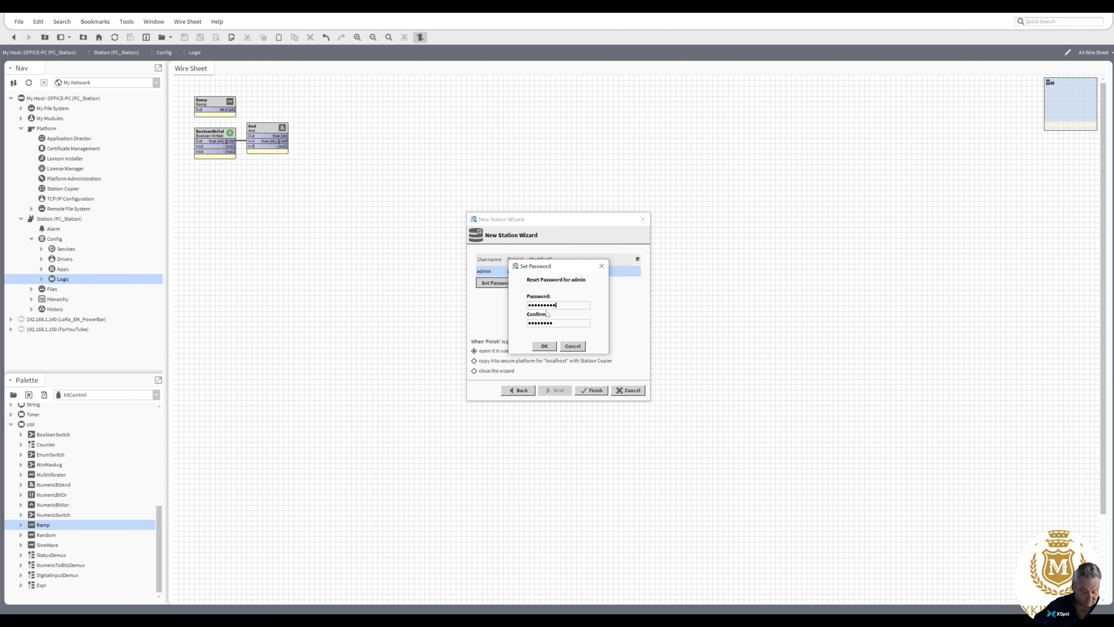
key("ctrl+a")
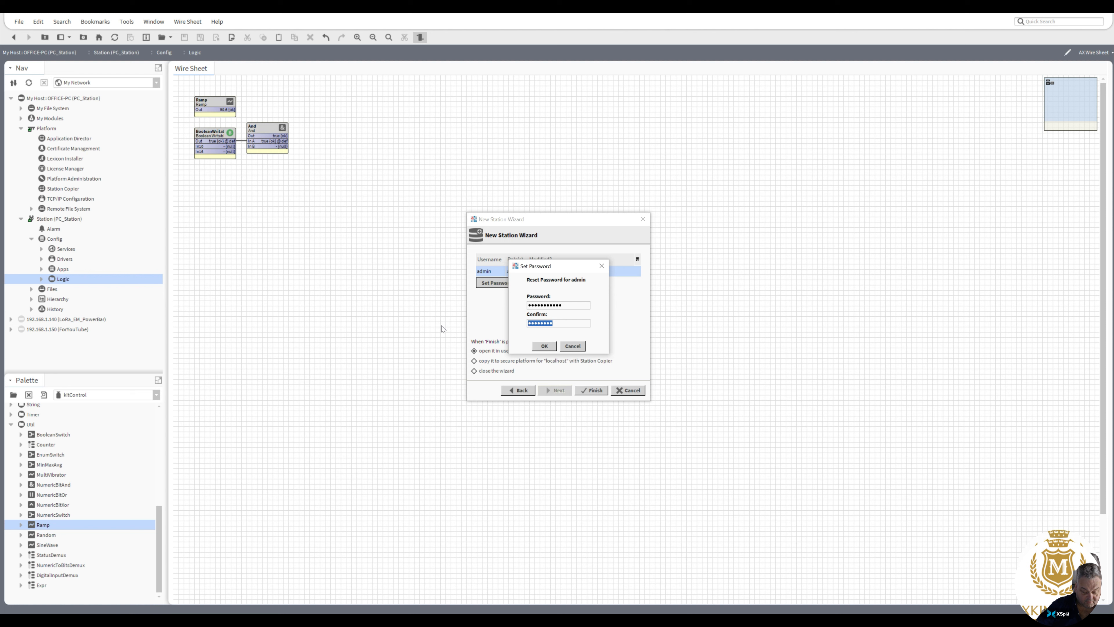
type("*********")
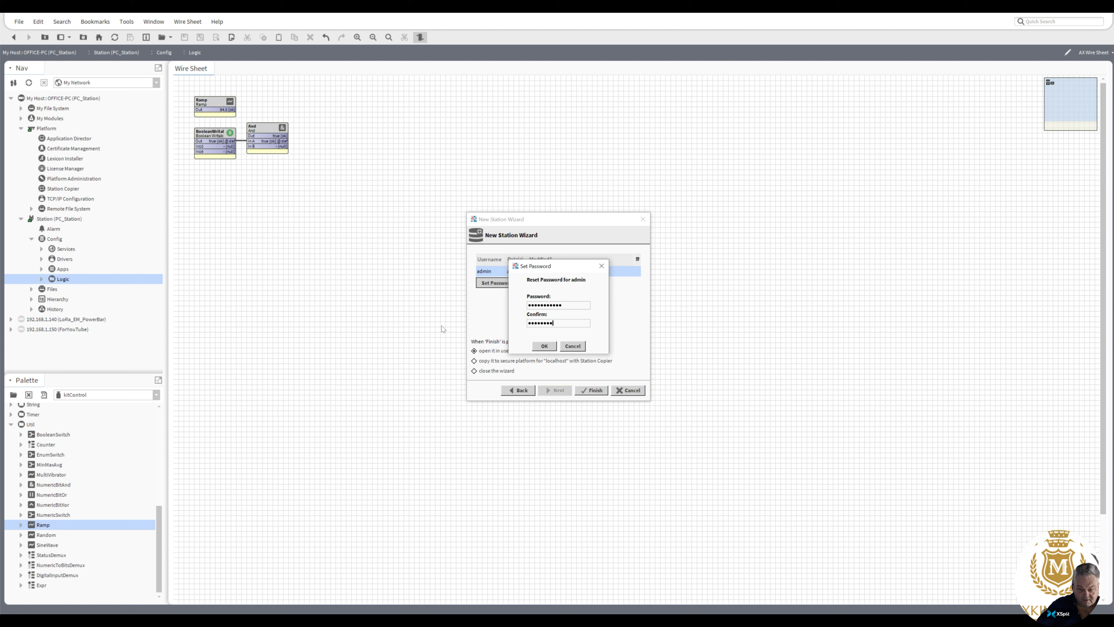
type("**")
left_click(546, 349)
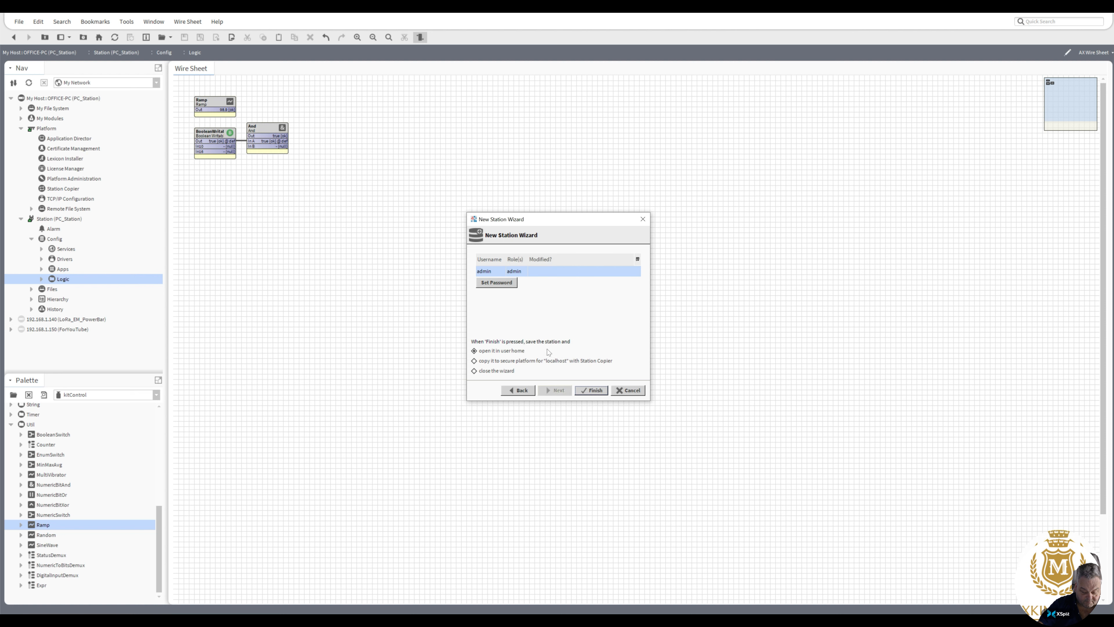
left_click(592, 390)
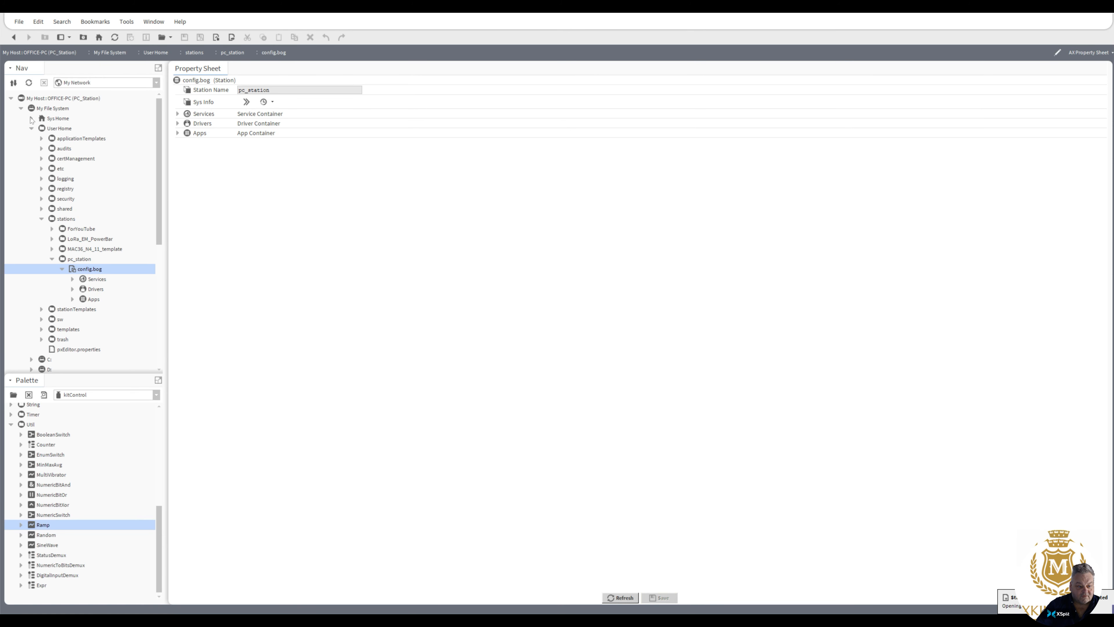
Step: Show the local platform's Station Copier and select pc_station among the stations on this computer
left_click(20, 108)
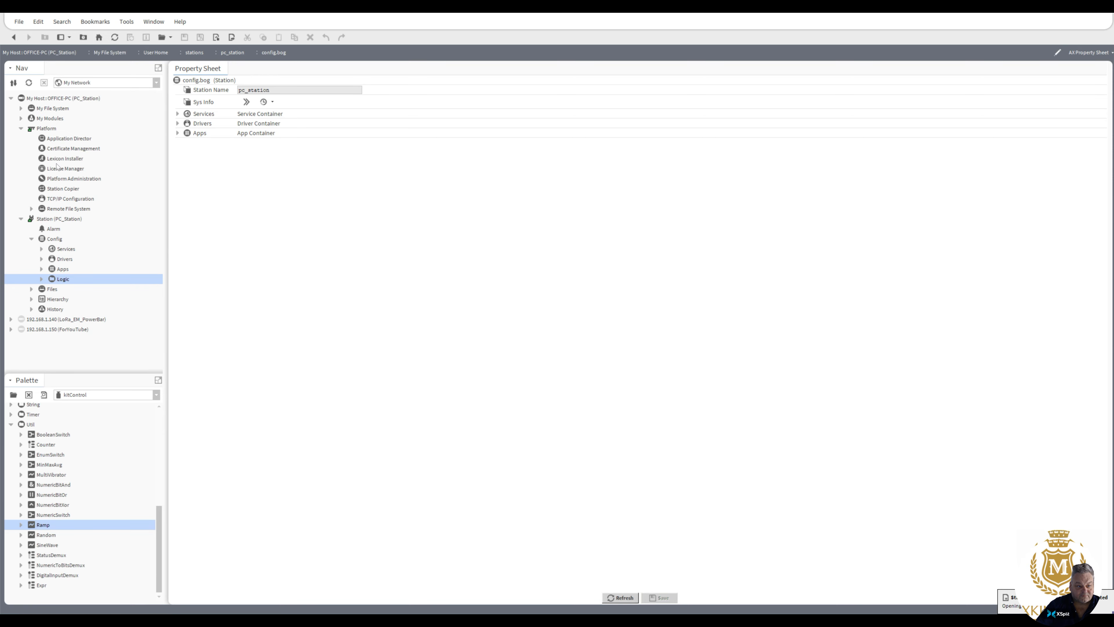
double_click(63, 139)
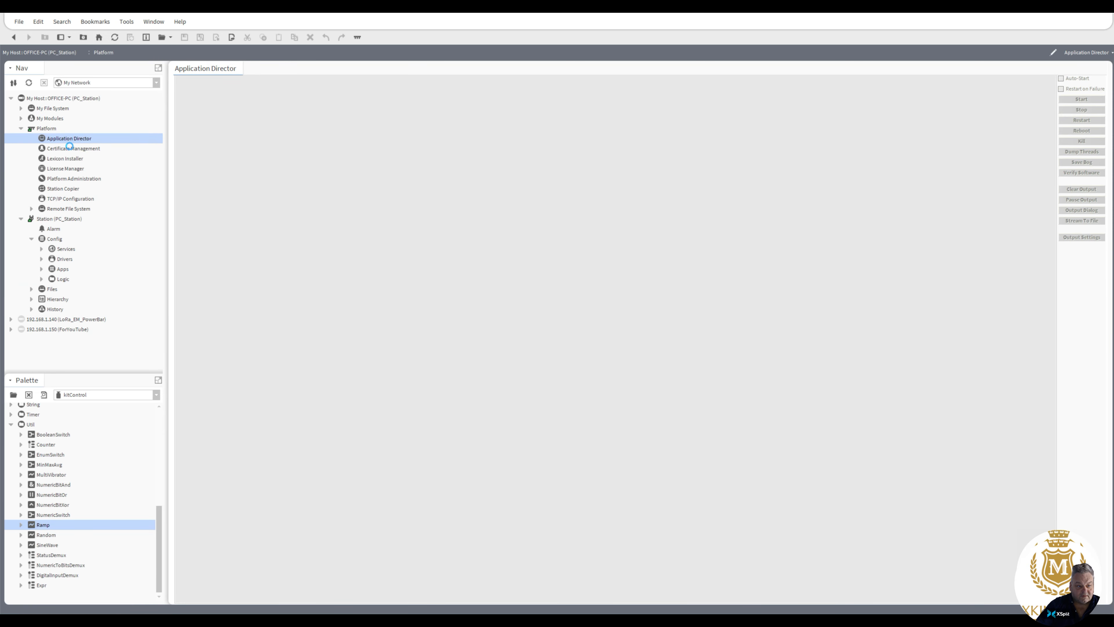
left_click(61, 189)
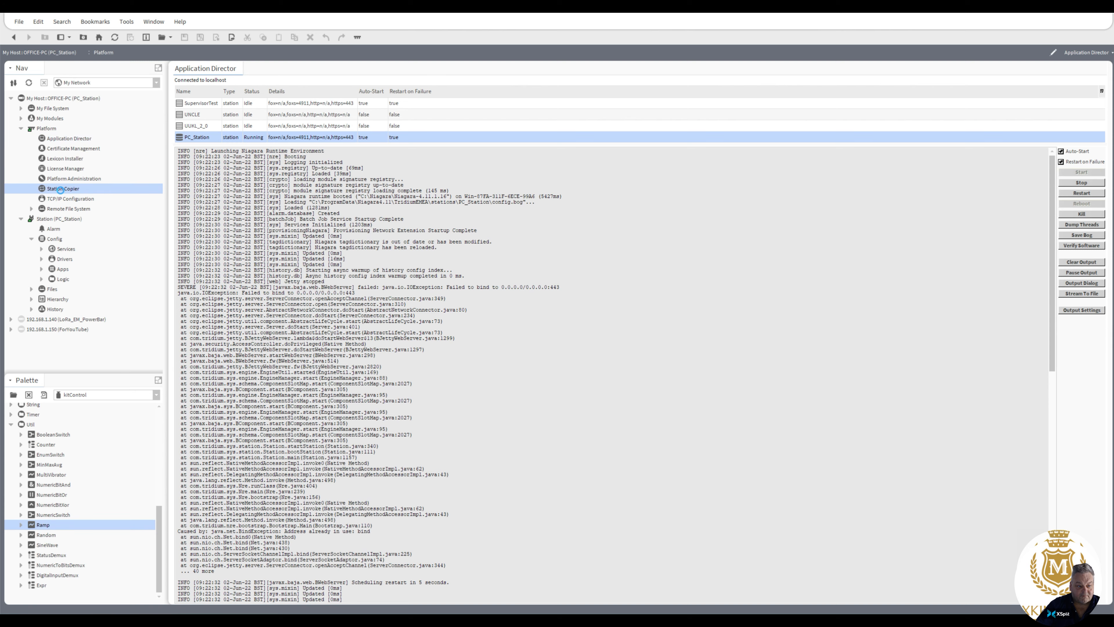
double_click(61, 189)
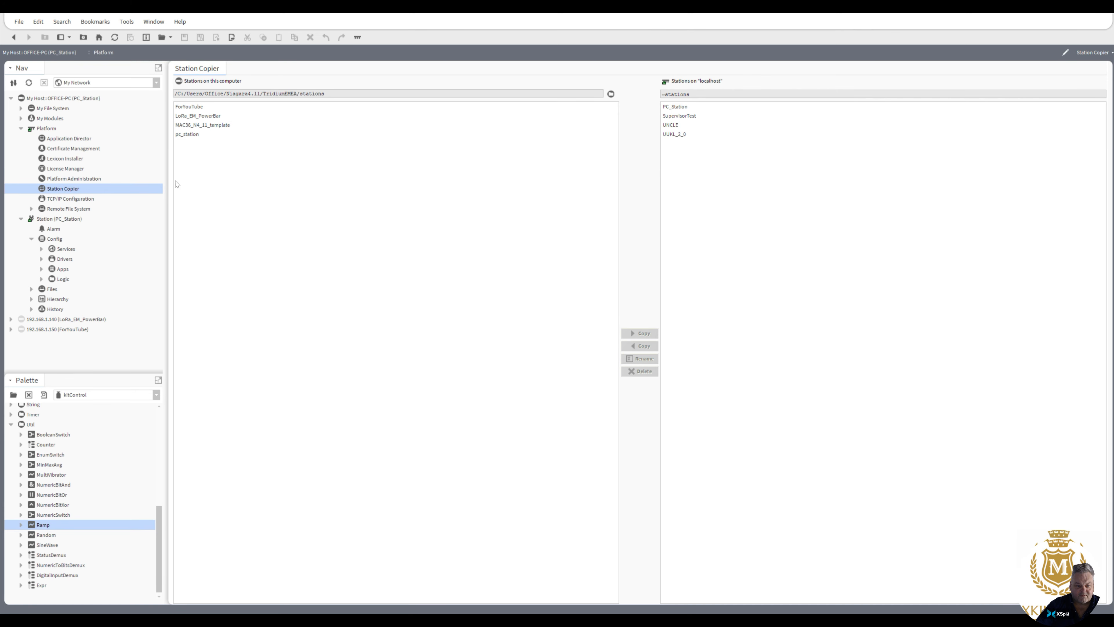
left_click(193, 135)
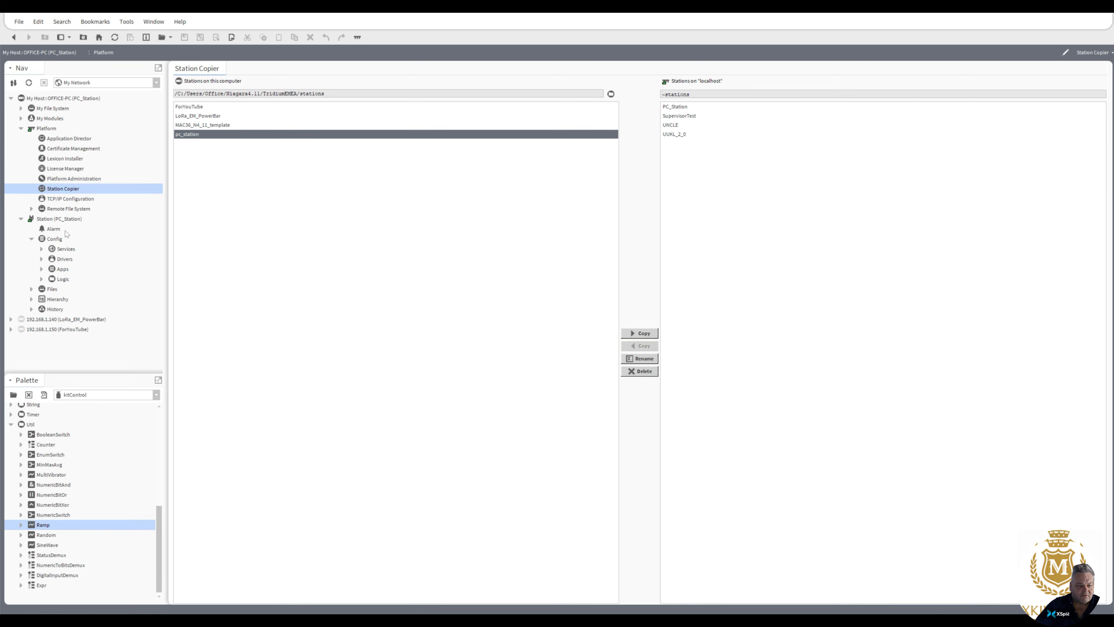
Step: Start another new station named PCStation1 from the NewControllerStation.ntpl template and continue to its user settings
left_click(126, 22)
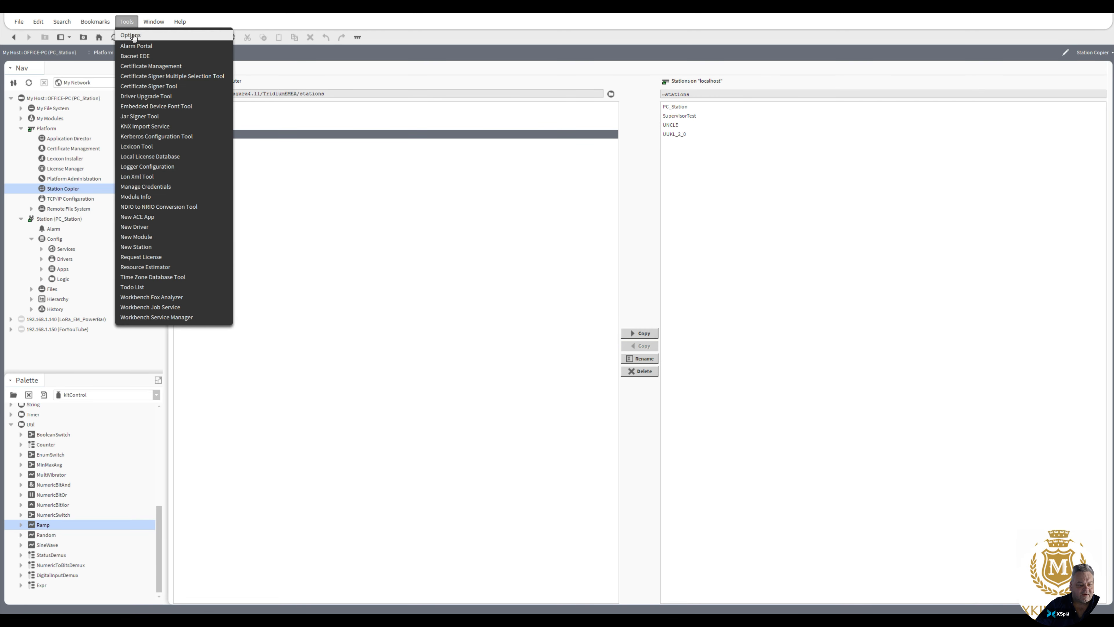
left_click(140, 248)
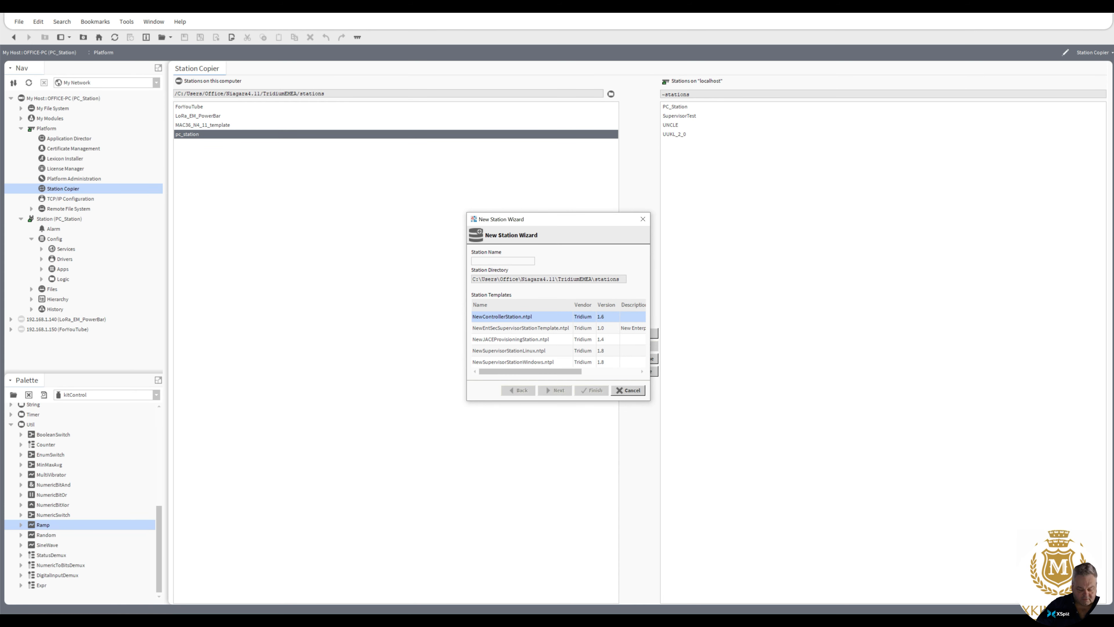
type("PC")
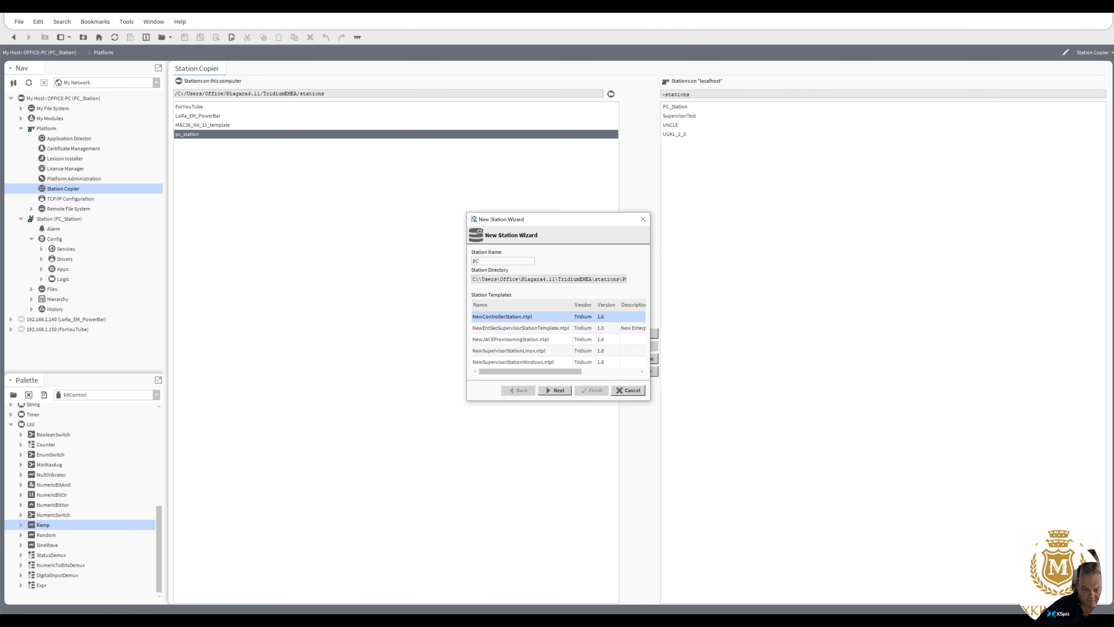
type("Station1")
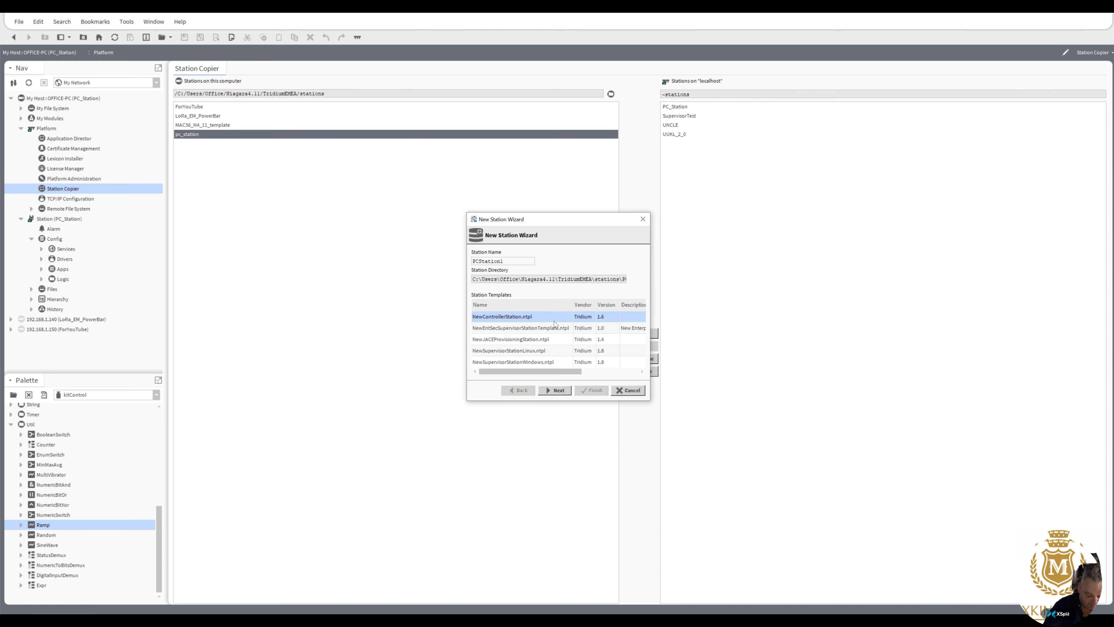
left_click(554, 390)
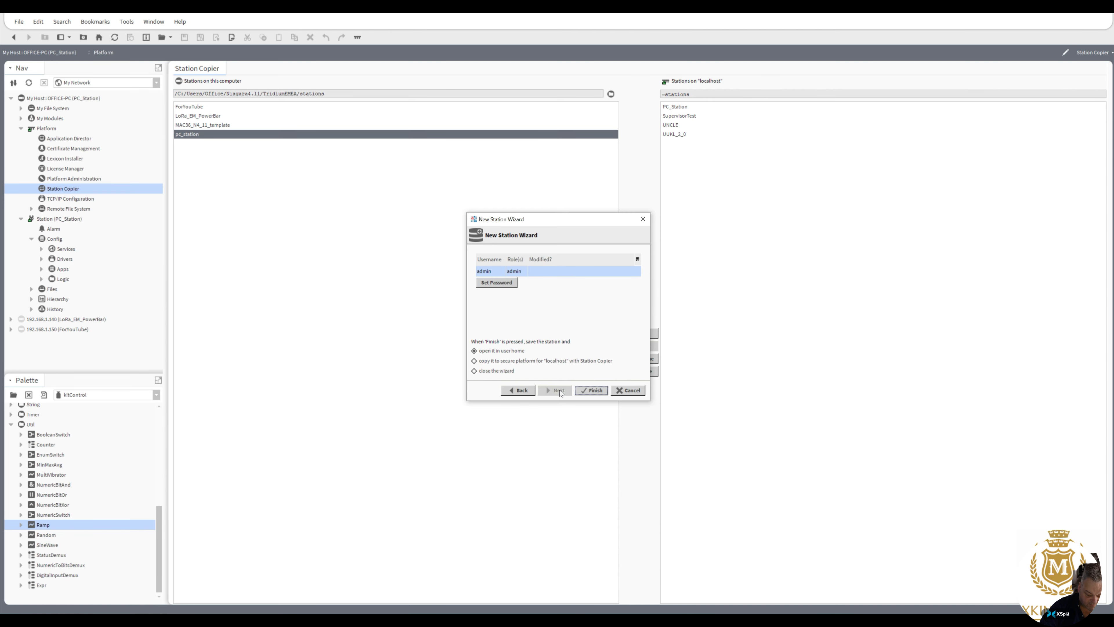
Step: Set and confirm the admin account's password for PCStation1 and finish the new station with the option to open it in user home
left_click(498, 283)
type("•")
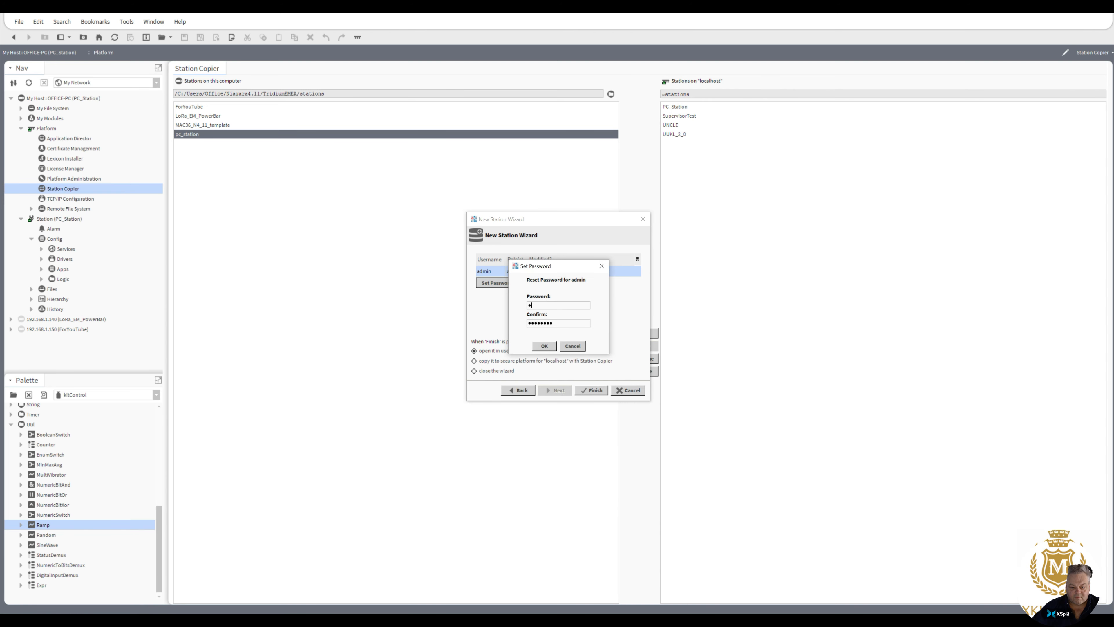
type("••••••••••")
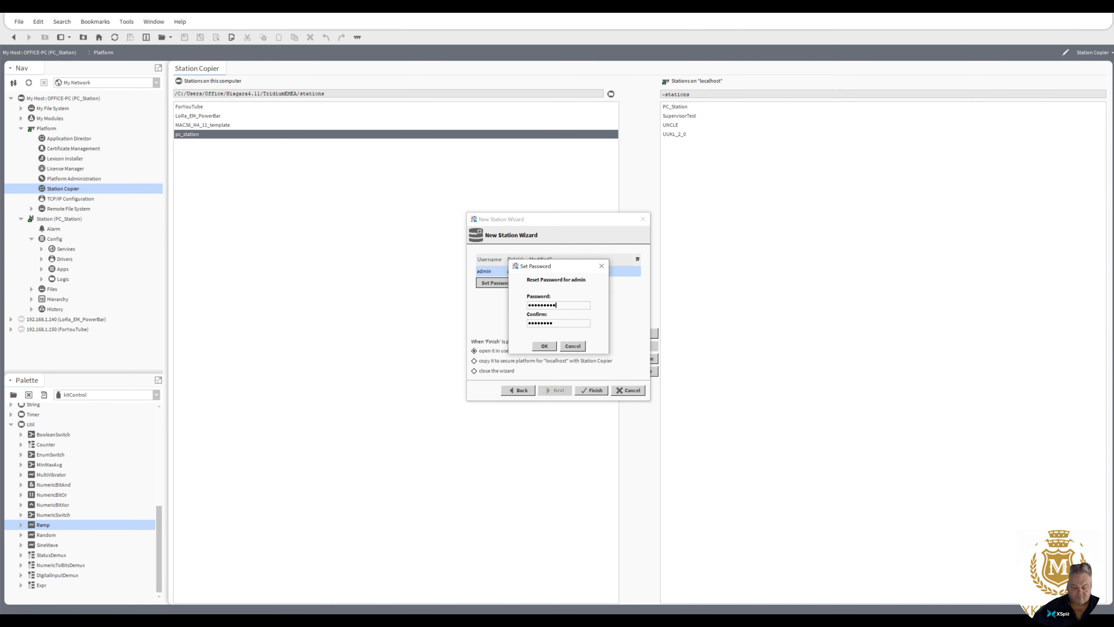
key("Tab")
key("ctrl+a")
type("••••••")
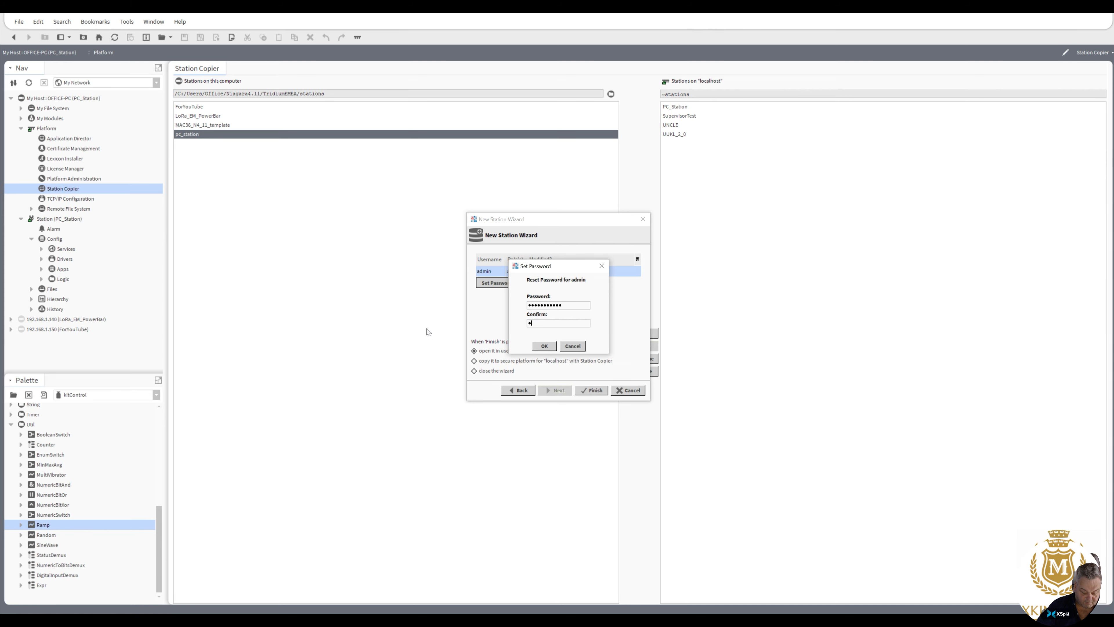
type("•••••")
left_click(544, 346)
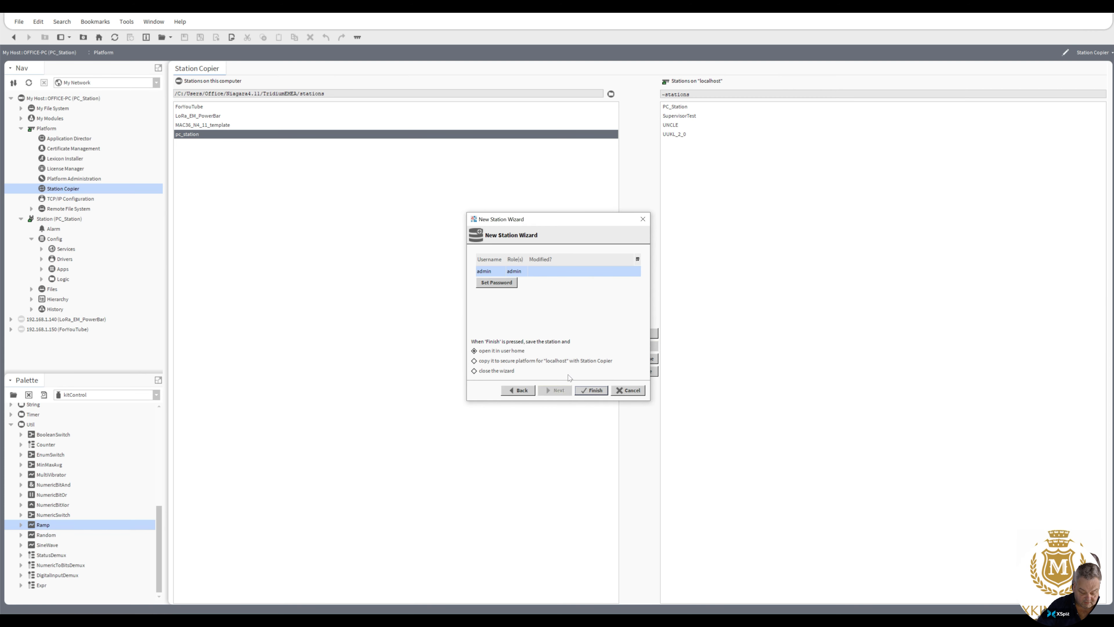
left_click(590, 392)
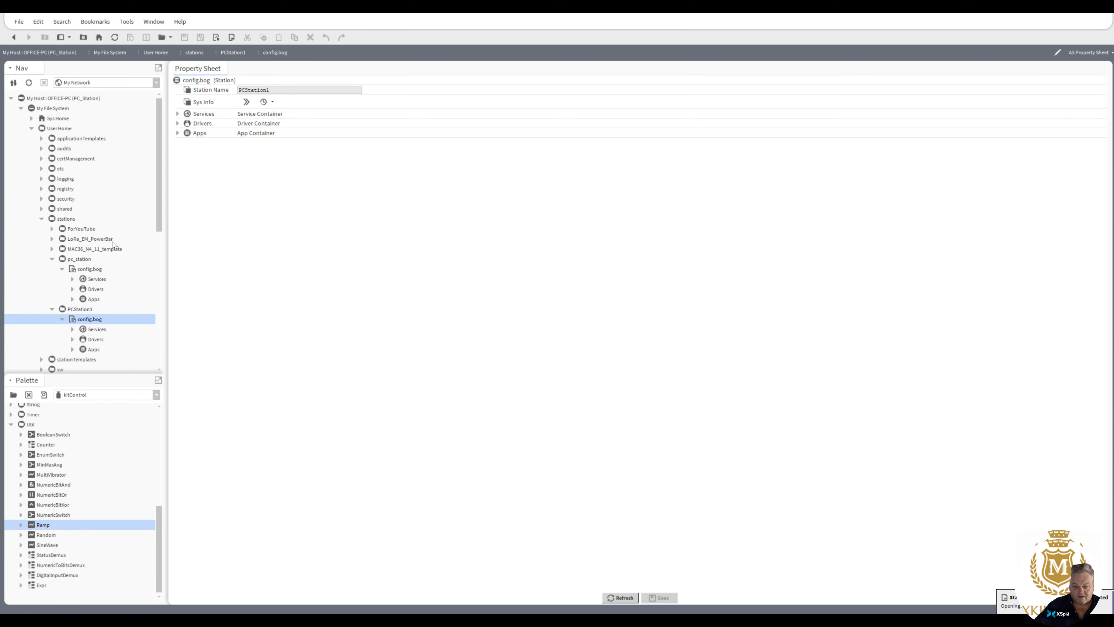
Step: Transfer PCStation1 from this computer to the localhost platform with Station Copier, keeping its station name, and close the completed transfer
mouse_move(159, 212)
left_mouse_down()
mouse_move(161, 222)
mouse_move(161, 205)
left_mouse_up()
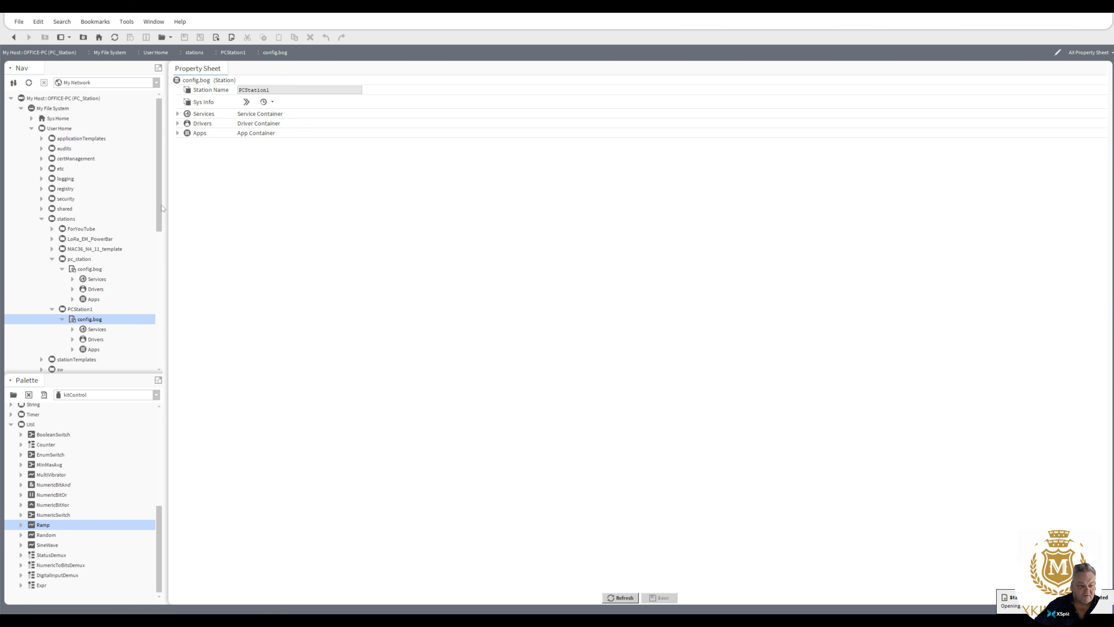
mouse_move(159, 208)
left_mouse_down()
mouse_move(159, 237)
mouse_move(156, 226)
left_mouse_up()
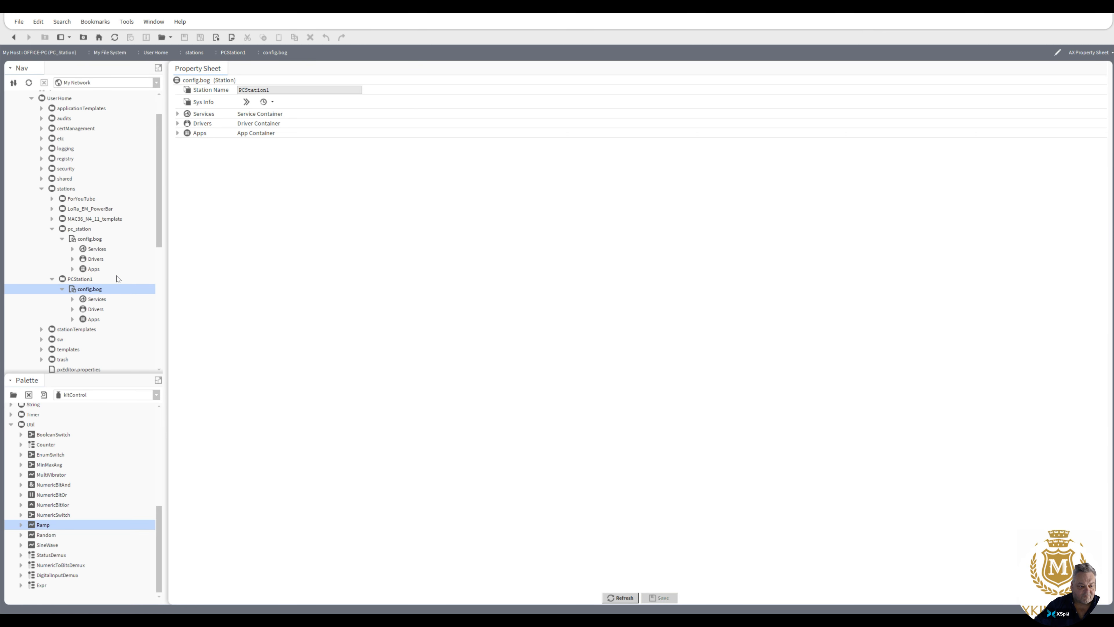
left_click_drag(159, 206, 160, 188)
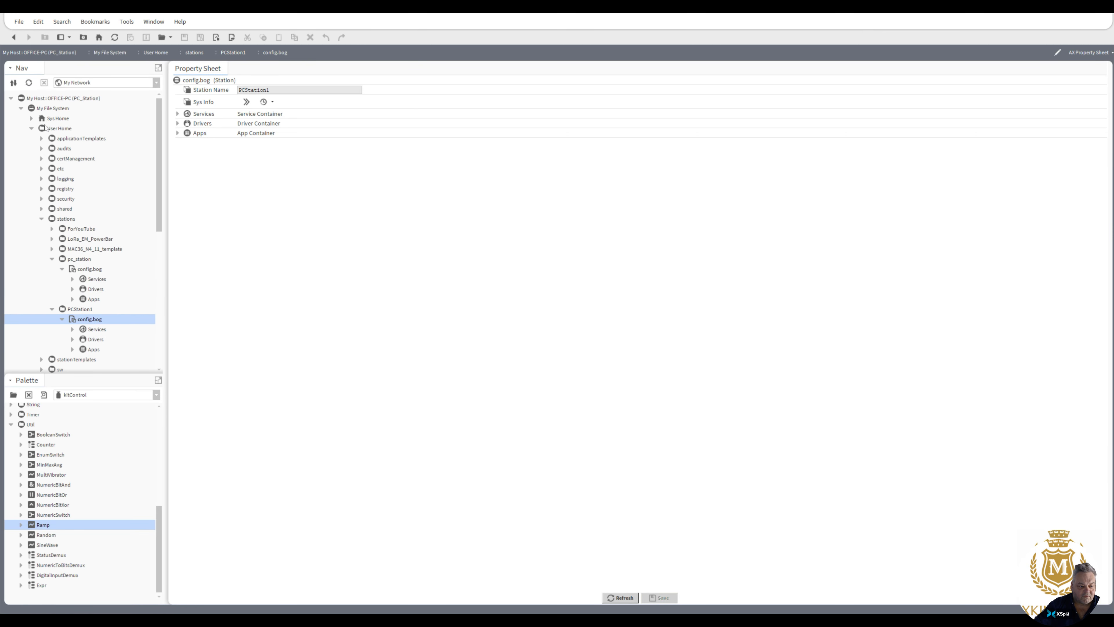
left_click(21, 108)
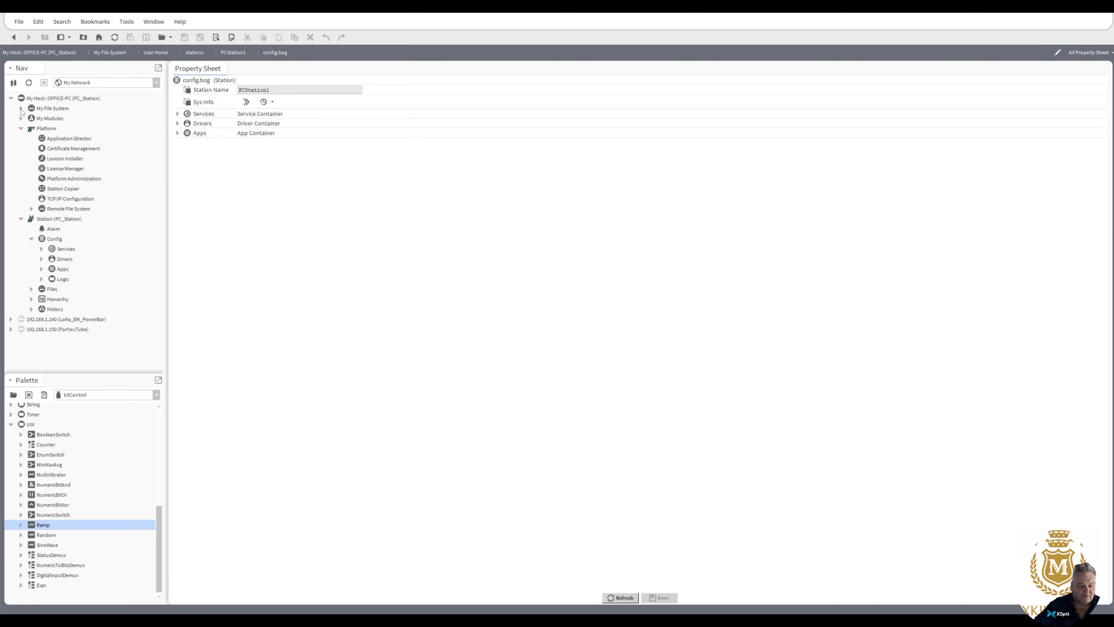
double_click(62, 188)
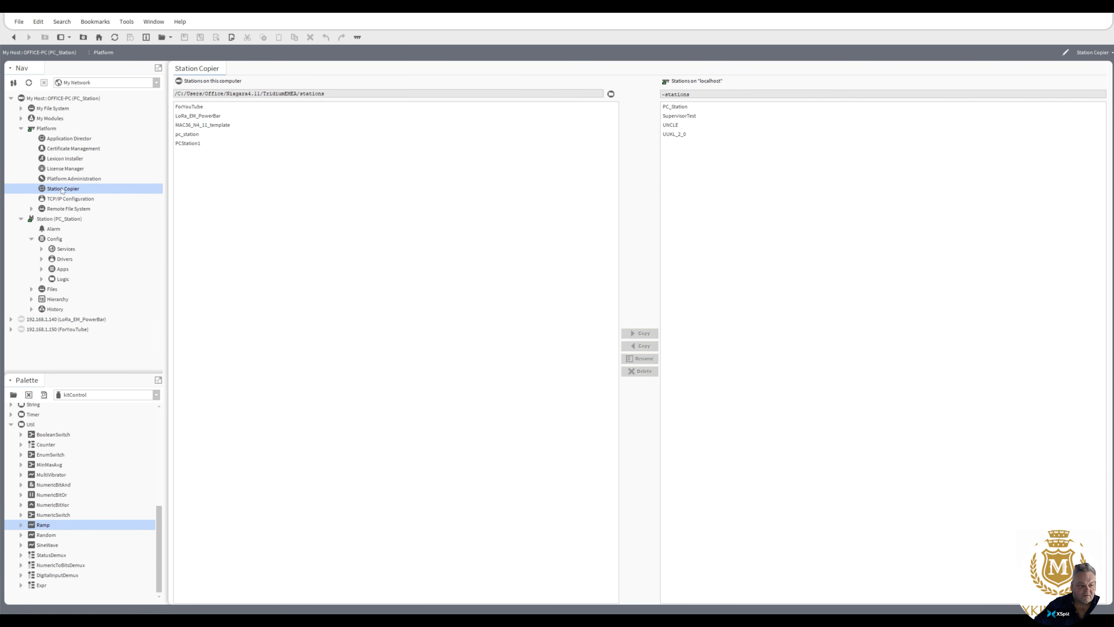
left_click(192, 144)
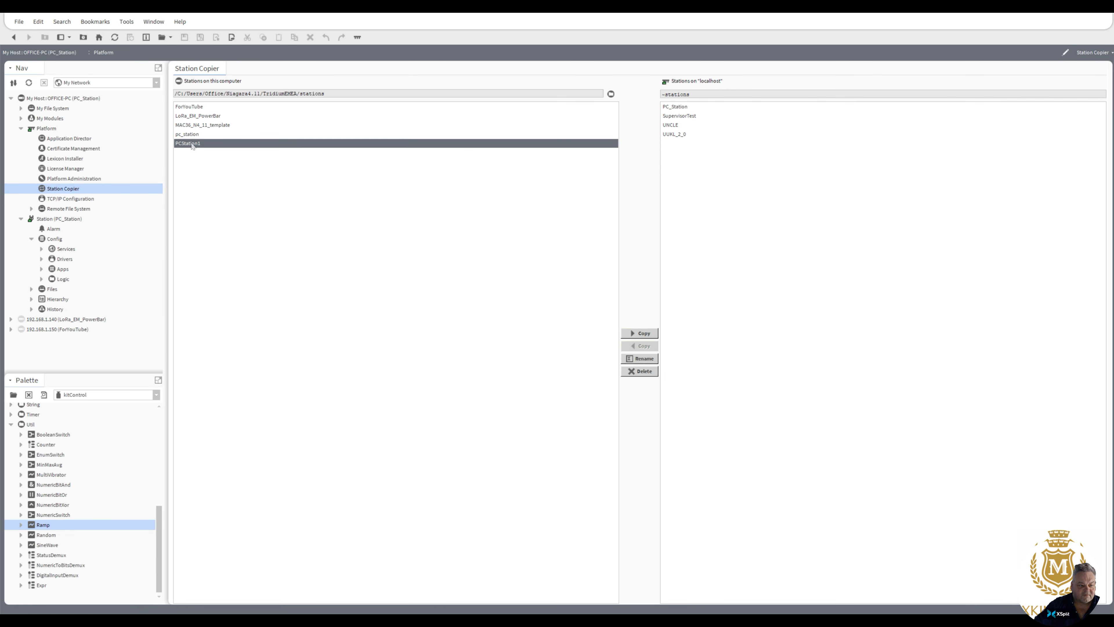
left_click(645, 334)
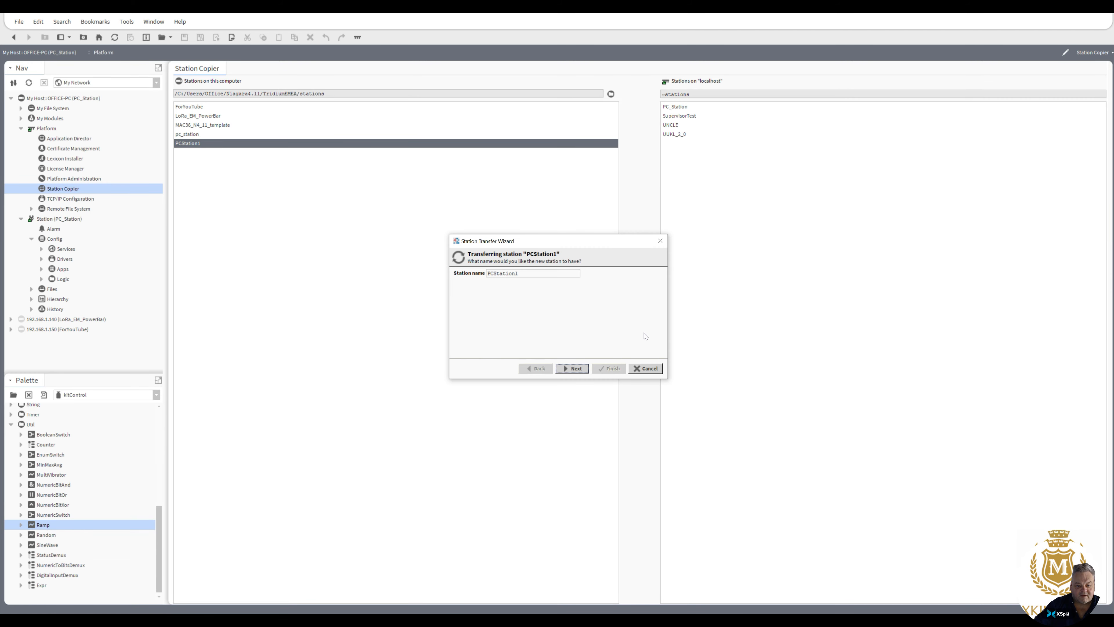
left_click(577, 371)
left_click(578, 370)
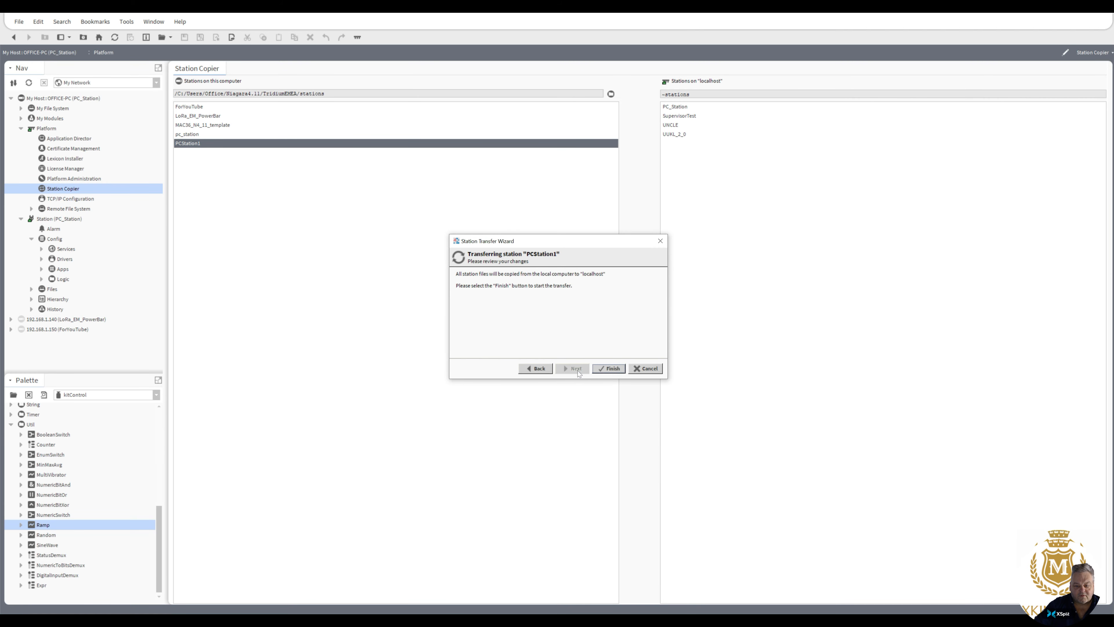
left_click(609, 370)
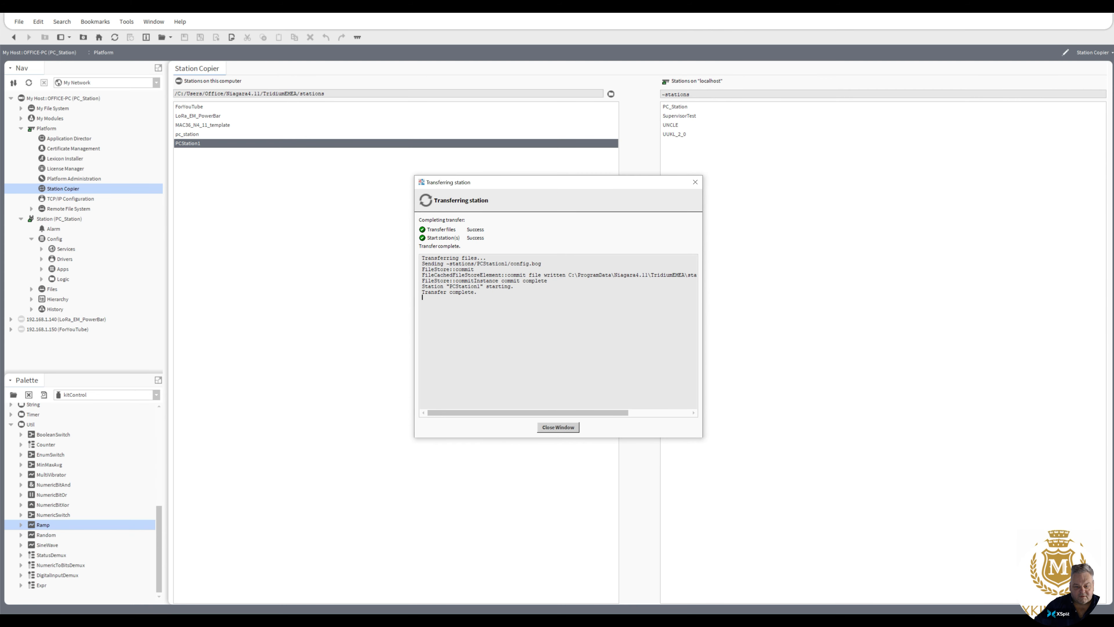
left_click(570, 427)
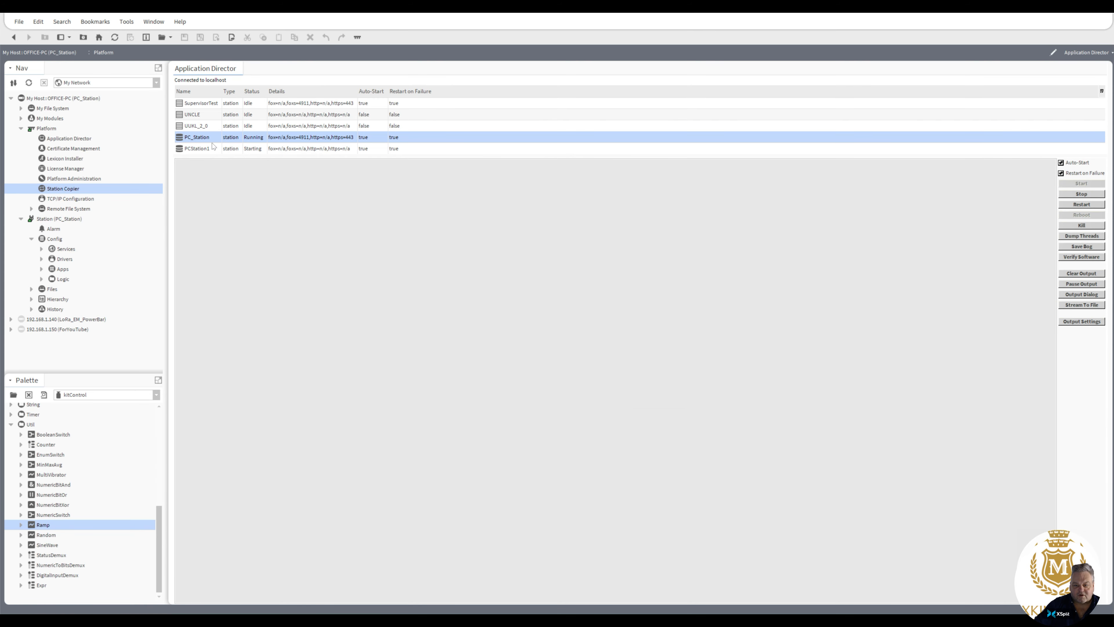
Step: Stop the running PC_Station in the Application Director and show PCStation1's output
left_click(1082, 193)
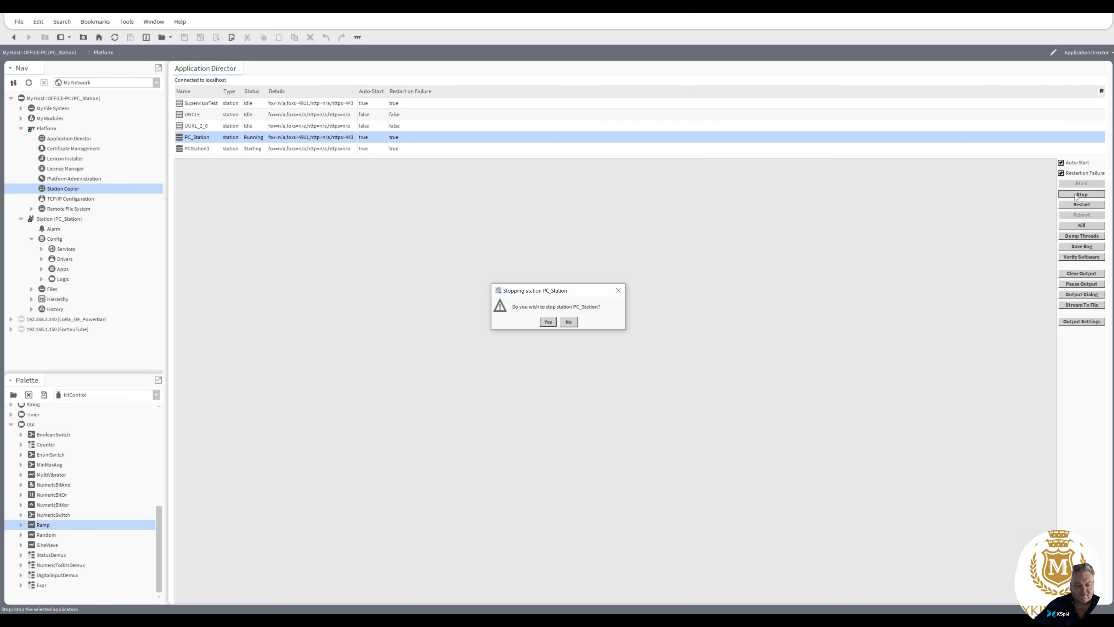
left_click(548, 322)
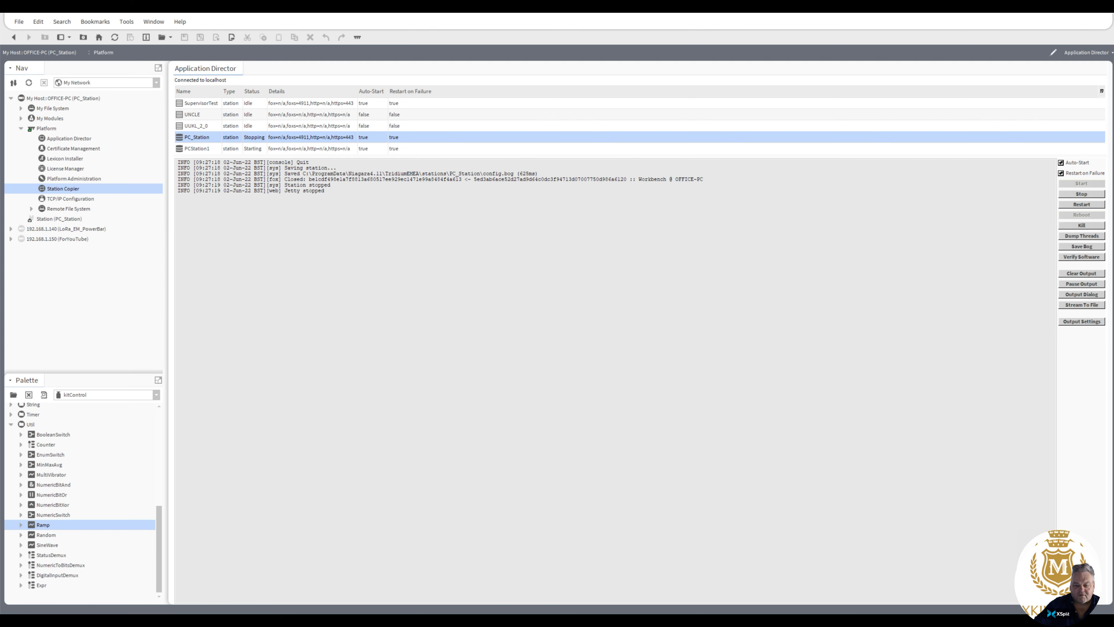
left_click(198, 149)
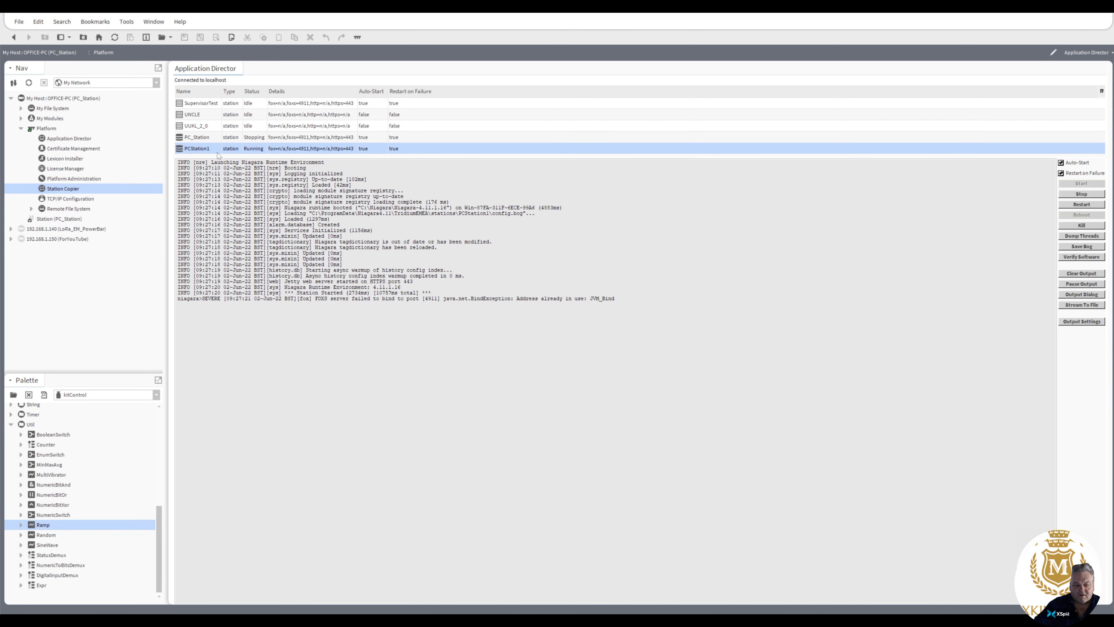
Step: Open the local host's station over a Station TLS Connection on port 4911, logging on with the account password
left_click(20, 128)
right_click(45, 99)
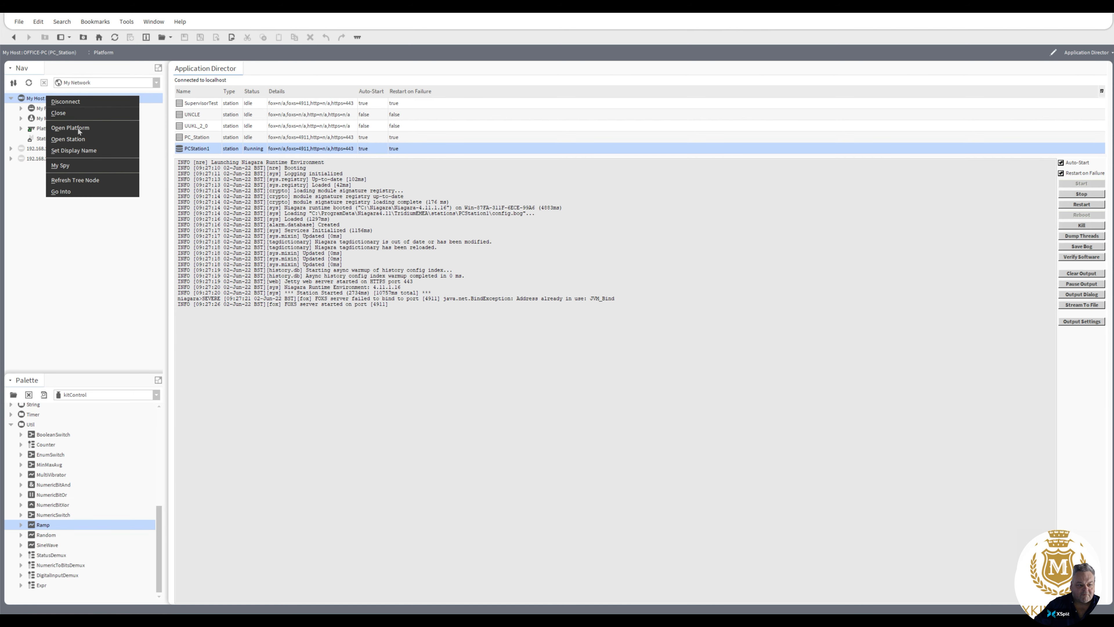
left_click(68, 139)
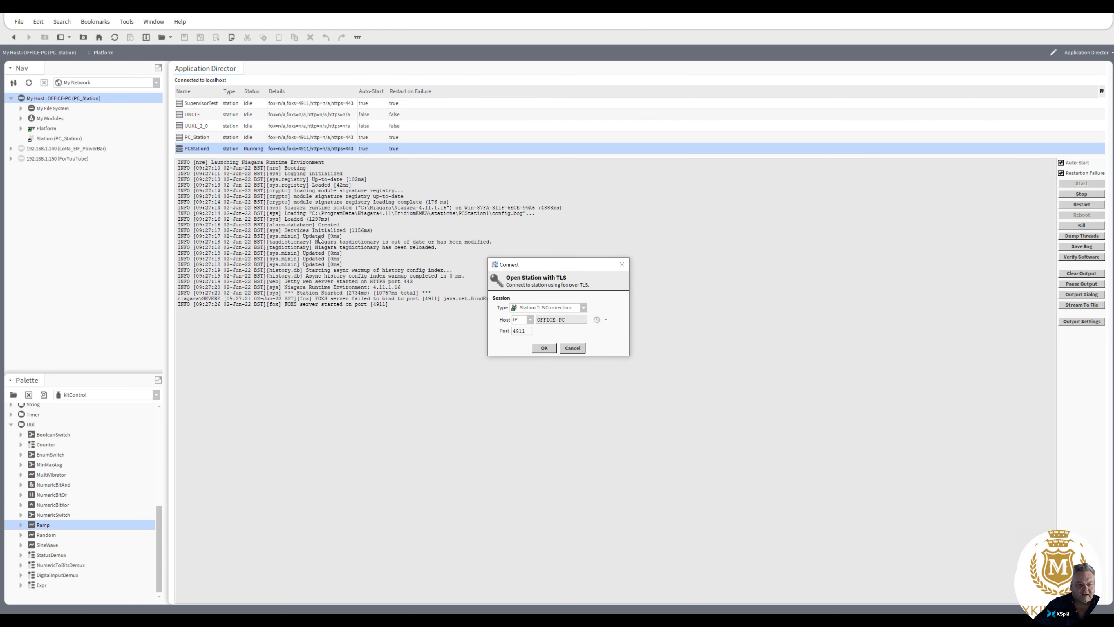
left_click(546, 347)
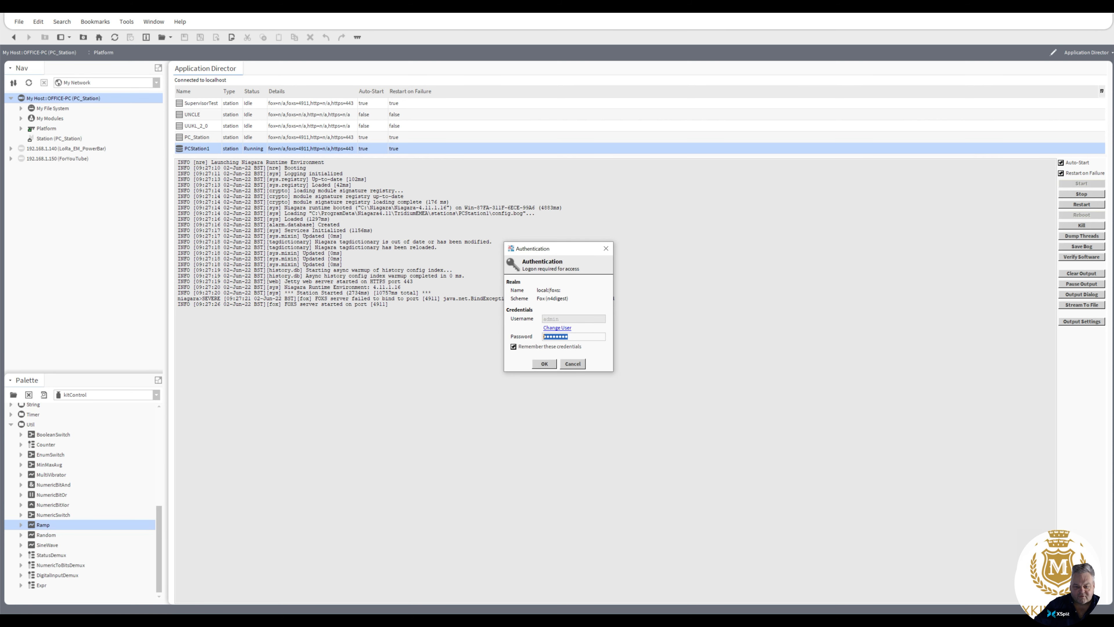
type("•••••••••••")
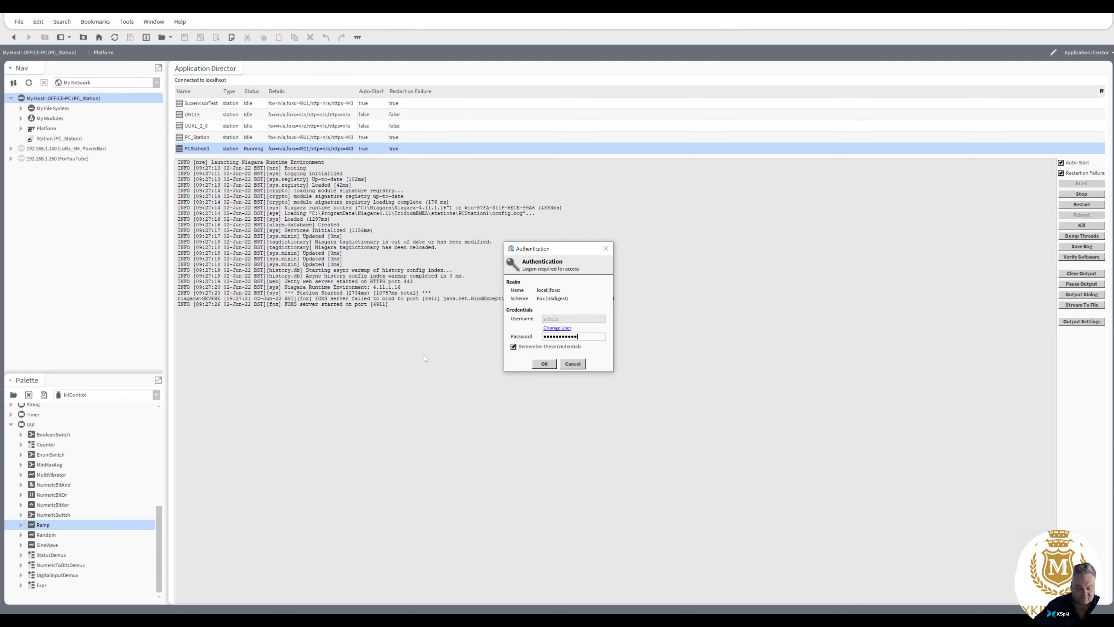
left_click(549, 365)
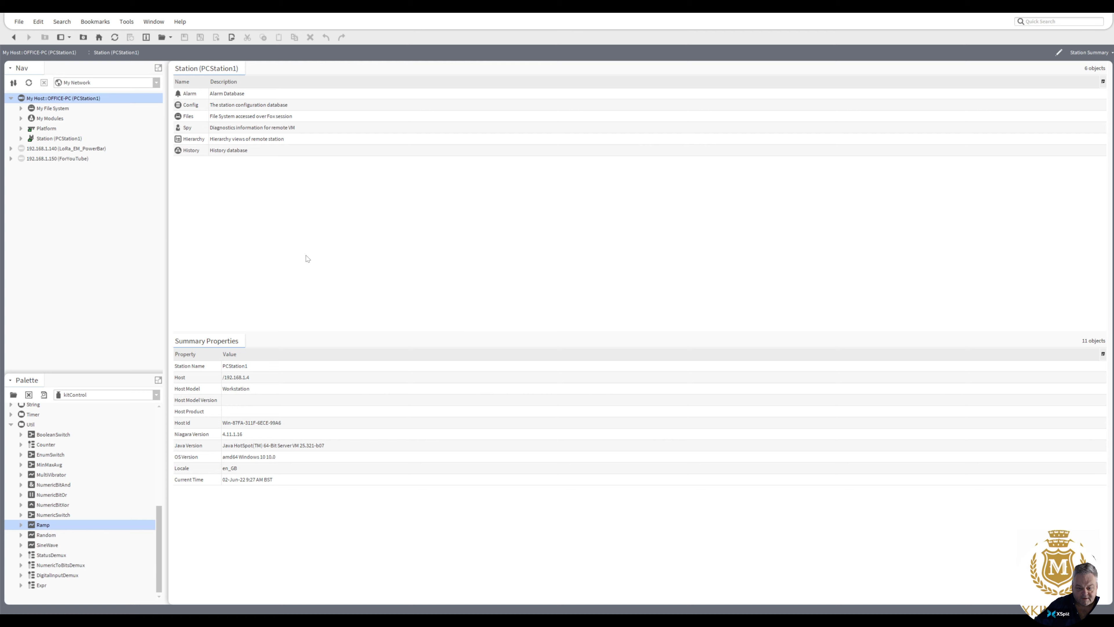
Step: Create a new folder named Logic1 under PCStation1's Config
left_click(21, 139)
left_click(31, 158)
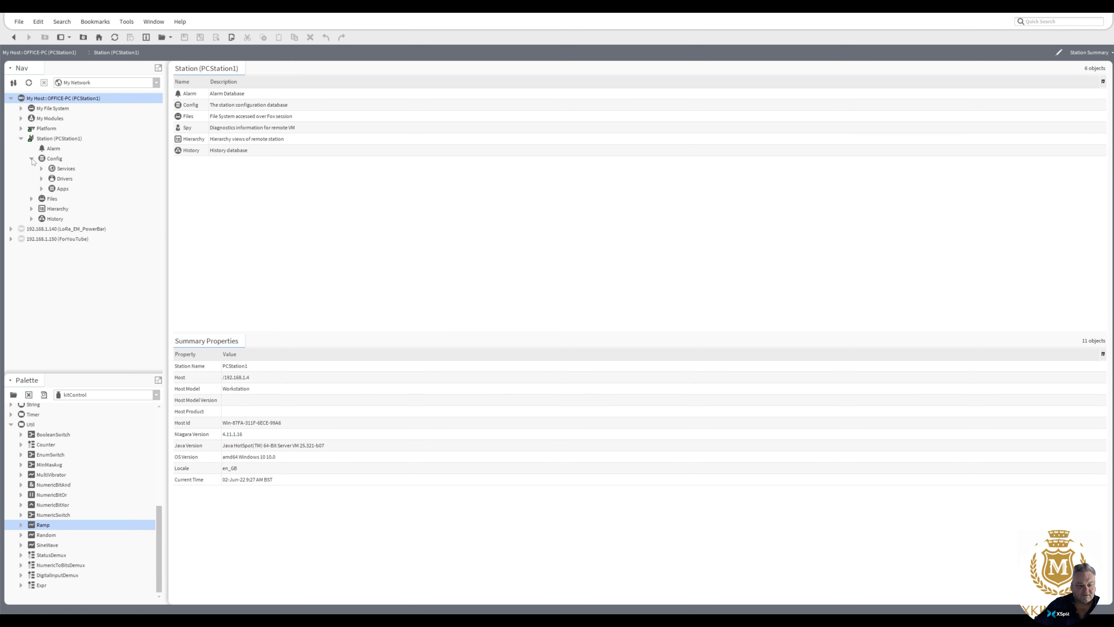
left_click(42, 179)
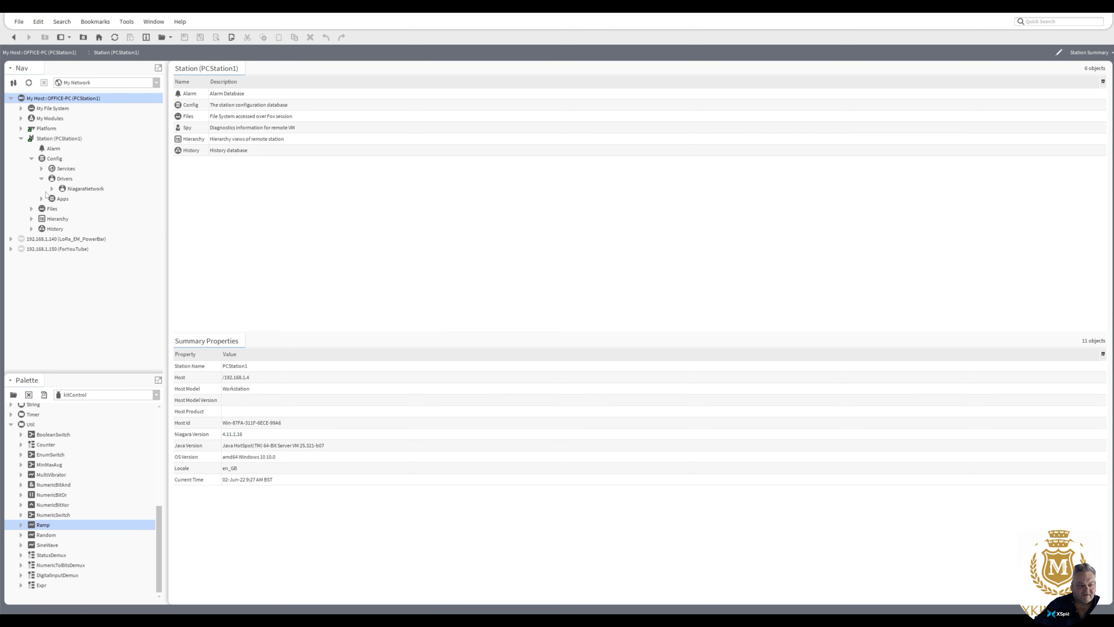
left_click(42, 178)
left_click(51, 159)
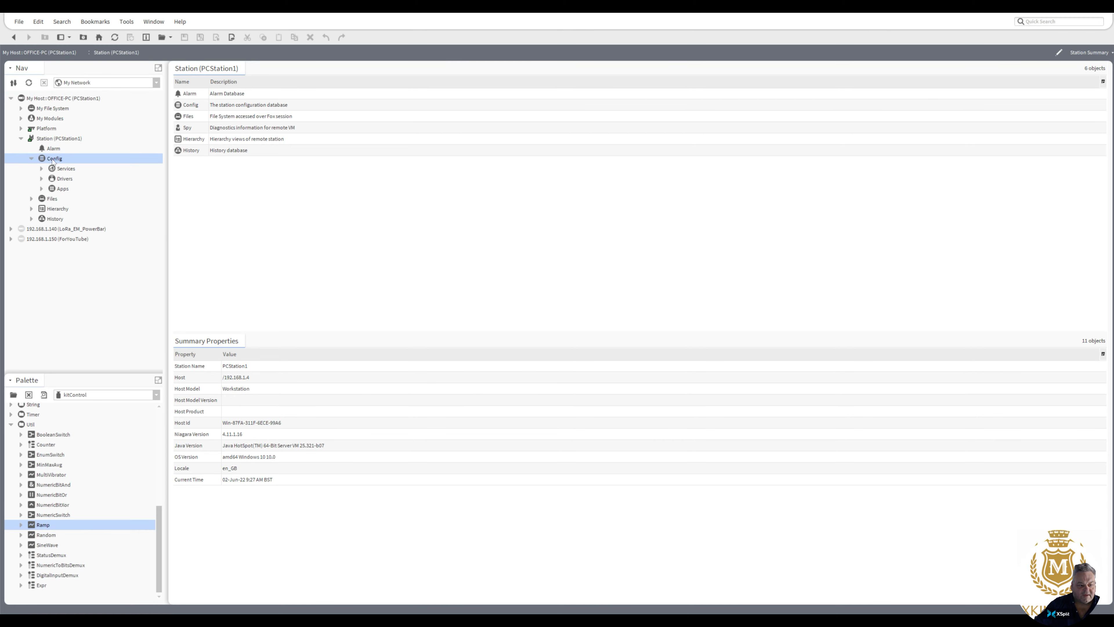
right_click(51, 159)
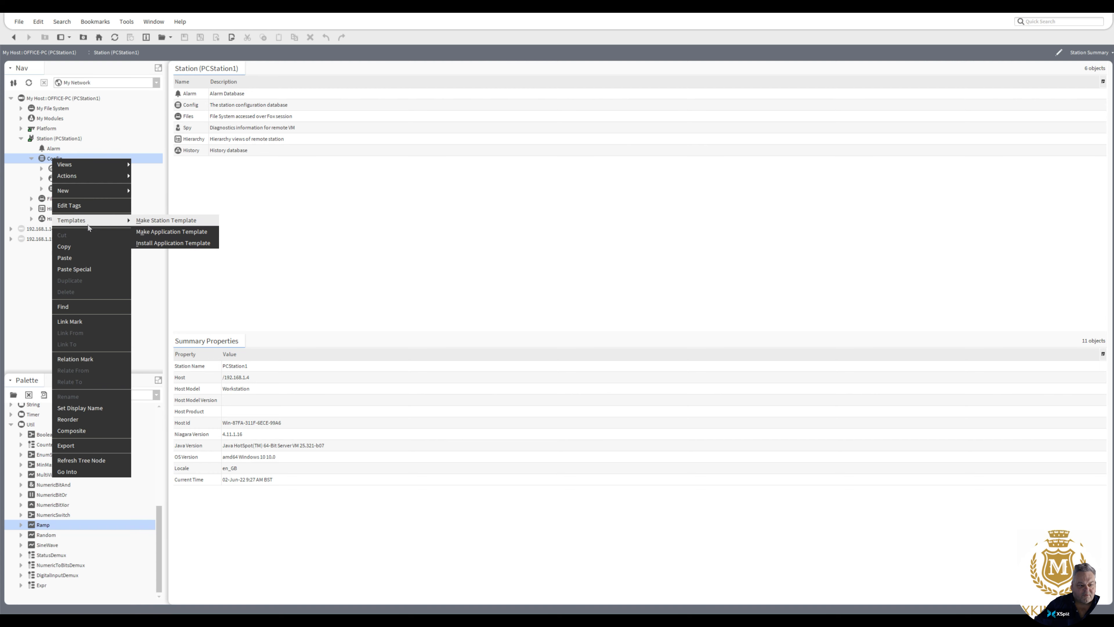
mouse_move(94, 193)
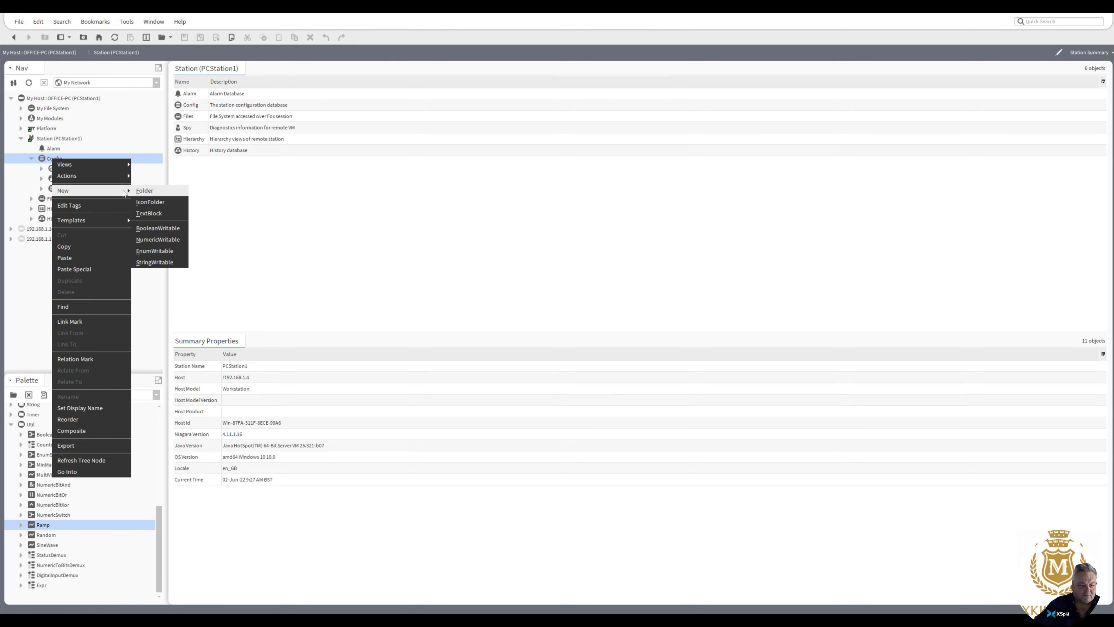
left_click(149, 191)
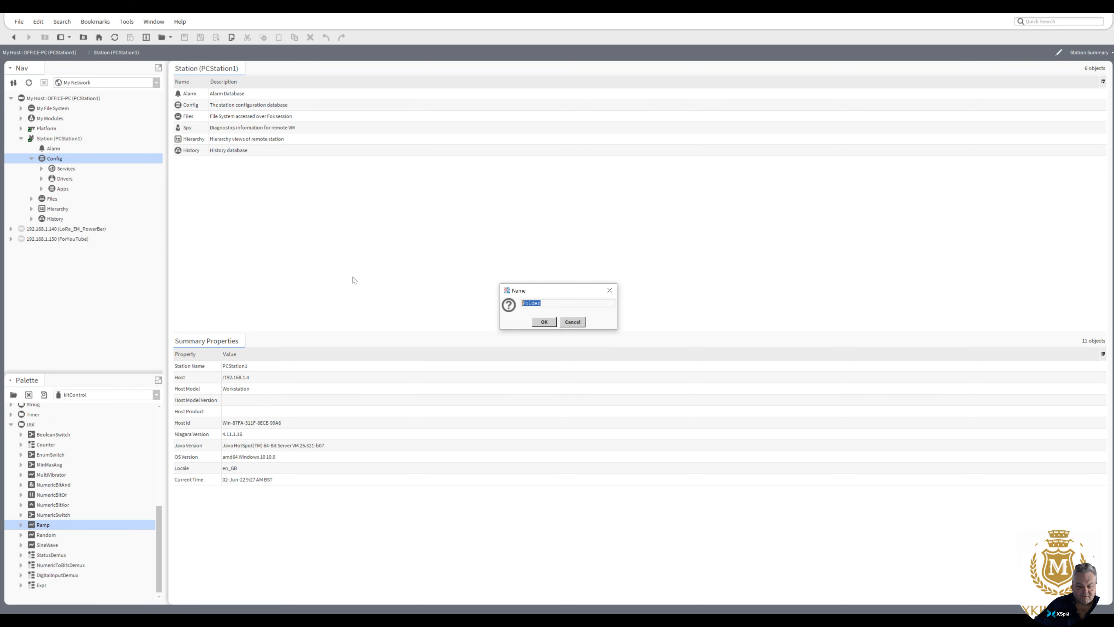
type("Logic1")
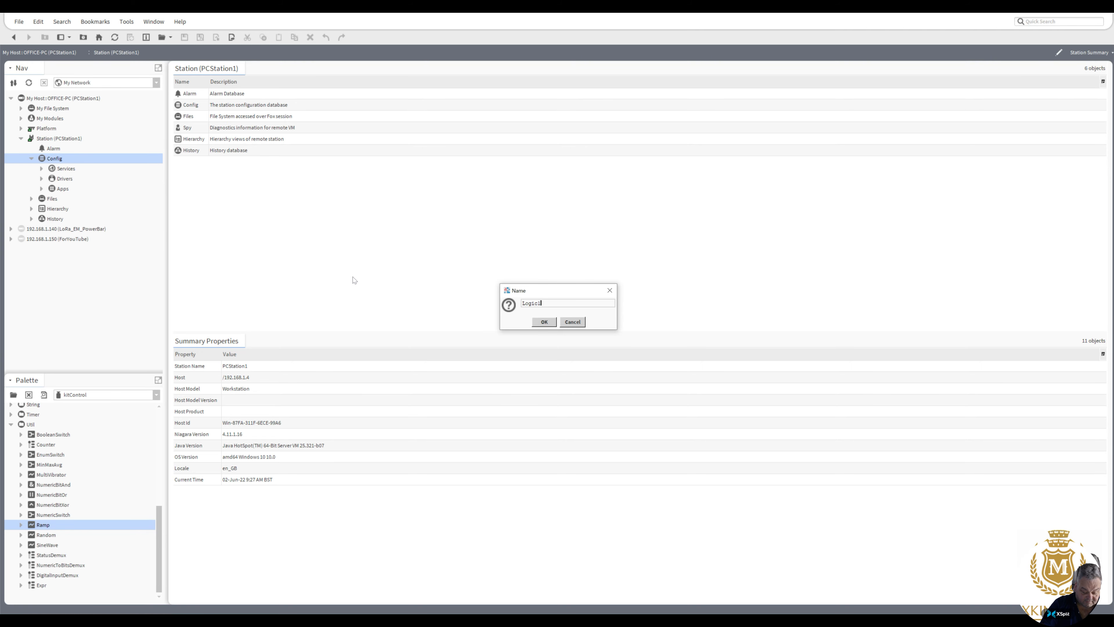
left_click(545, 322)
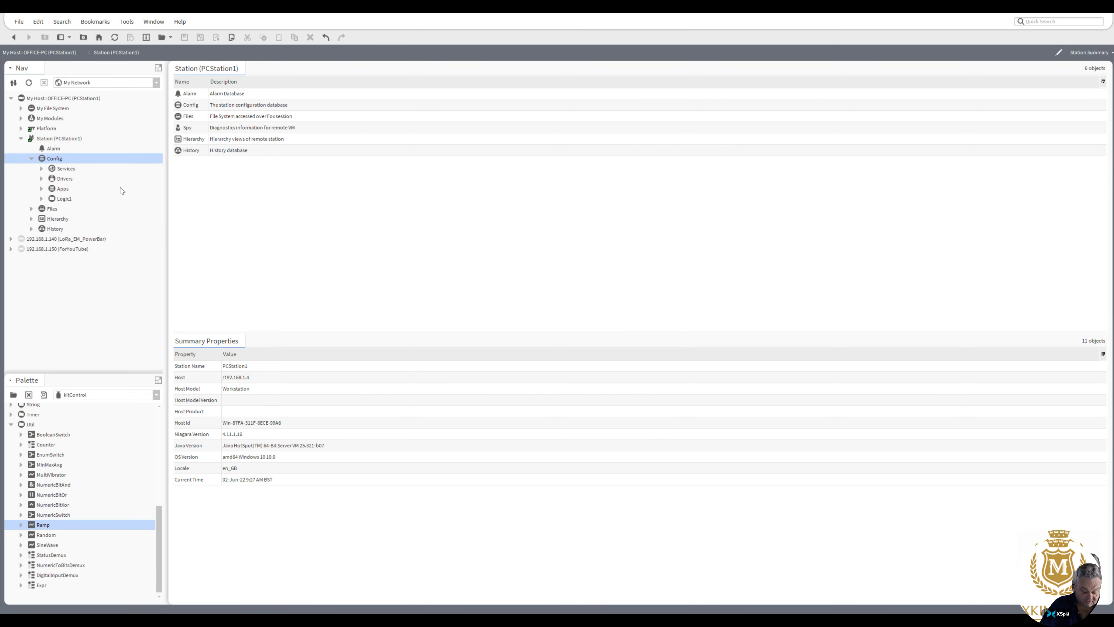
Step: Stop PCStation1 from the local platform's Application Director, confirming with Yes
left_click(21, 128)
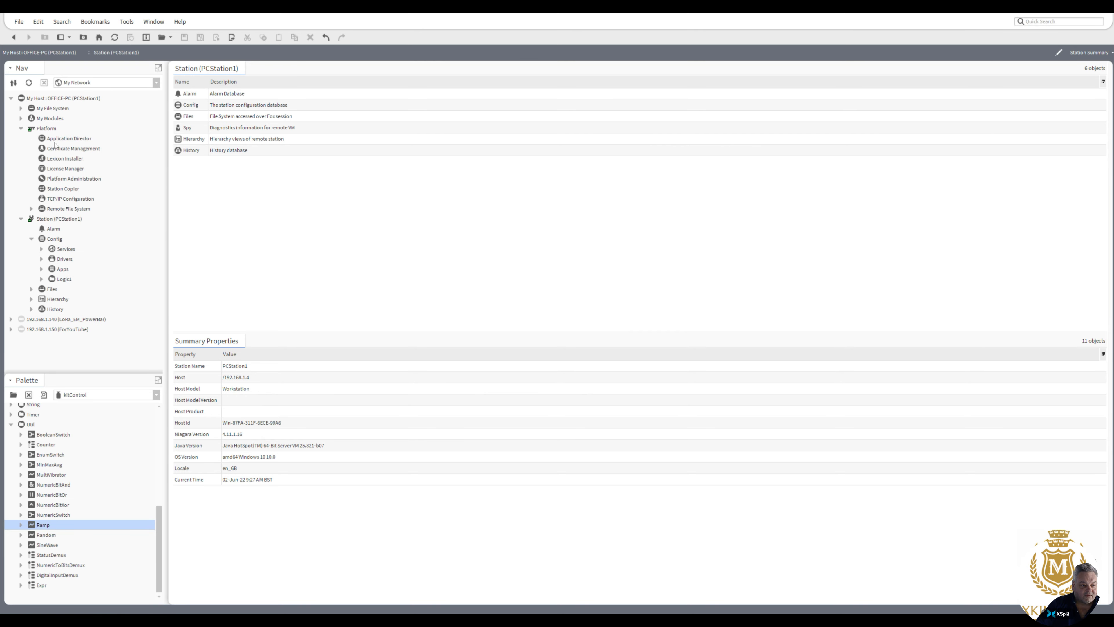
double_click(64, 139)
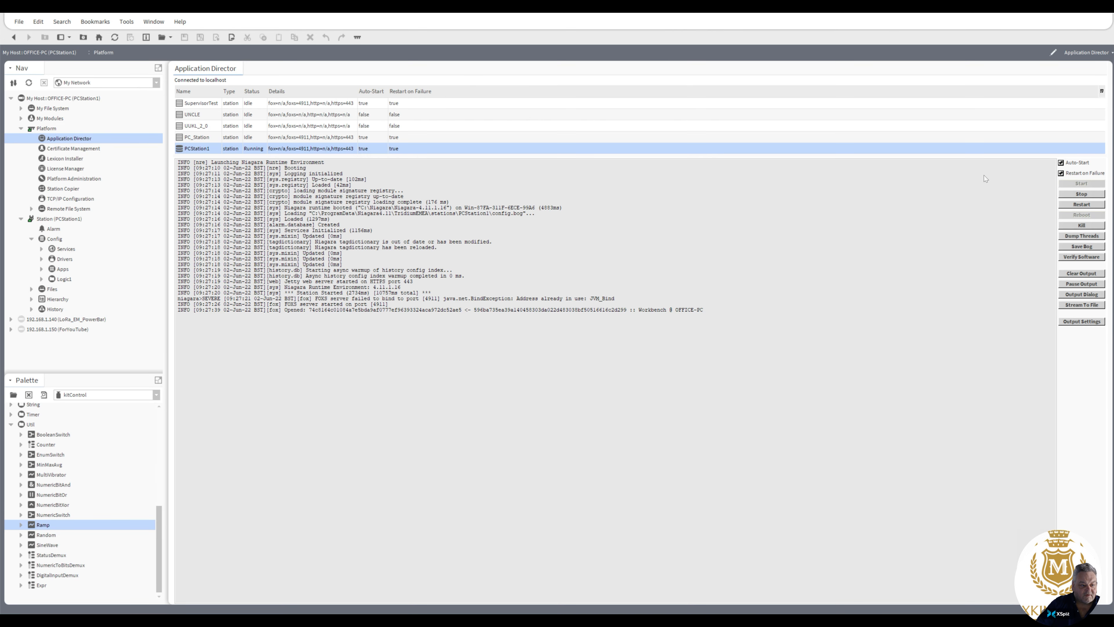
left_click(1081, 194)
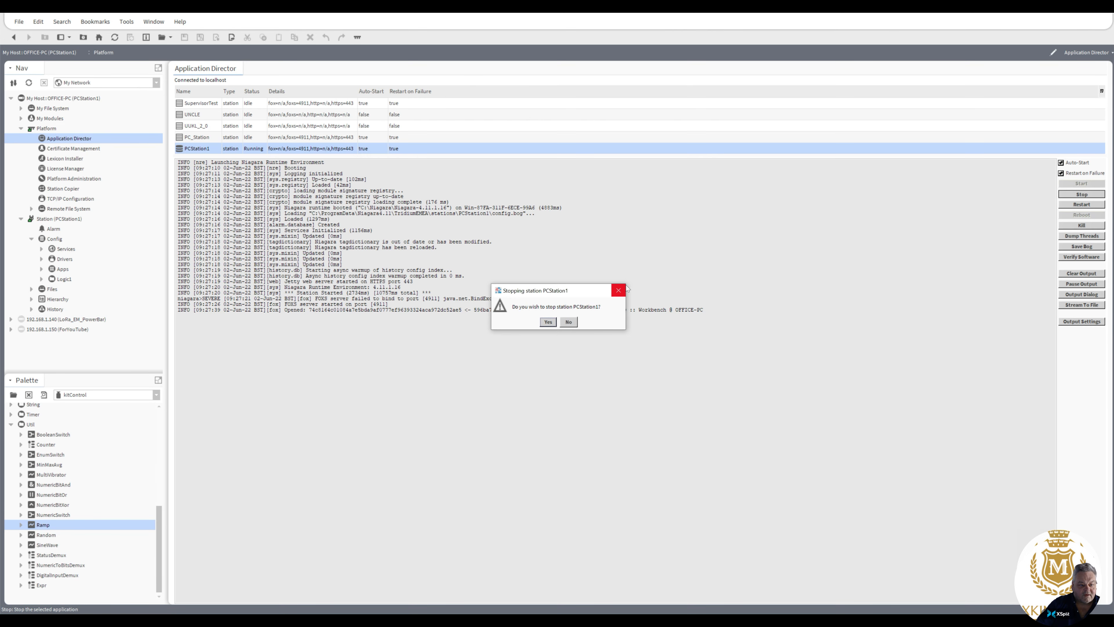
left_click(548, 322)
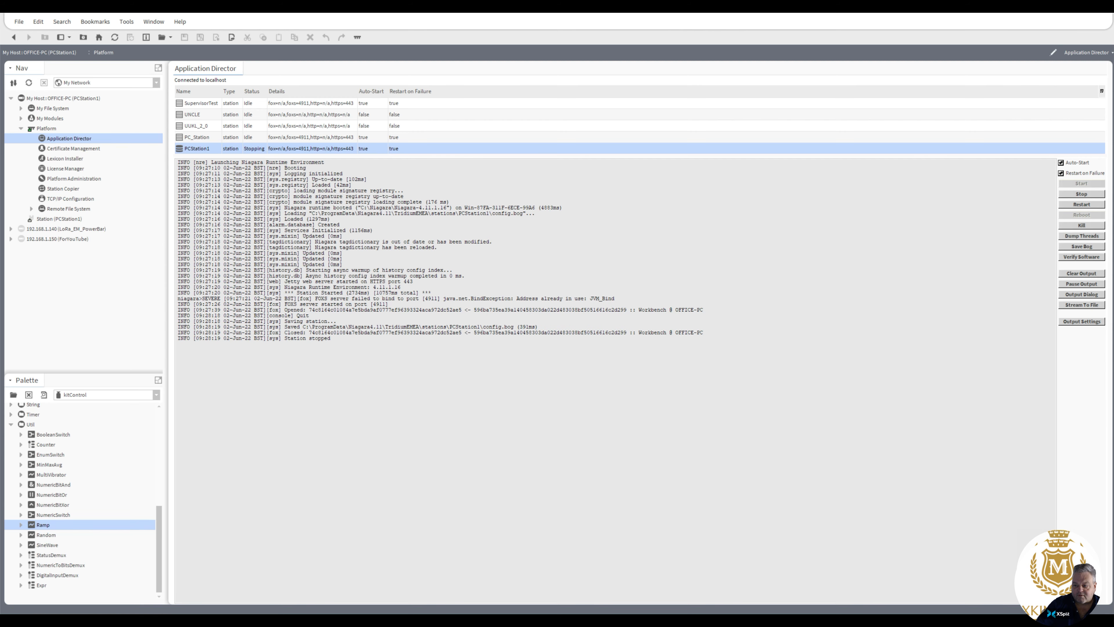
Step: Start PC_Station in the Application Director
left_click(198, 135)
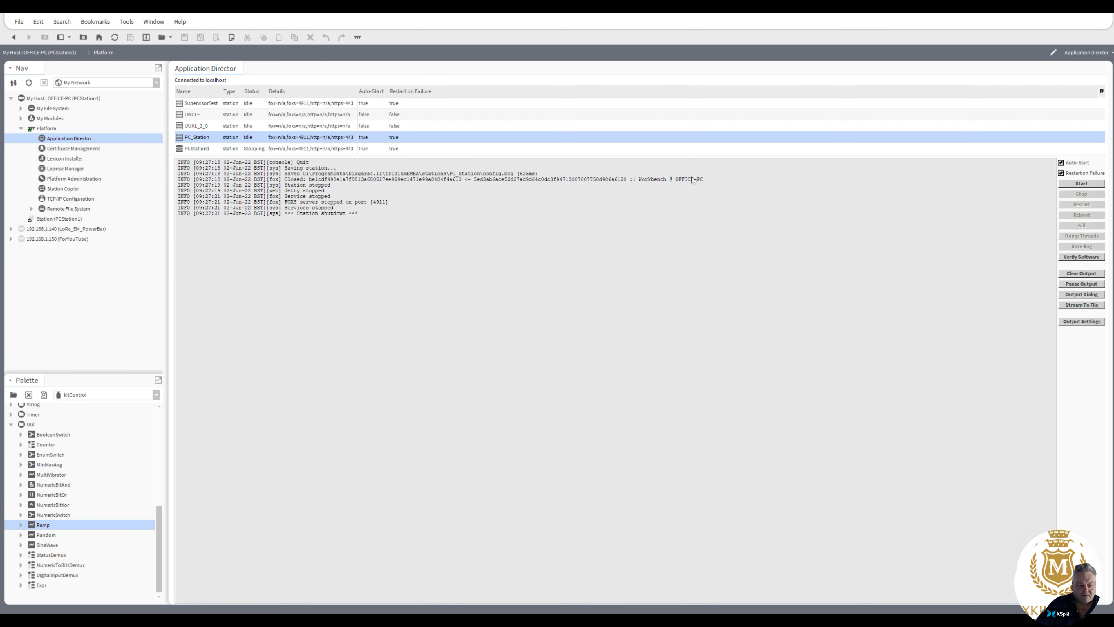
left_click(1081, 184)
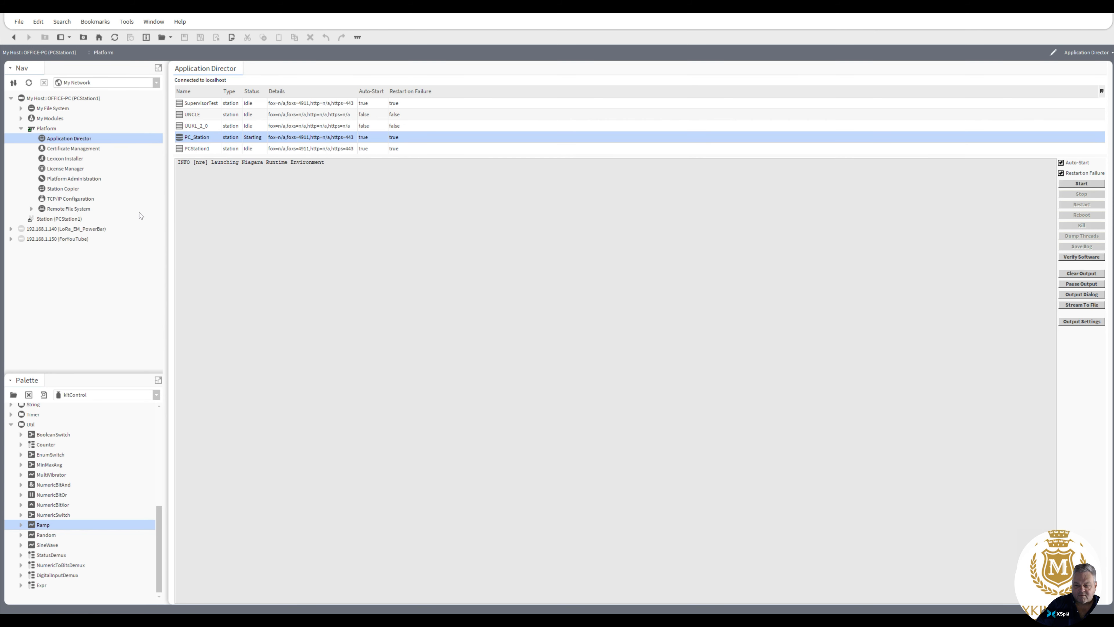
Step: Try to open the local host's station over a Station TLS Connection on port 4911
left_click(46, 98)
right_click(46, 98)
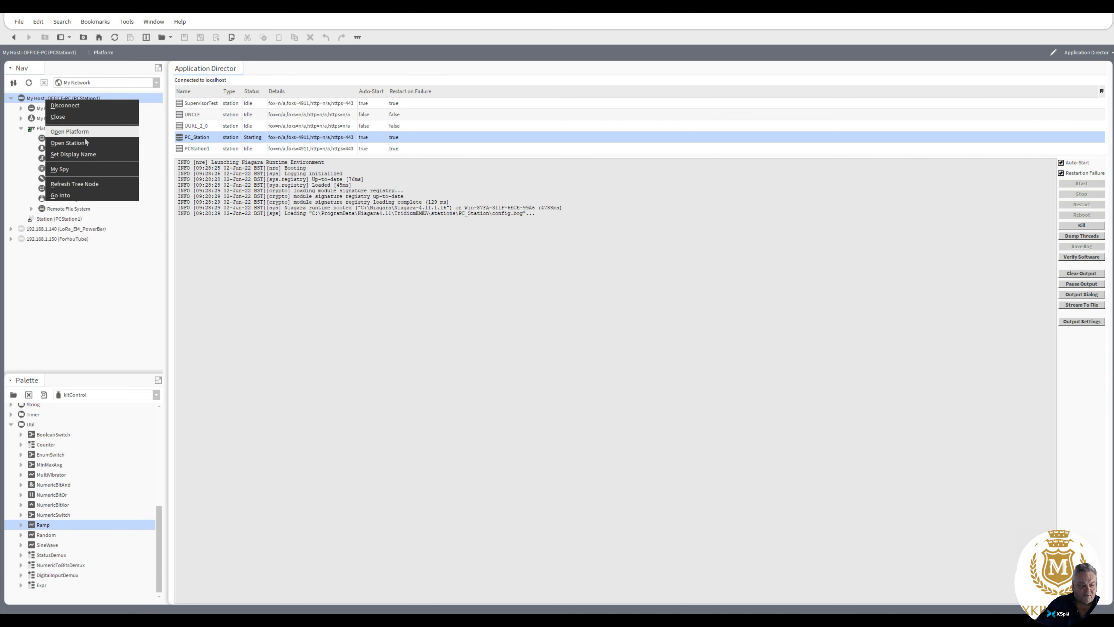
left_click(71, 143)
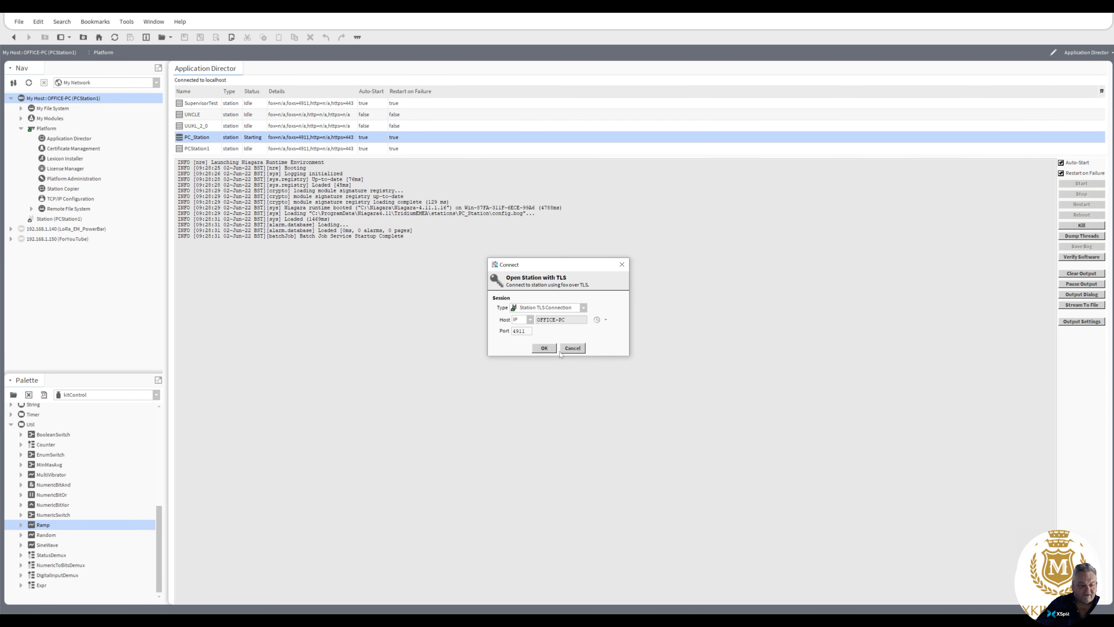
left_click(544, 347)
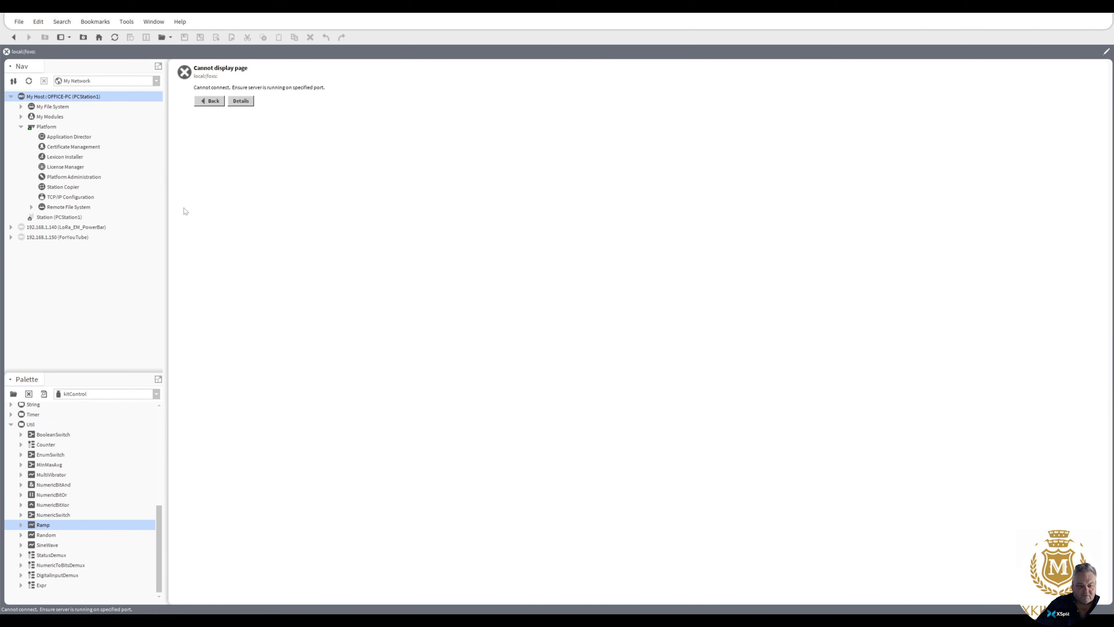
Step: Connect to PC_Station on the local host over TLS on port 4911, logging on with the remembered credentials
right_click(52, 98)
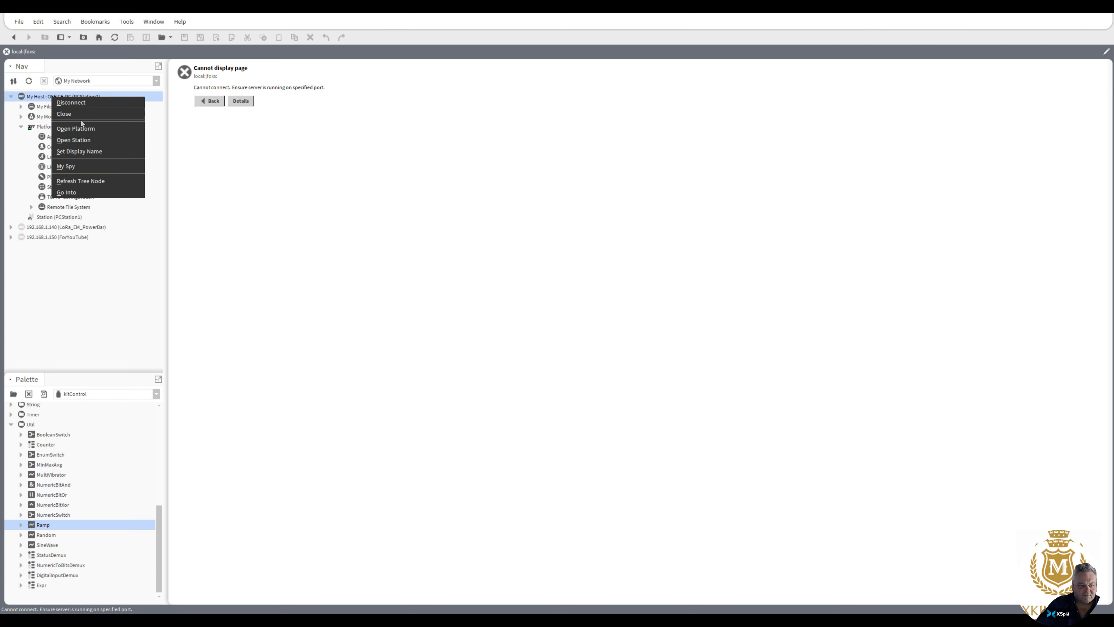
left_click(74, 140)
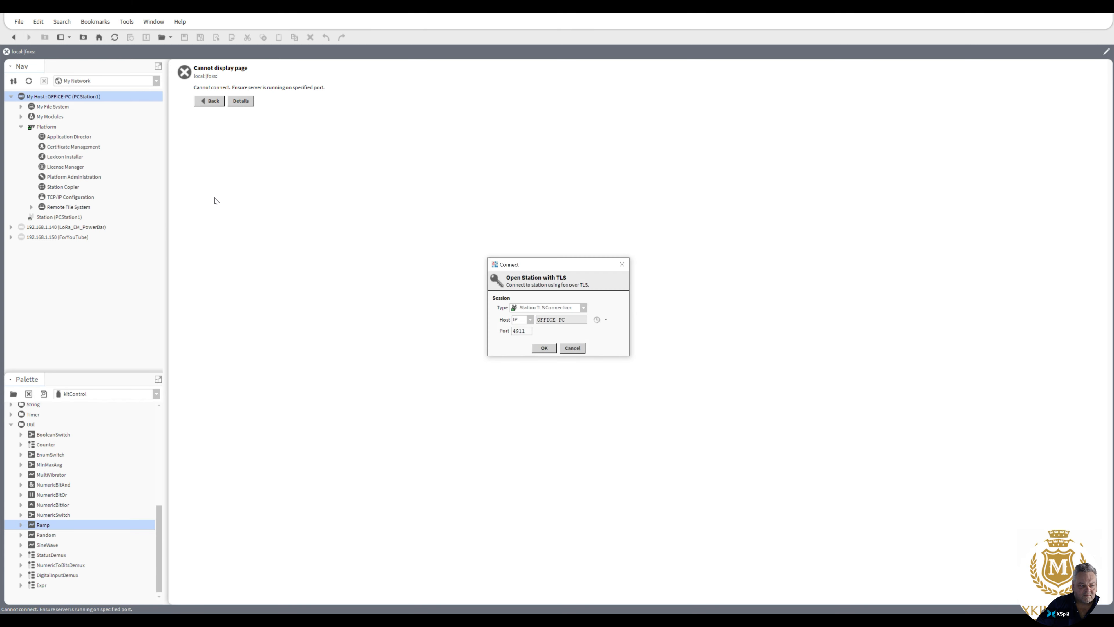
left_click(543, 347)
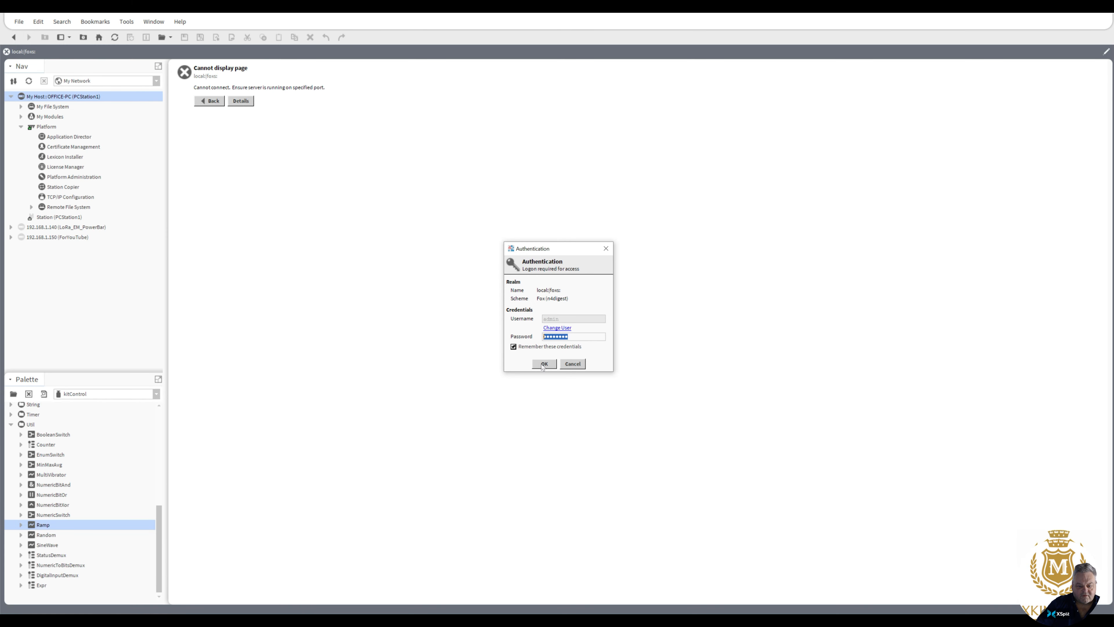
left_click(544, 364)
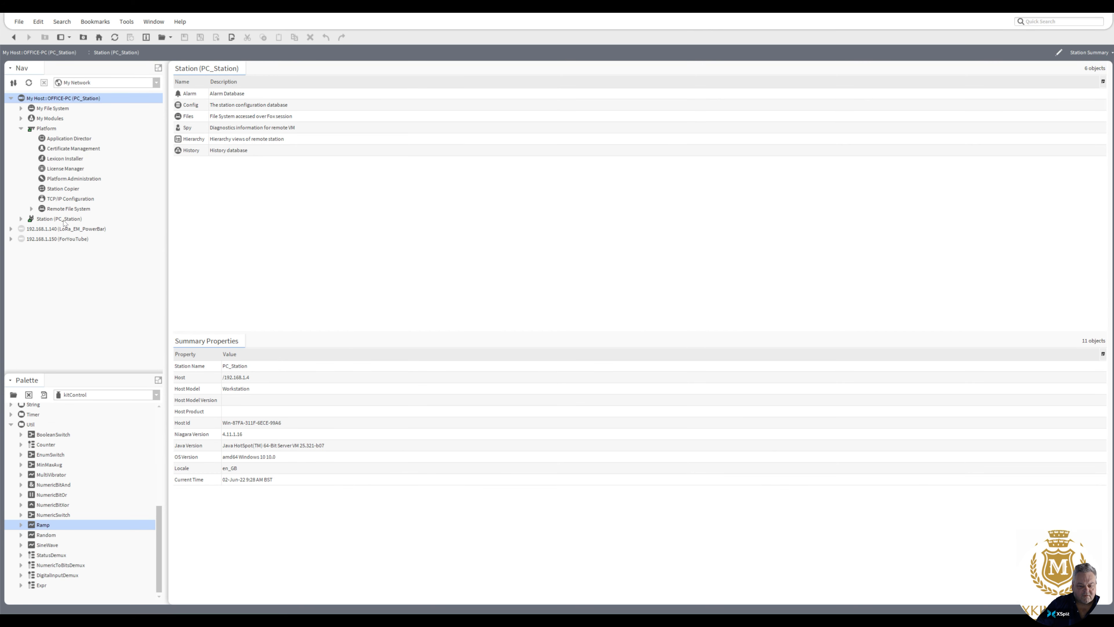
Step: Show the Logic folder under PC_Station's Config in the AX Wire Sheet view
left_click(64, 221)
left_click(22, 219)
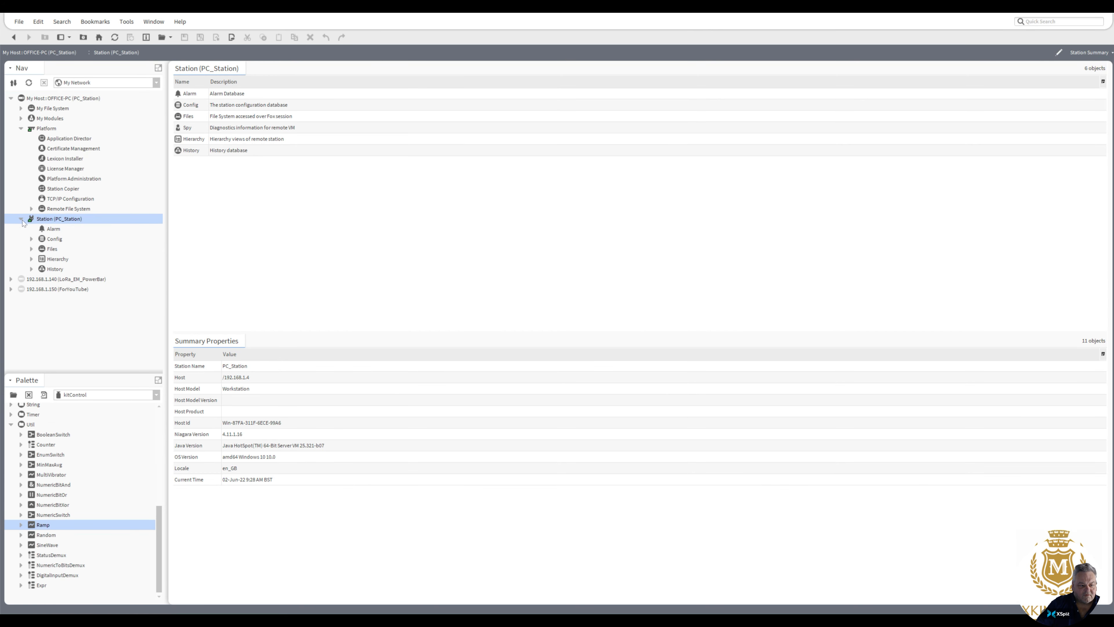
left_click(31, 239)
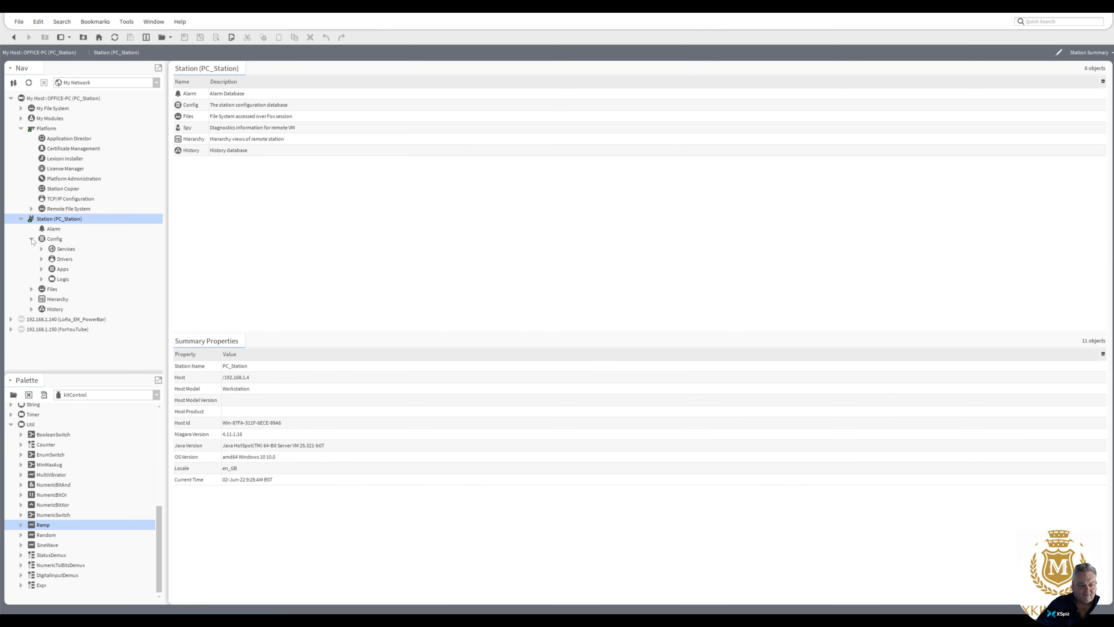
double_click(64, 280)
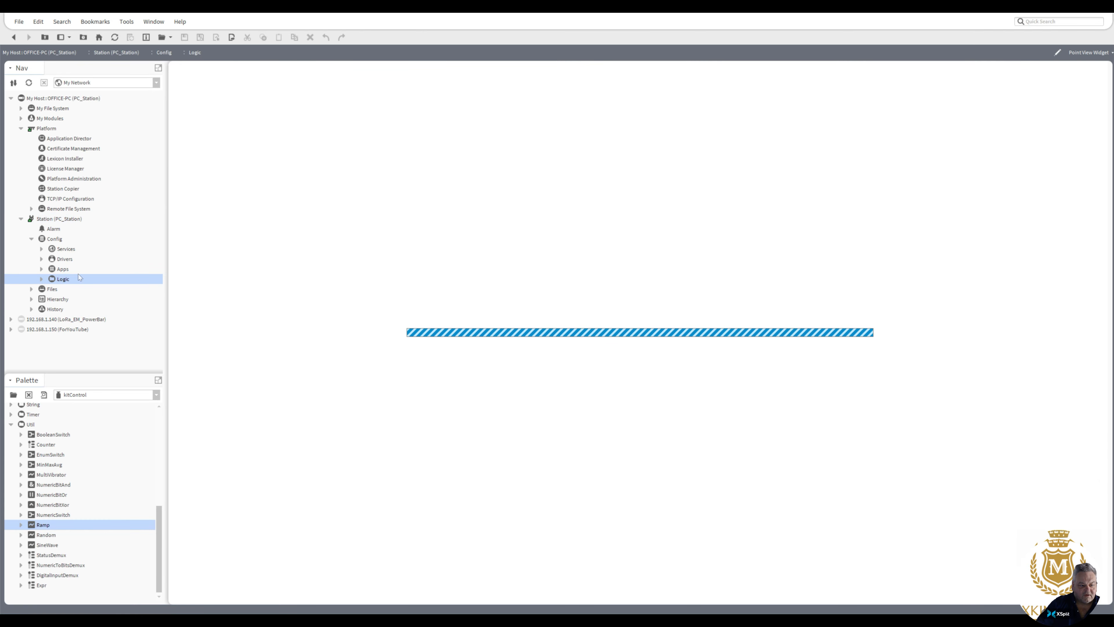
right_click(68, 280)
mouse_move(113, 281)
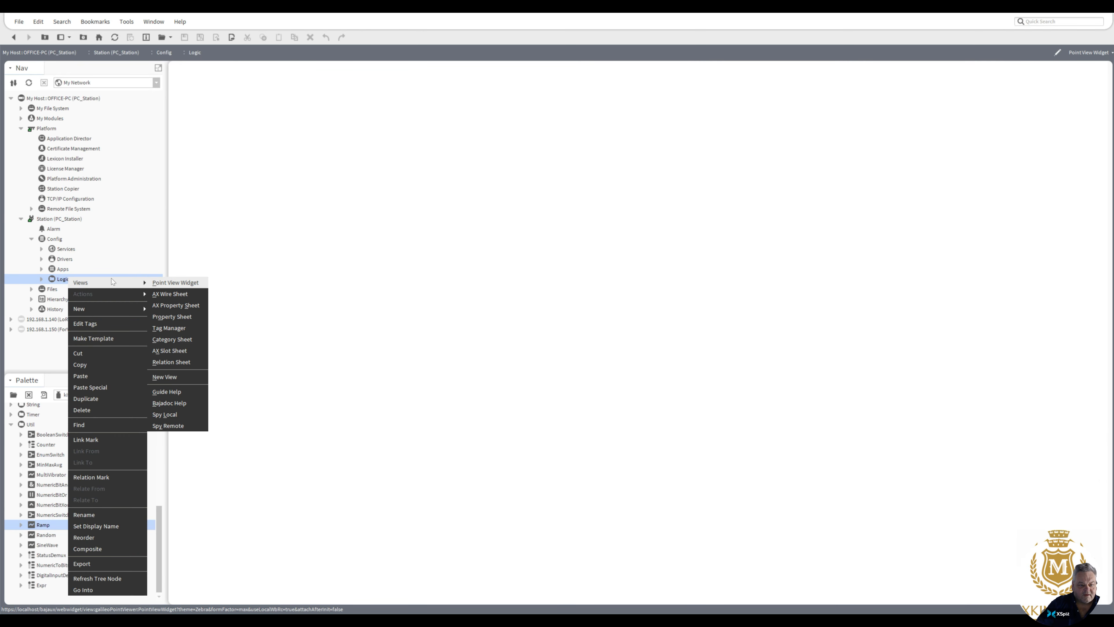
left_click(169, 294)
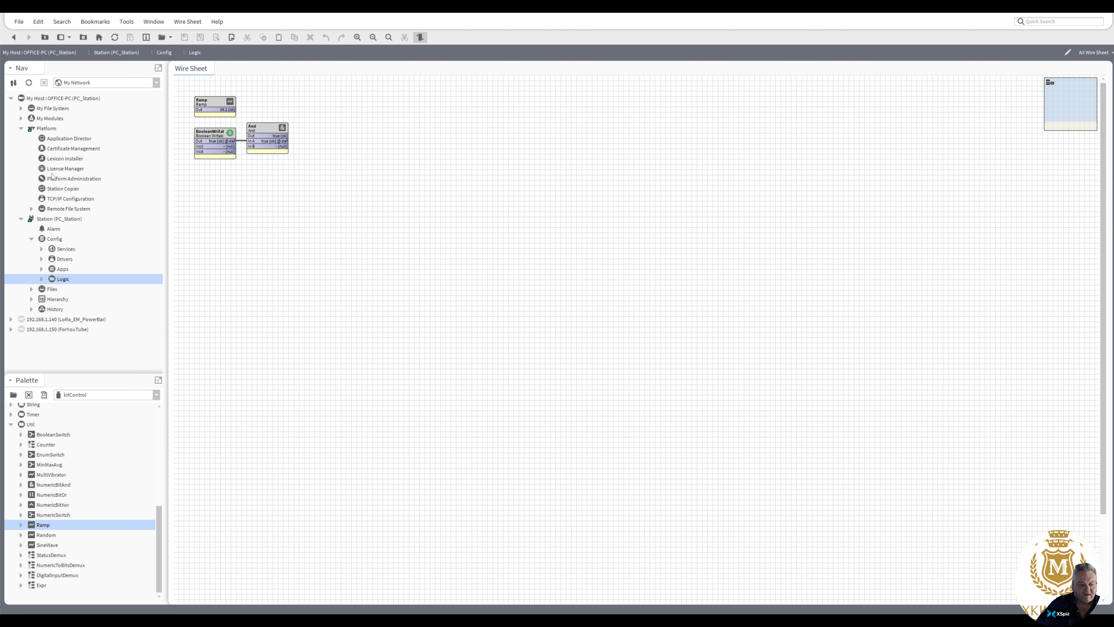
Step: Review the stations on this computer and on localhost in Station Copier, selecting MAC36_N4_11_template, SupervisorTest and UNCLE in turn
double_click(66, 191)
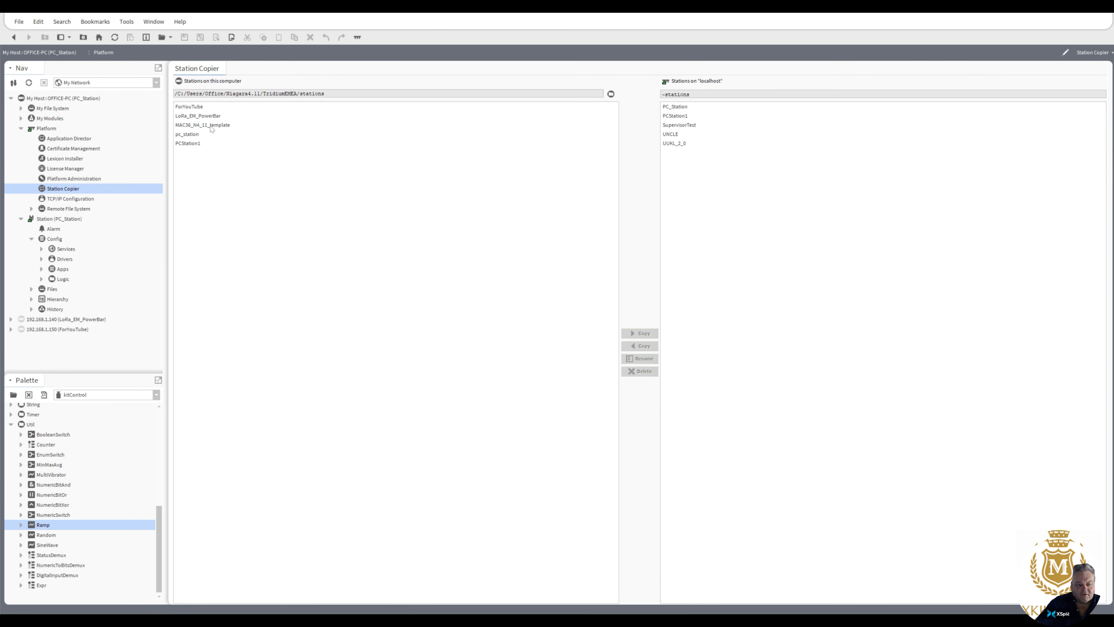
left_click(211, 127)
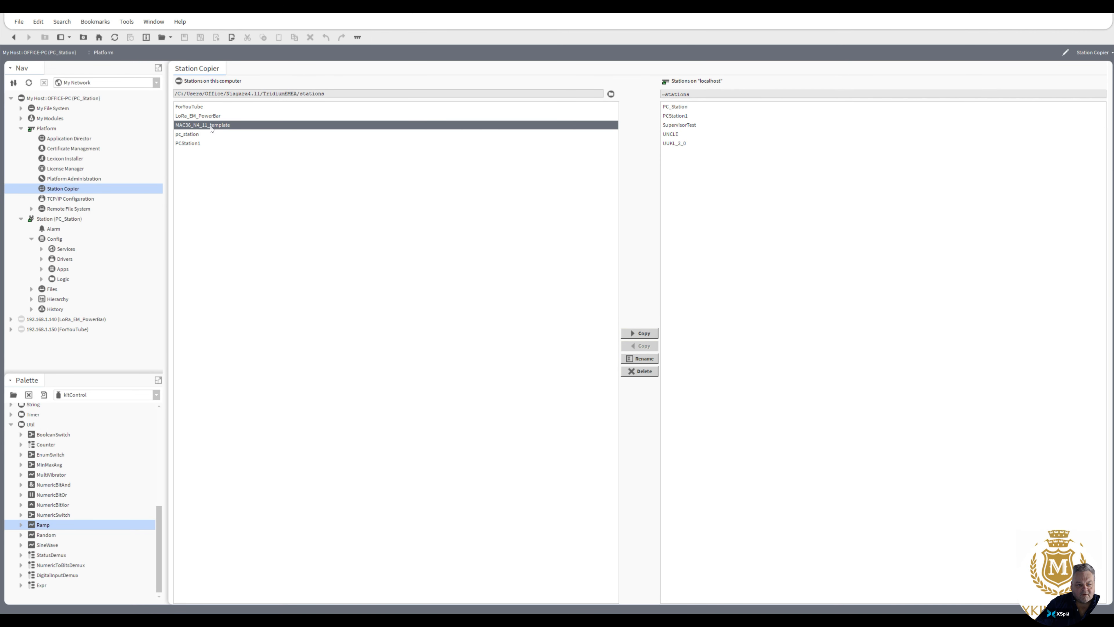
left_click(680, 127)
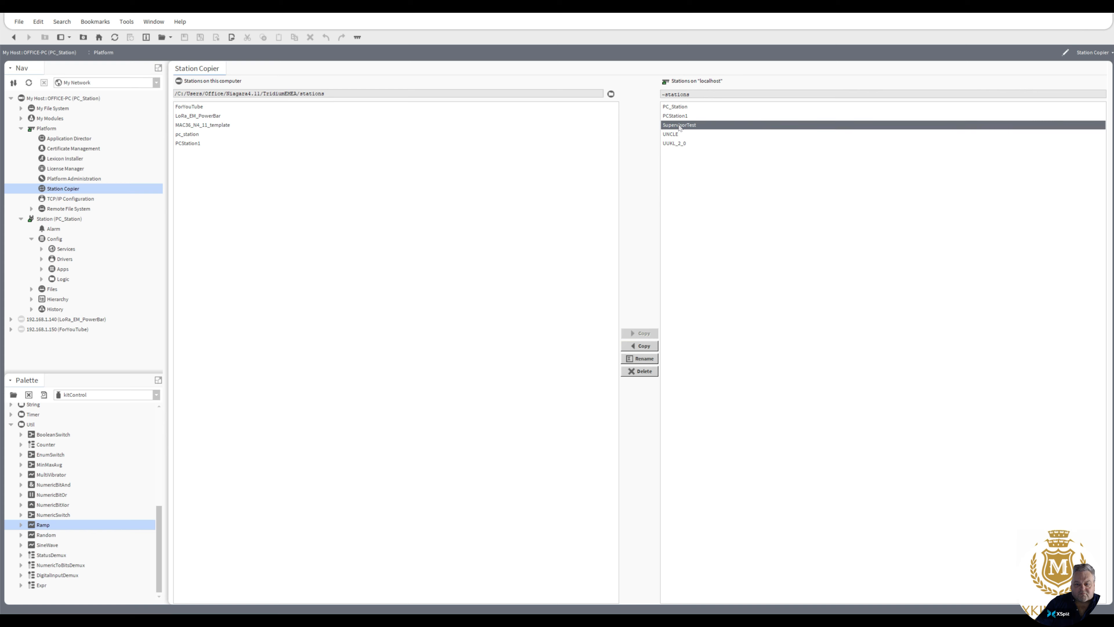
left_click(674, 134)
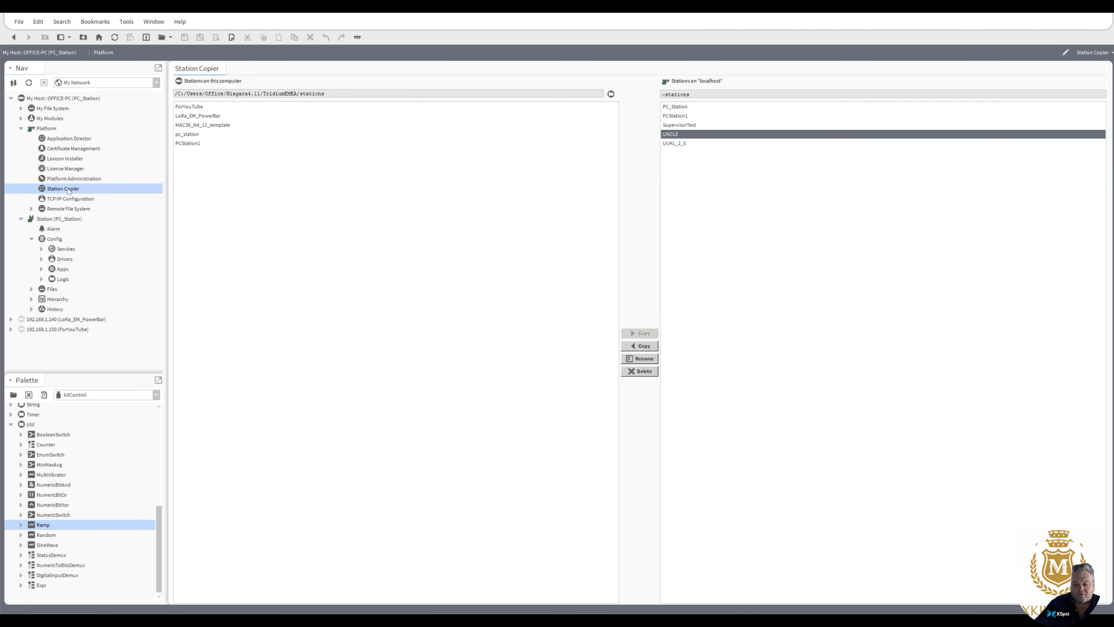
Step: Stop PC_Station in the Application Director, confirming with Yes, and start the UNCLE station
double_click(69, 138)
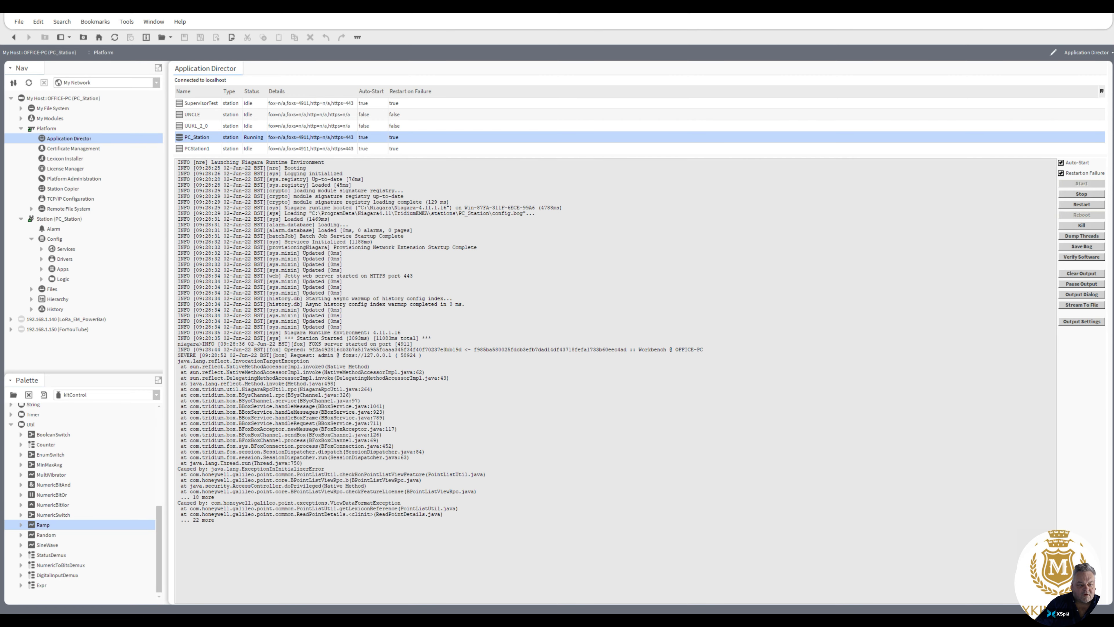
left_click(1082, 194)
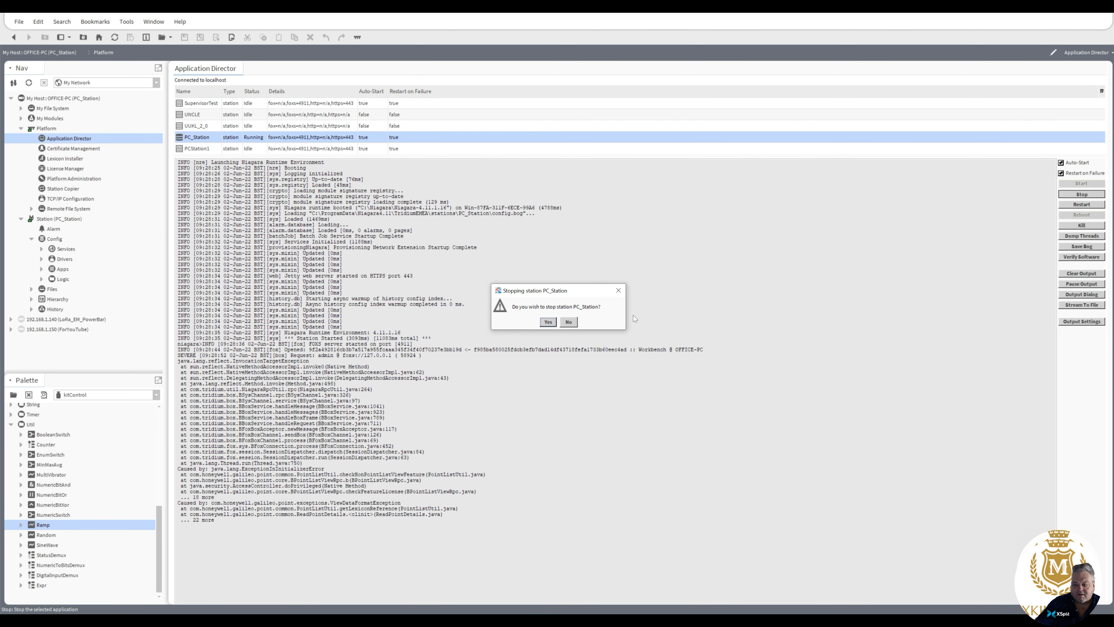
left_click(548, 323)
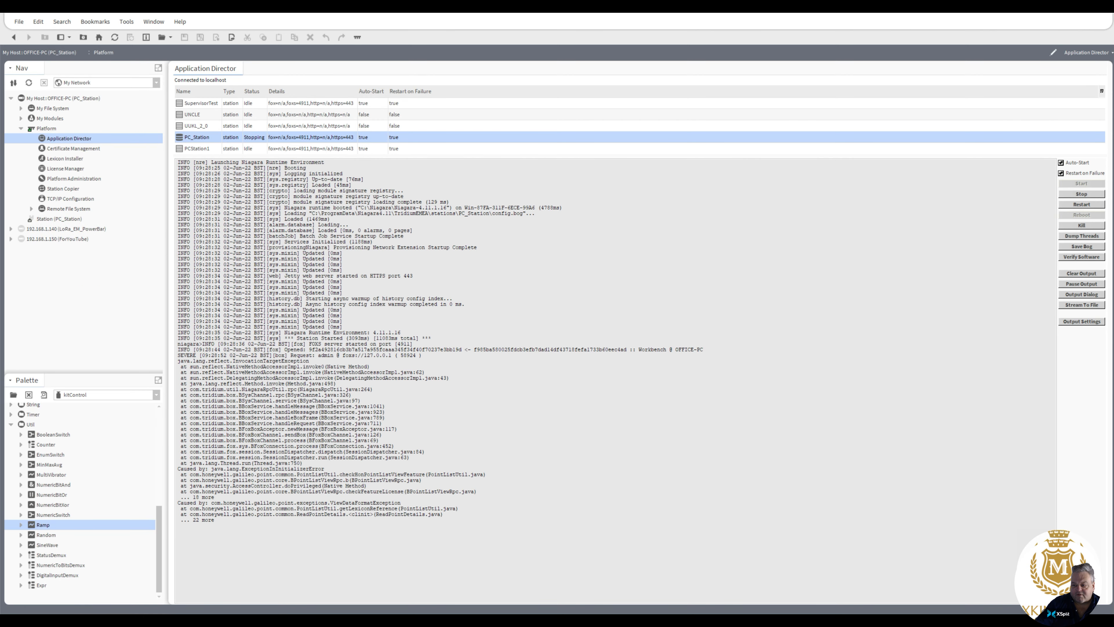
left_click(202, 115)
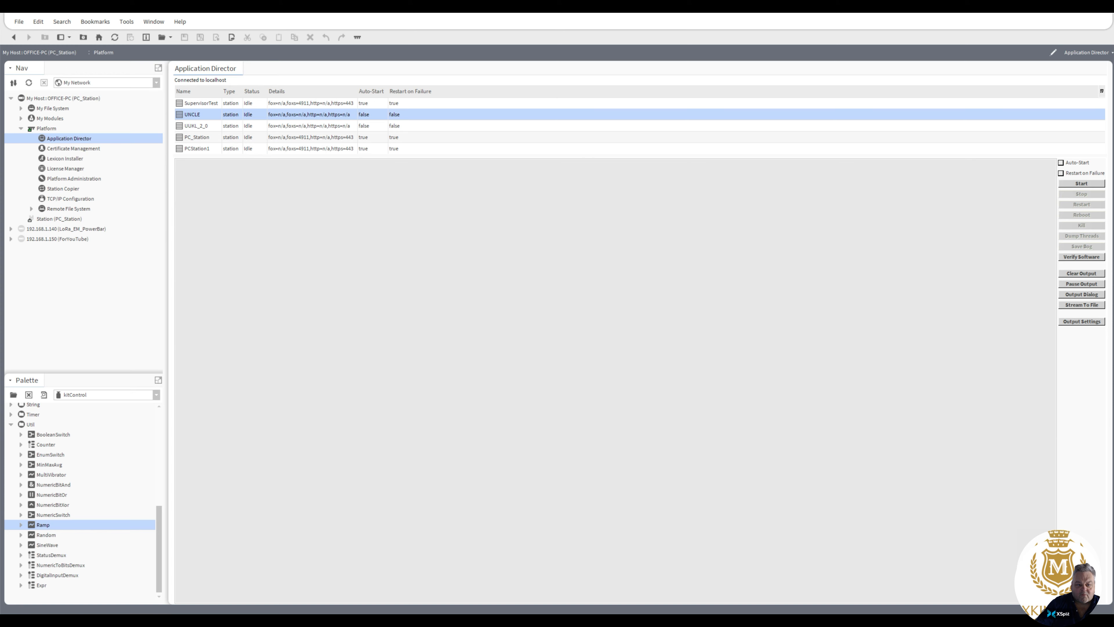
left_click(1079, 184)
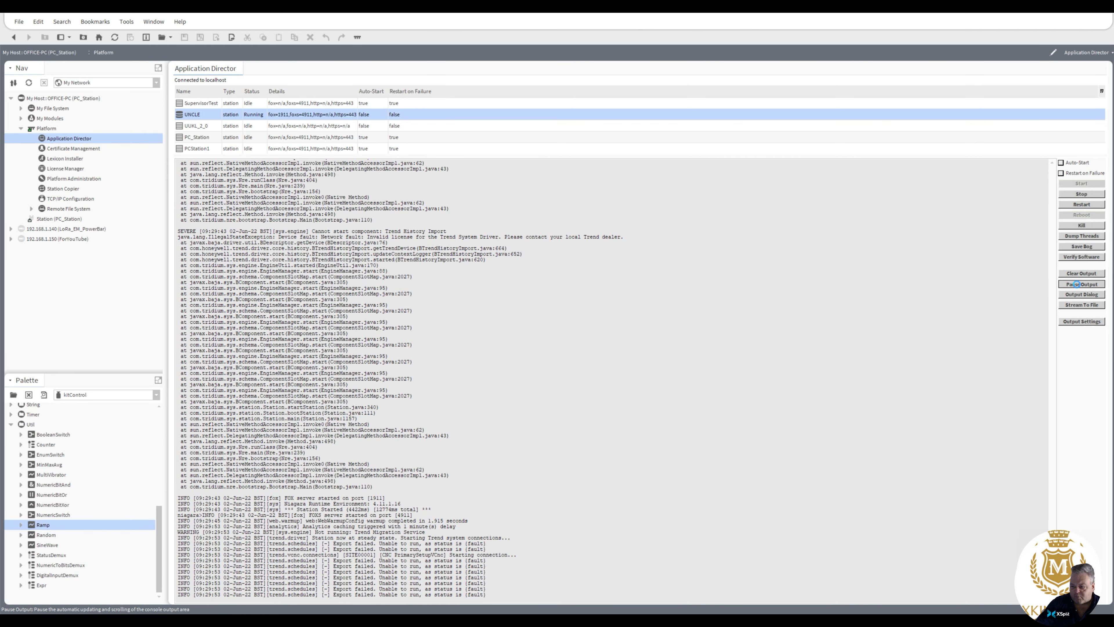
Step: Pause UNCLE's console output and examine its startup errors, highlighting the component name Trend History Import
left_click(1077, 284)
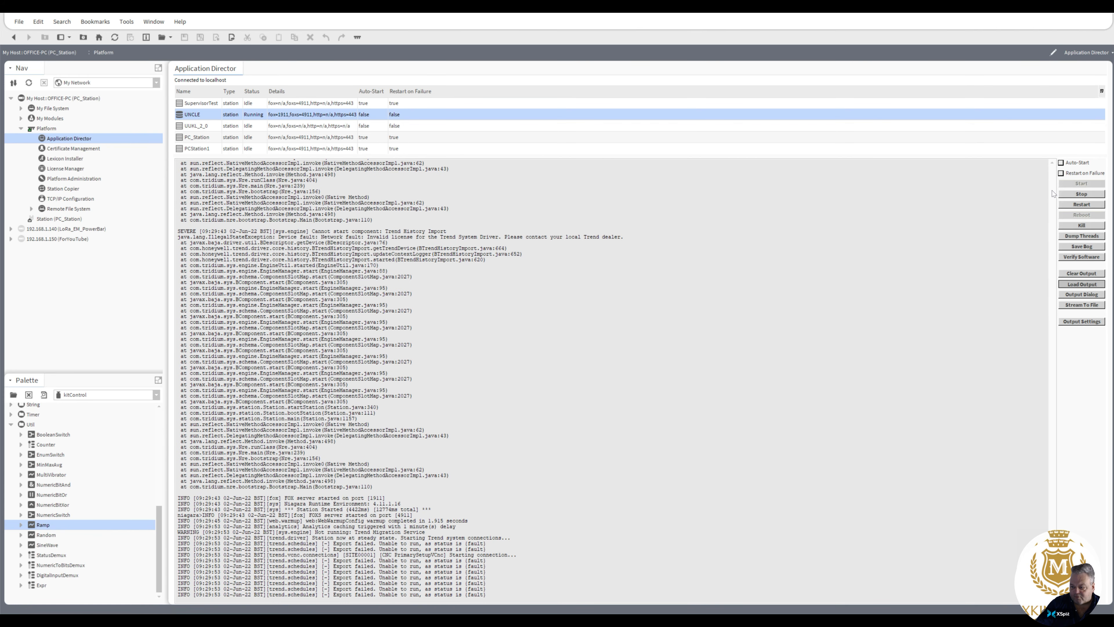
scroll(1053, 193, "up", 15)
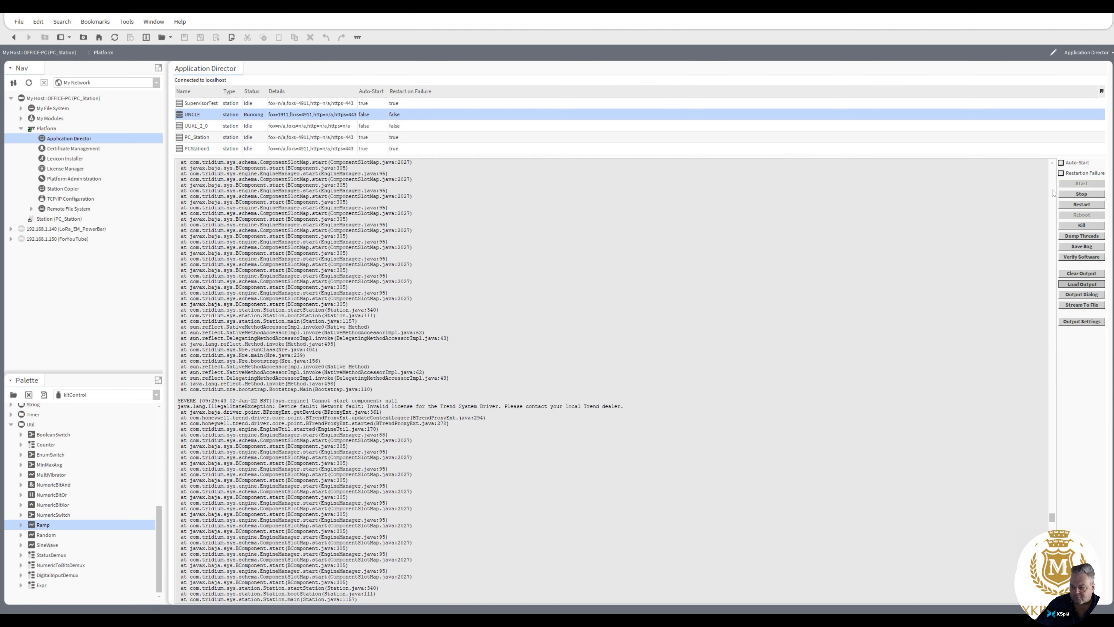
scroll(1053, 193, "up", 15)
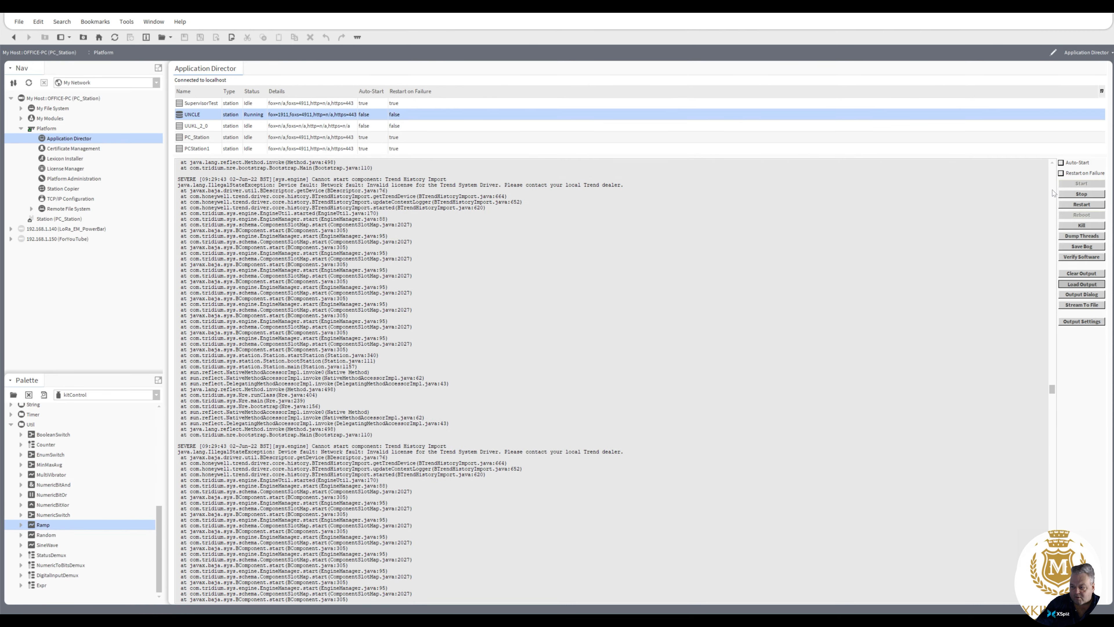
scroll(1052, 193, "up", 10)
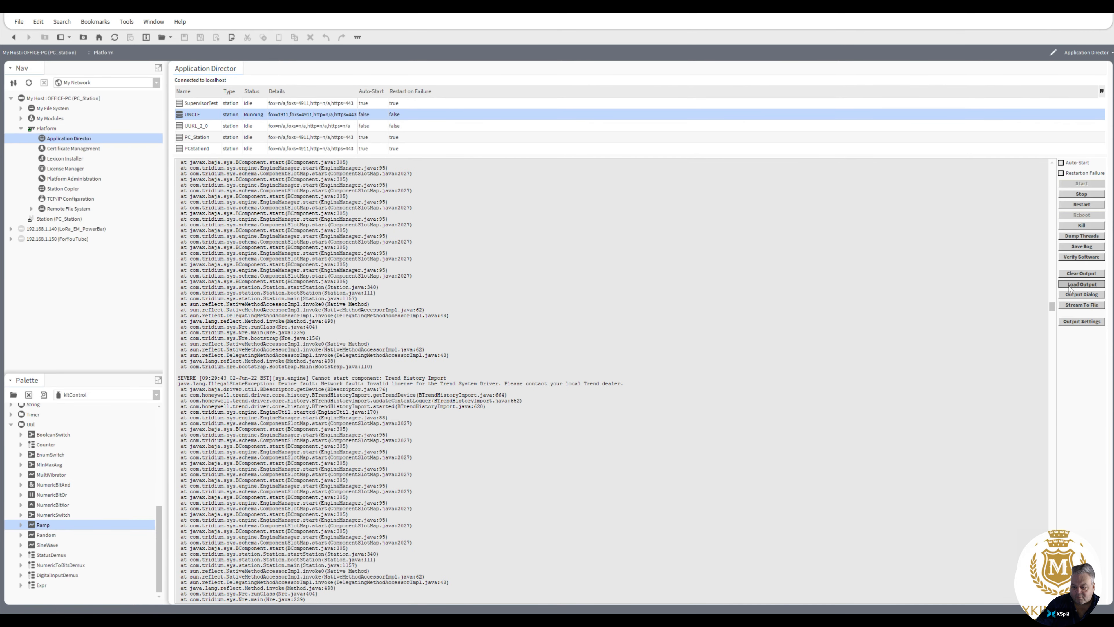
left_click_drag(1052, 306, 1052, 171)
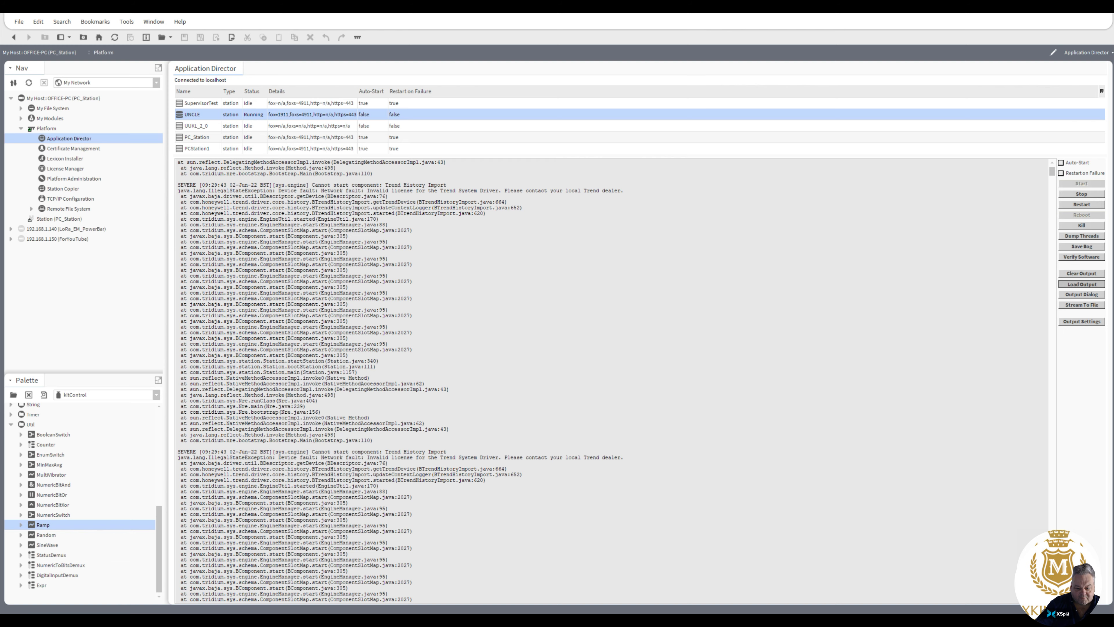
scroll(372, 457, "down", 17)
left_click_drag(323, 457, 624, 434)
left_click(437, 446)
left_click(624, 434)
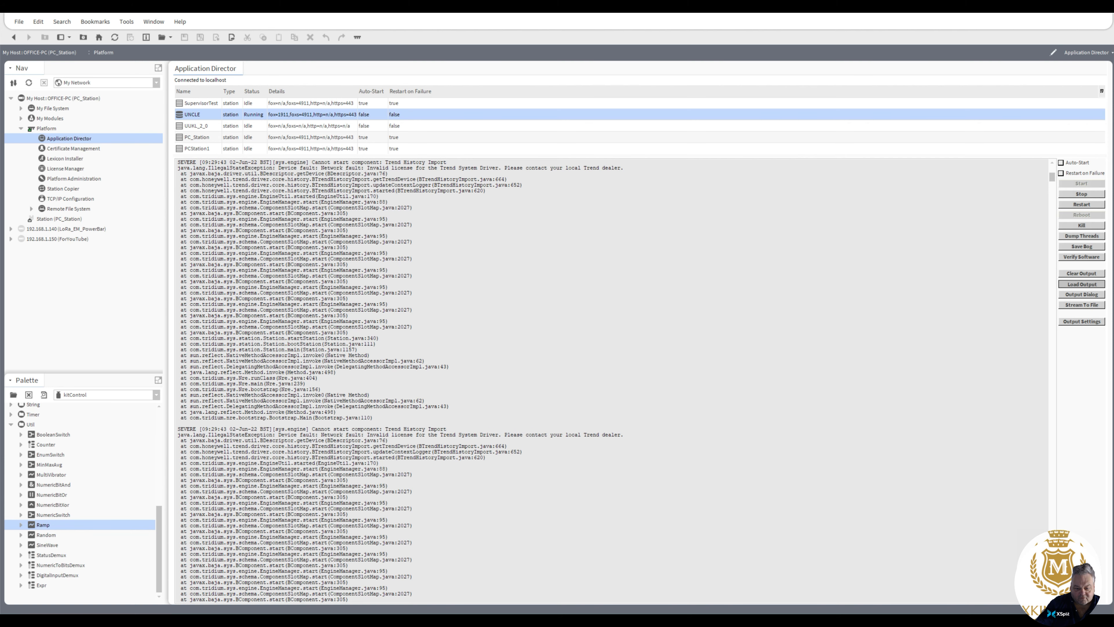
left_click_drag(386, 429, 447, 429)
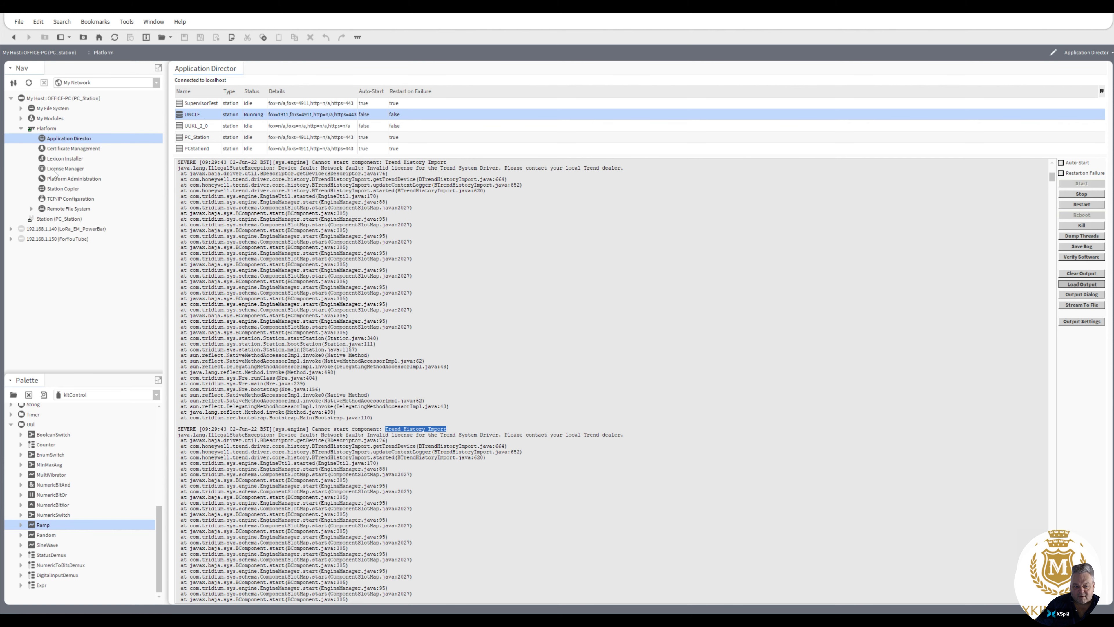
Step: Open a Station TLS Connection to the OFFICE-PC host on port 4911
left_click(46, 129)
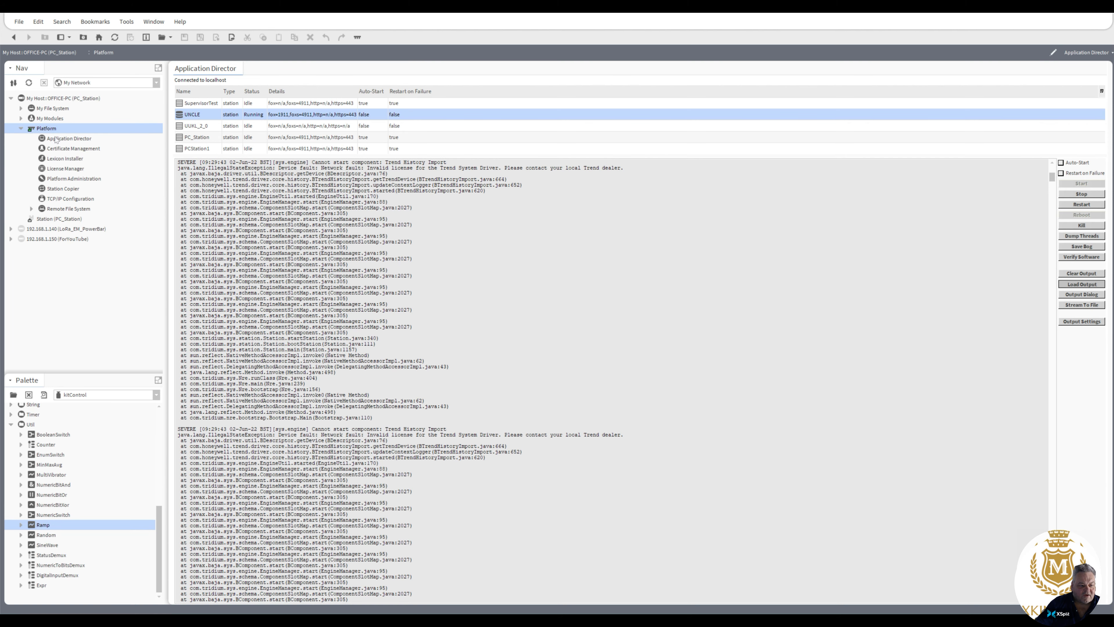
left_click(53, 100)
right_click(53, 101)
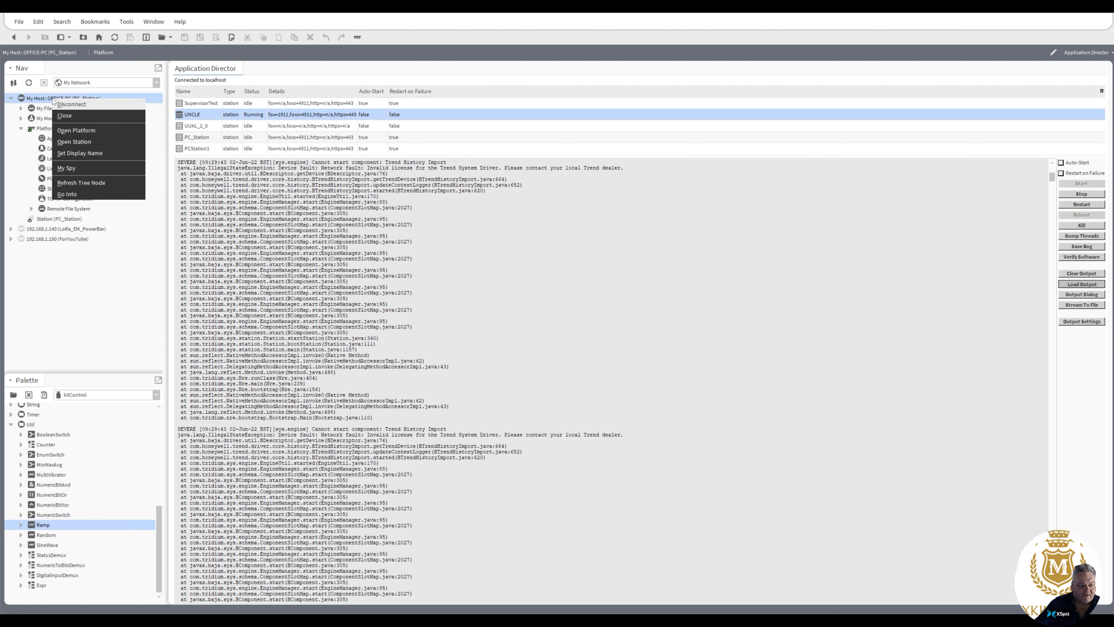
left_click(81, 148)
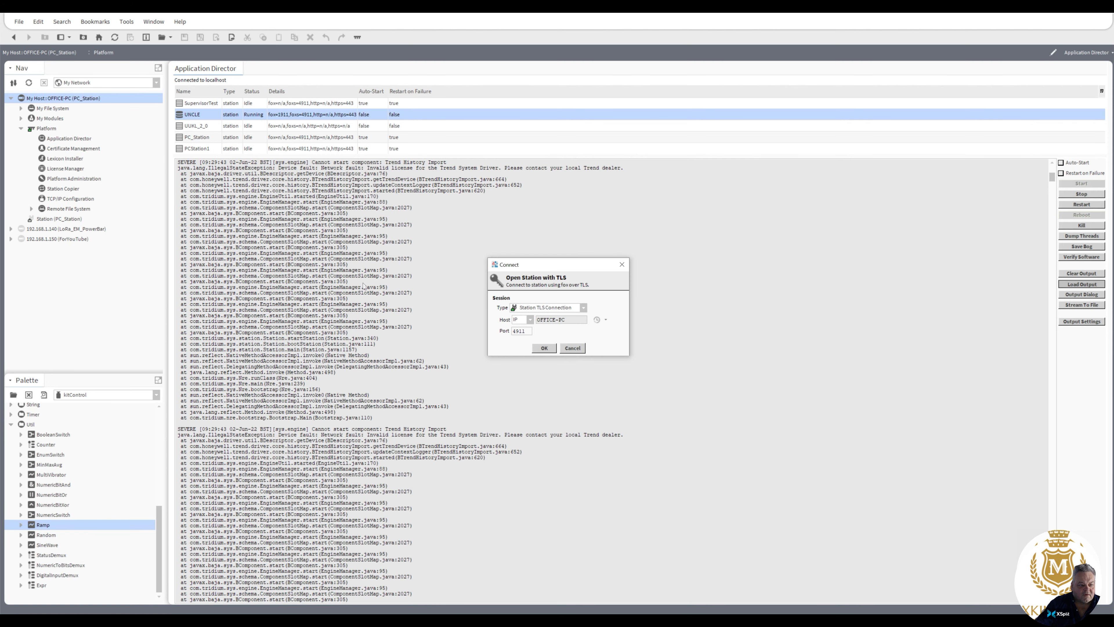
left_click(544, 348)
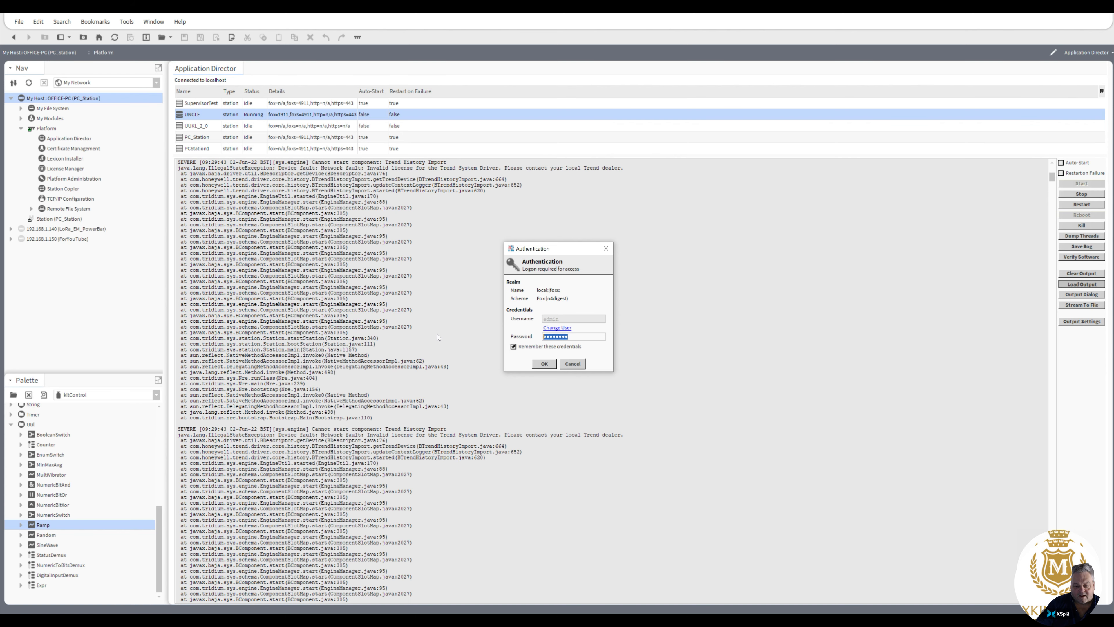
Step: Try to log in to the station with the remembered user by entering the account password
type("********")
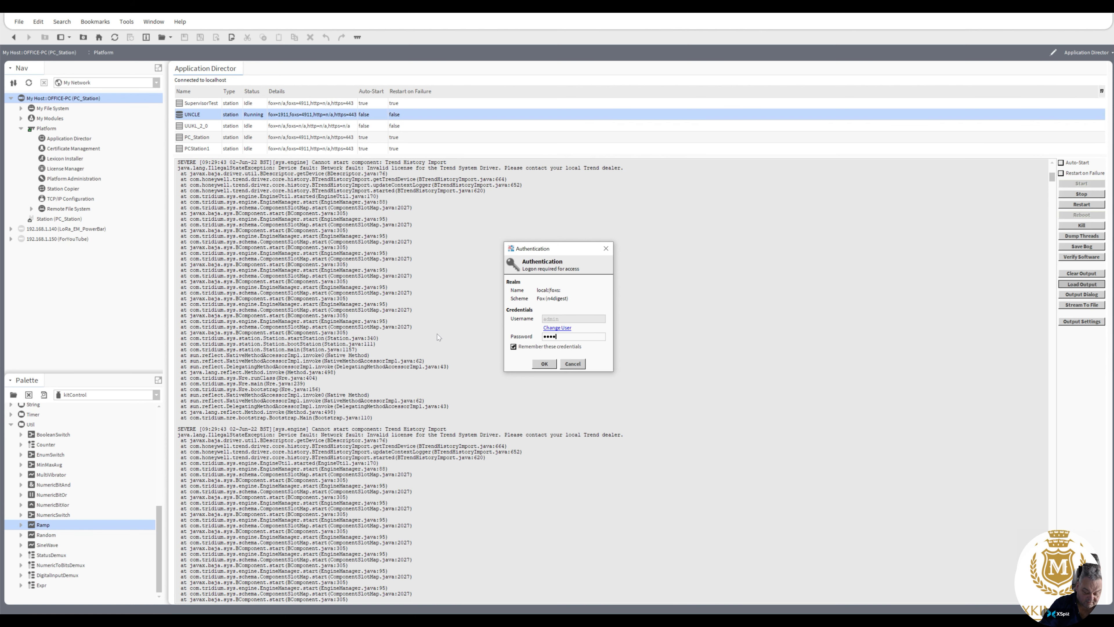
type("***")
left_click(544, 363)
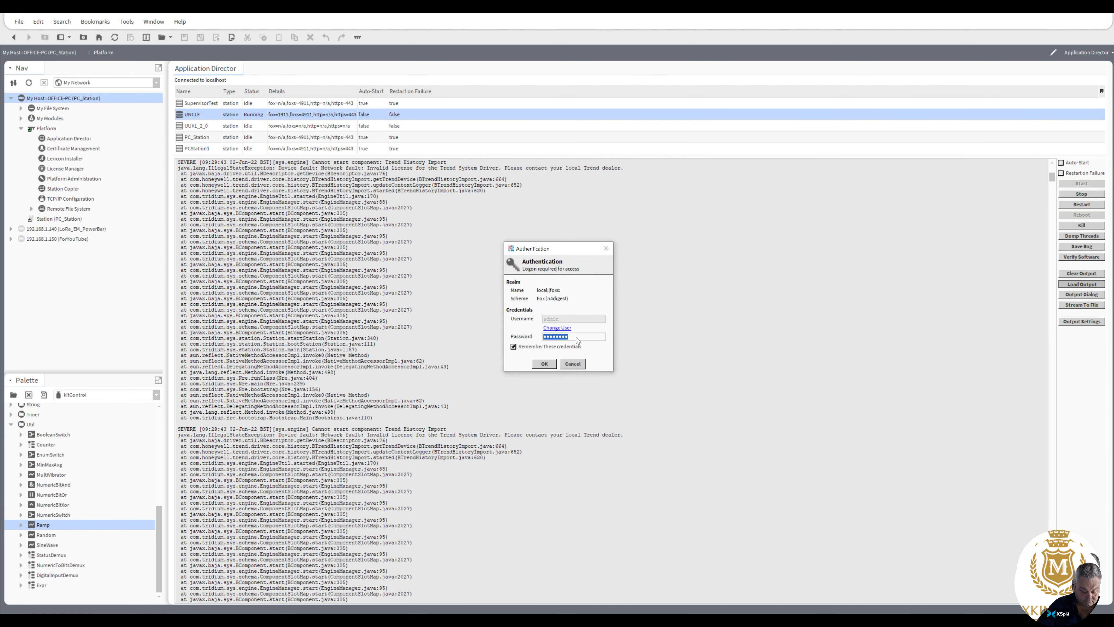
type("****")
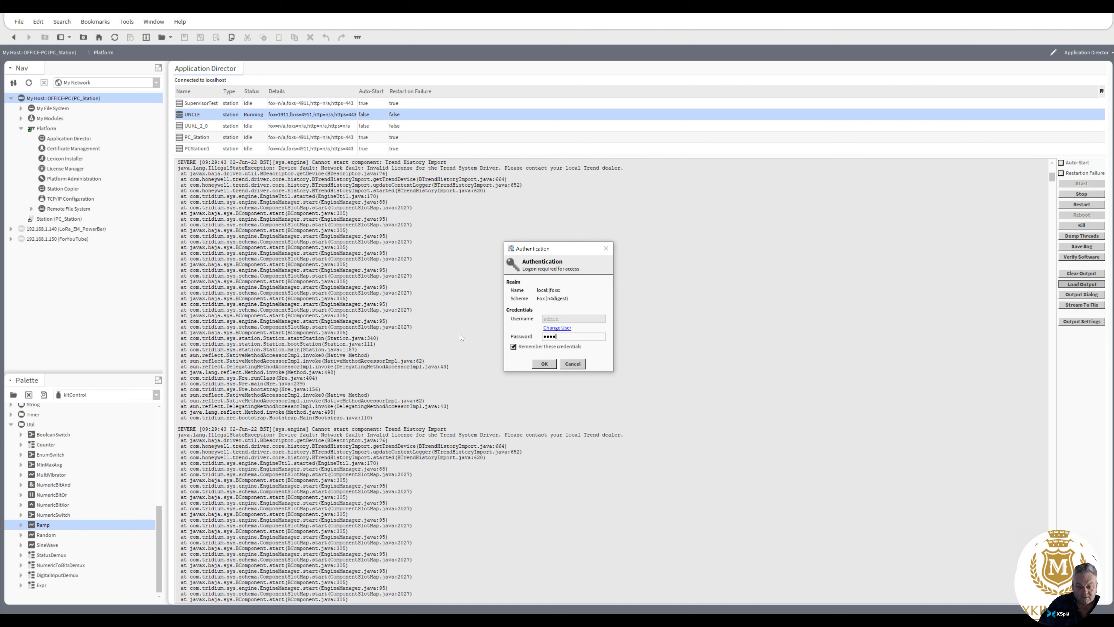
type("*******")
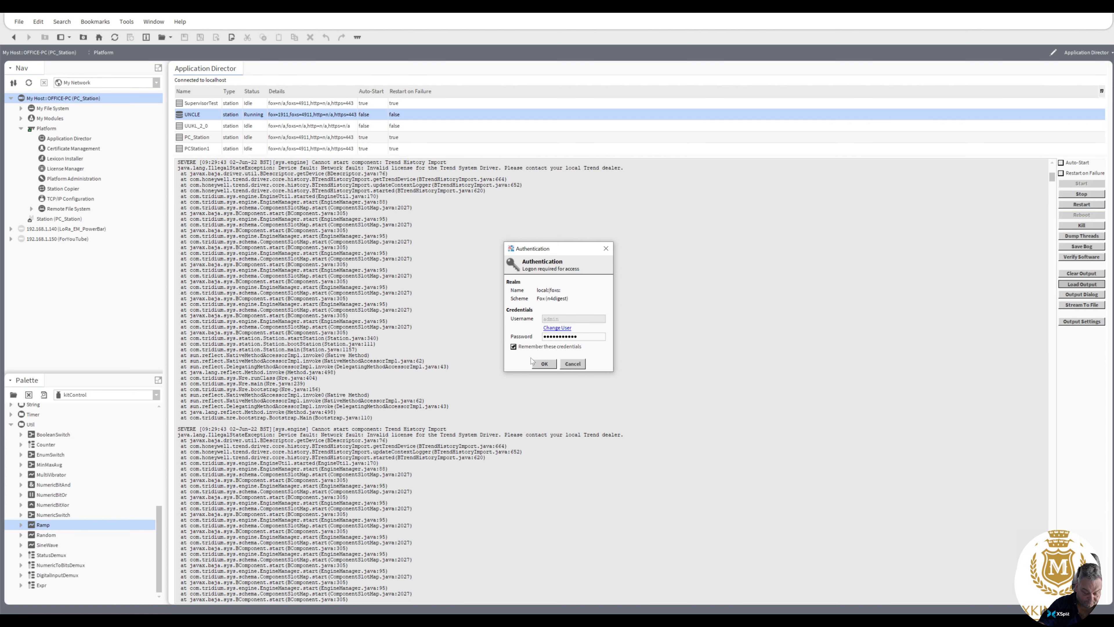
left_click(535, 363)
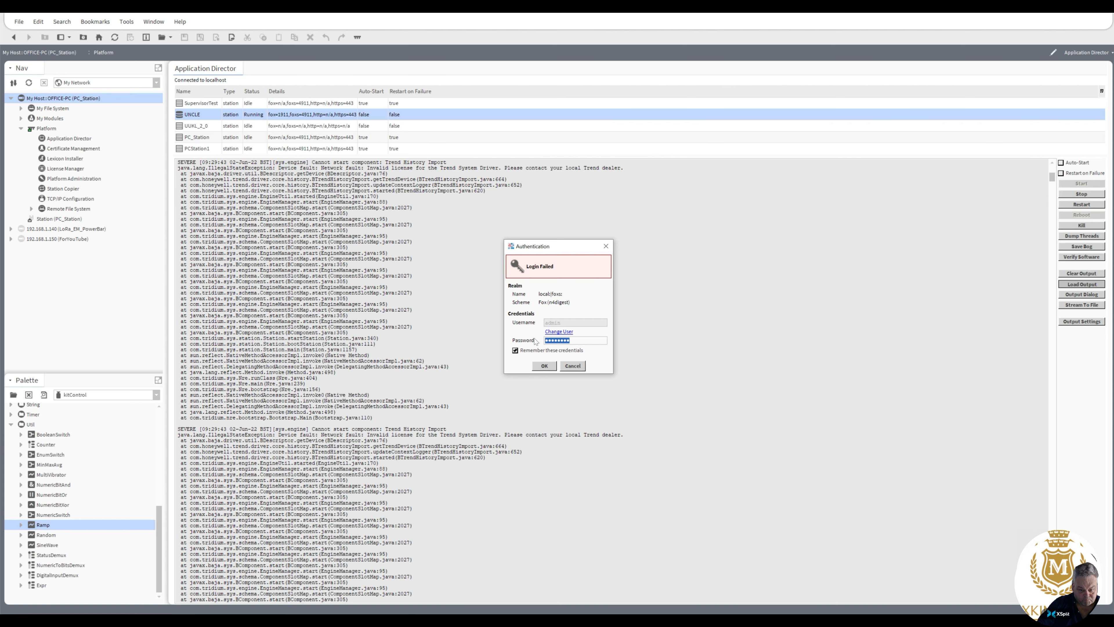
Step: Change the station login to a different user, enter the username and account password, and submit the credentials
left_click(558, 332)
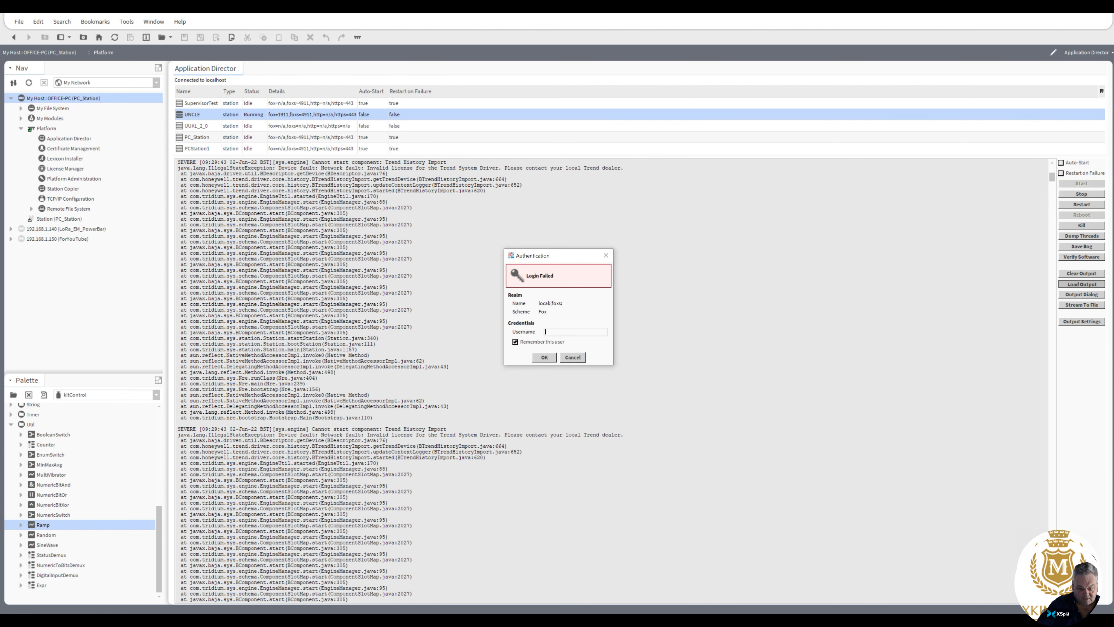
type("pmk")
left_click(545, 357)
type("***")
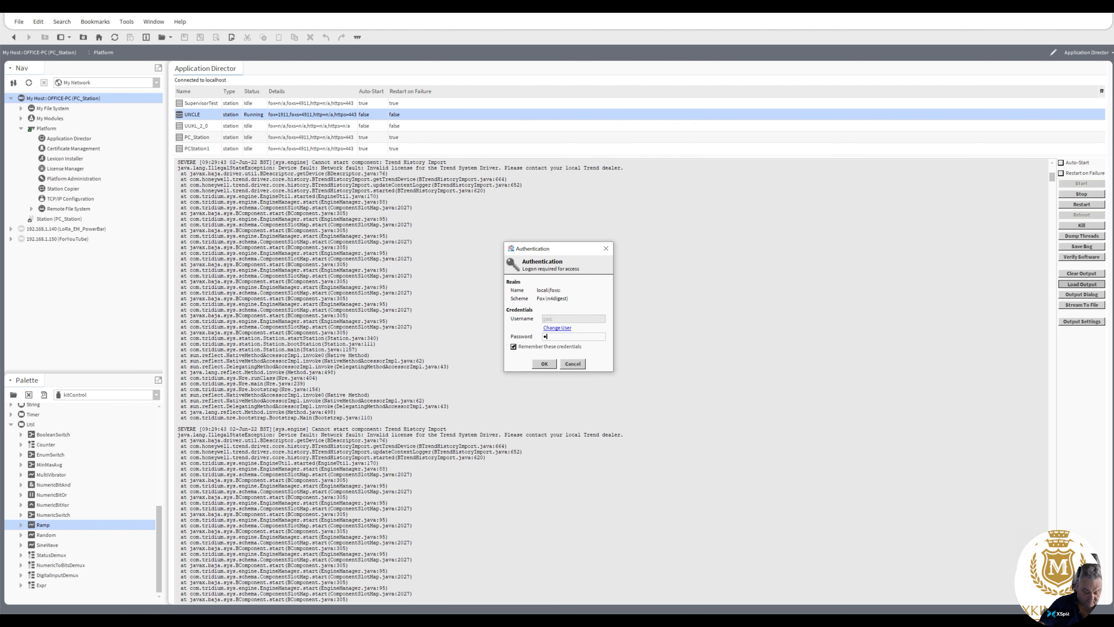
type("******")
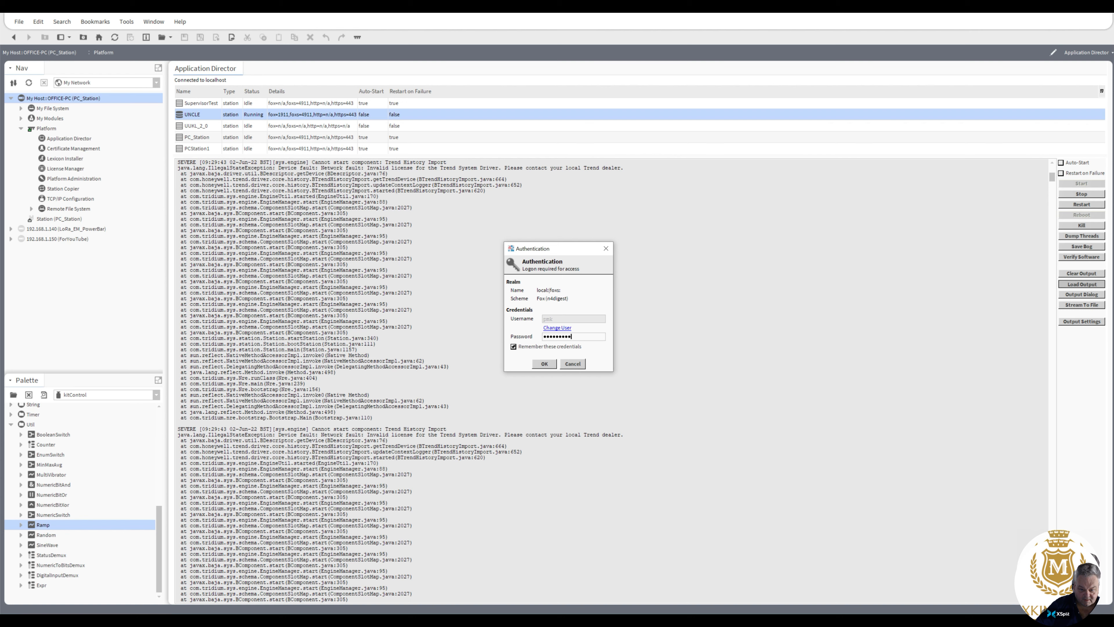
type("**")
key("Return")
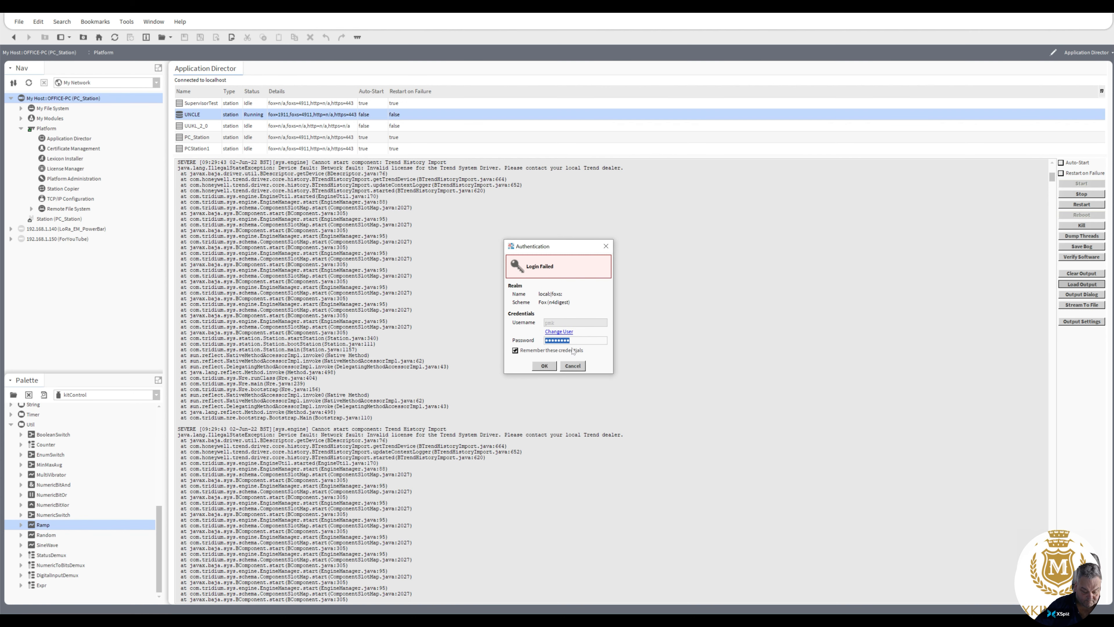
Step: Re-enter the account password for the changed user and connect to the UNCLE station
type("******")
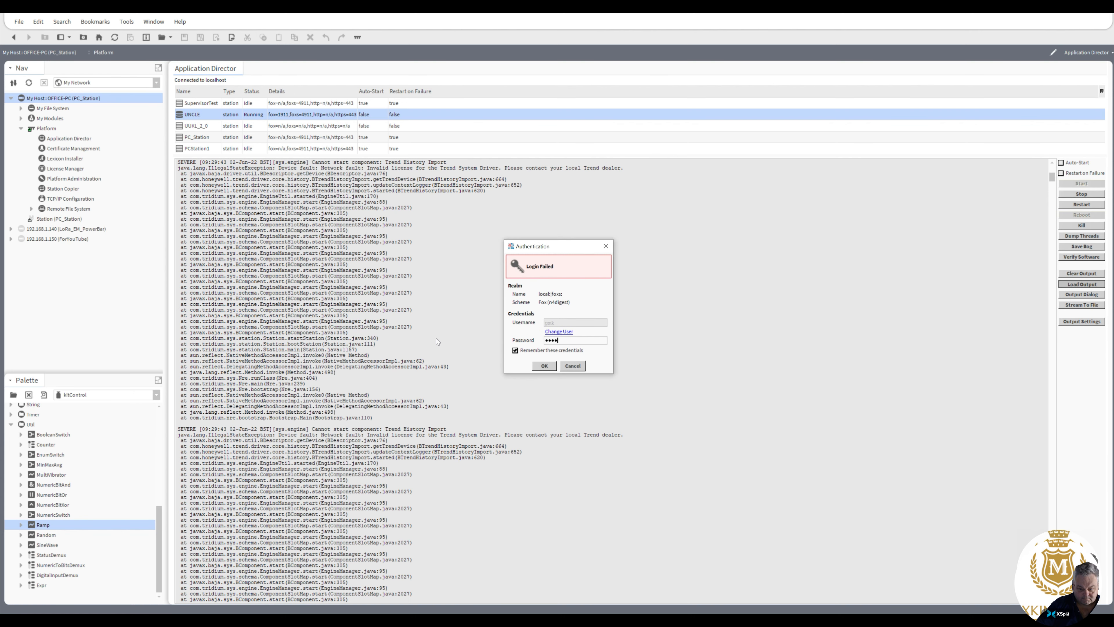
type("*****")
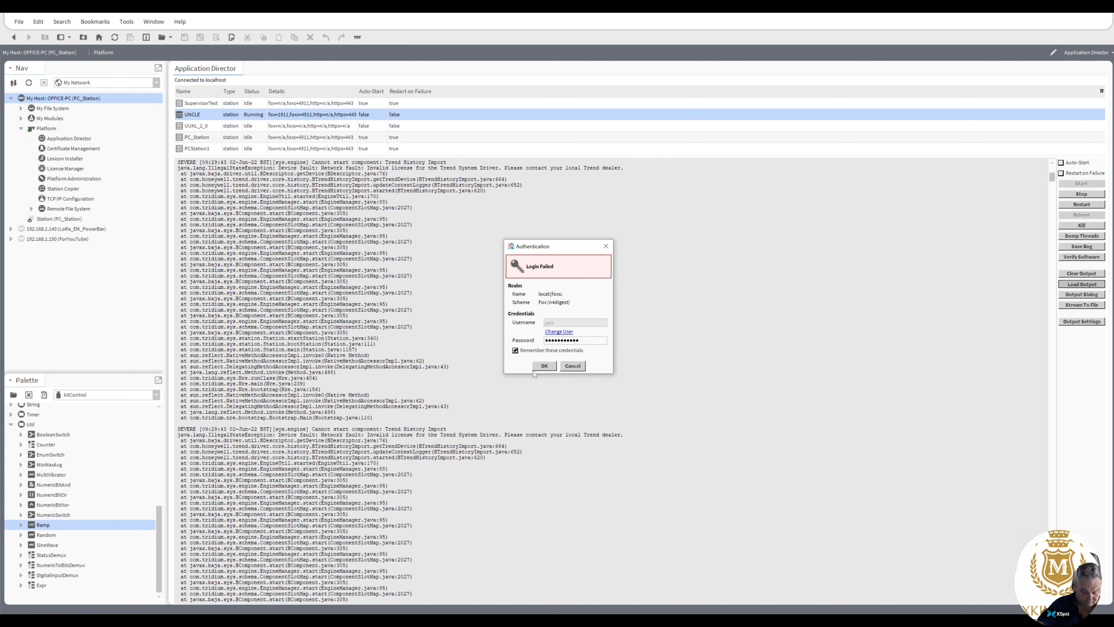
left_click(550, 368)
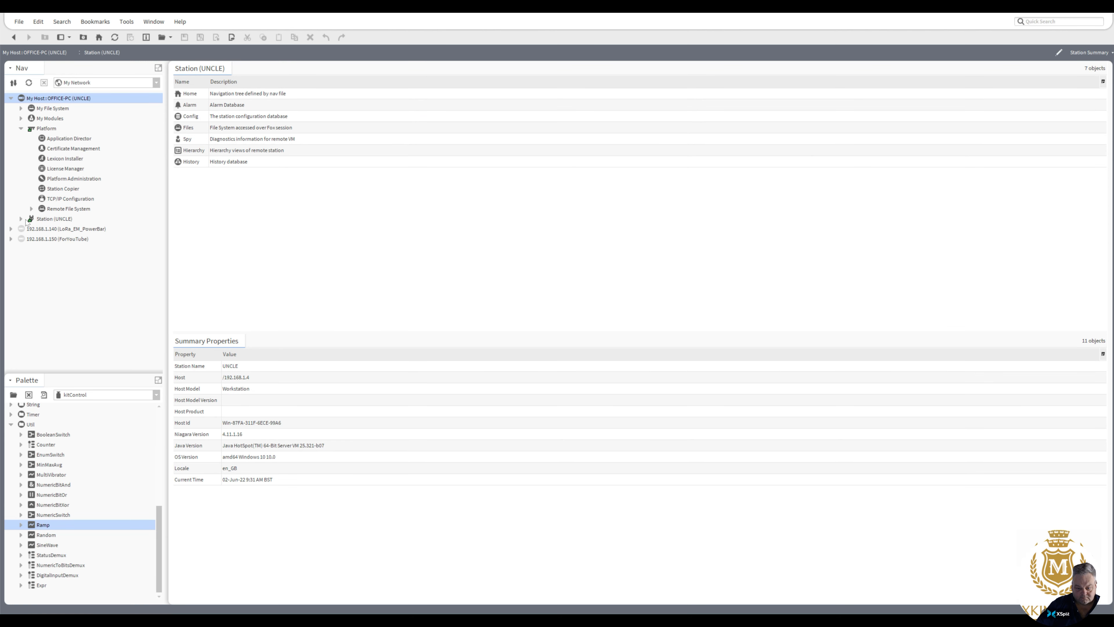
Step: Open the Points of the MCC 2 controller on LAN 1 under UNCLE's Config, Drivers, Trend Systems, Highpoint
left_click(22, 219)
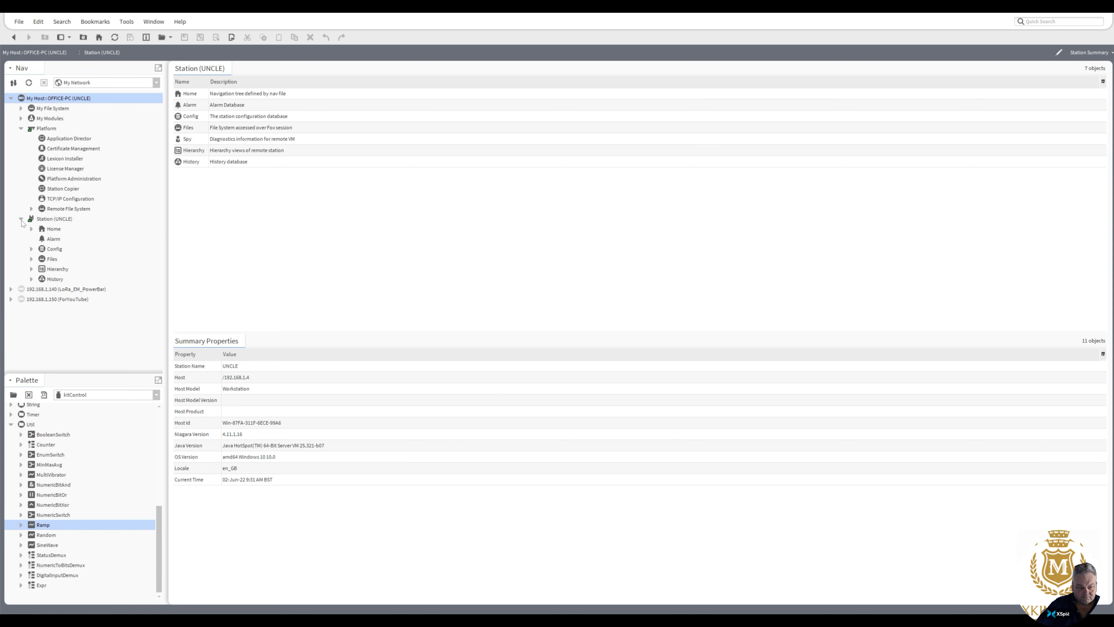
left_click(31, 249)
left_click(41, 269)
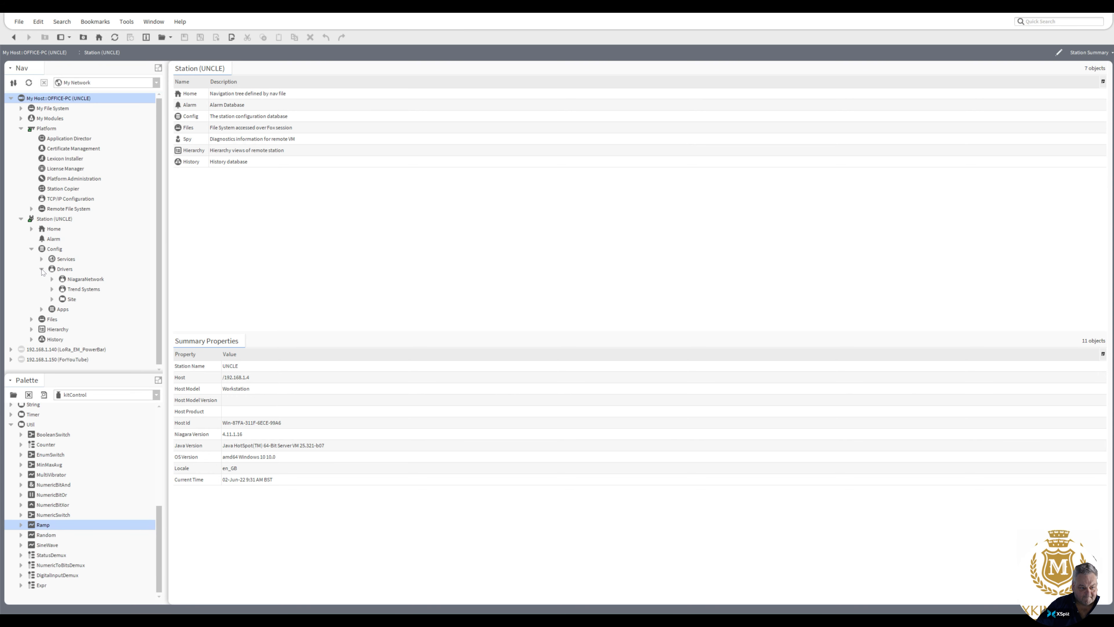
left_click(51, 289)
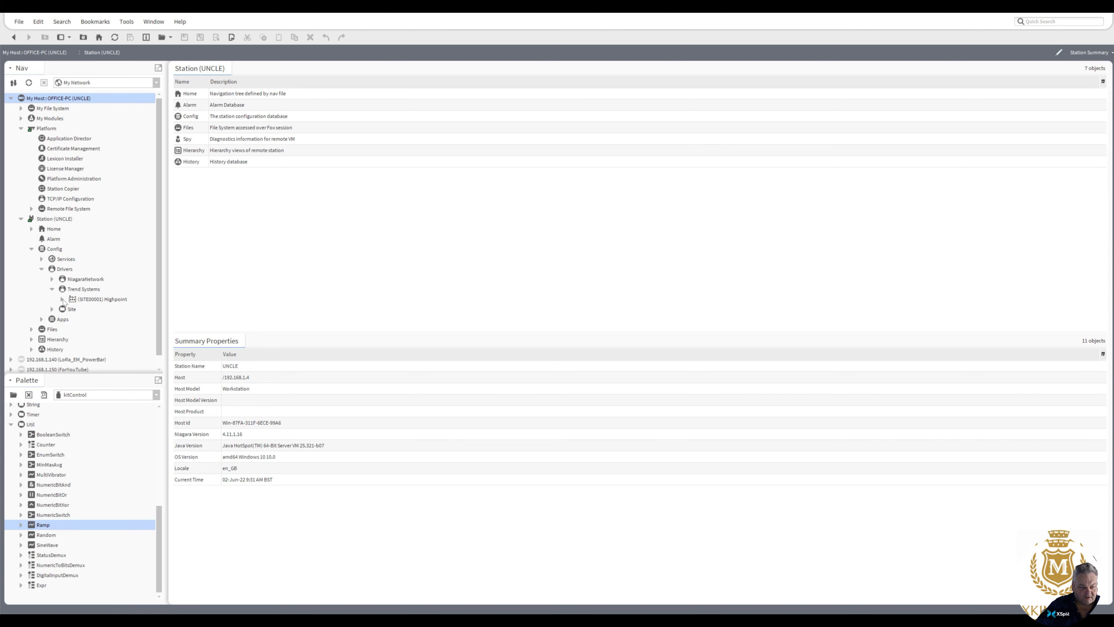
left_click(63, 300)
left_click(72, 340)
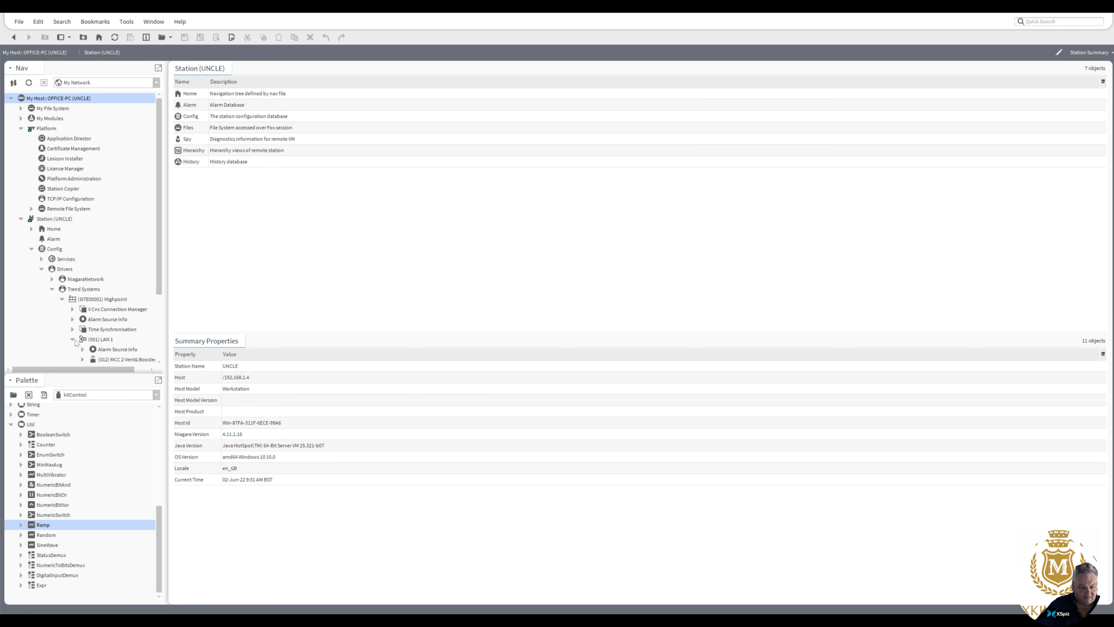
left_click_drag(162, 272, 161, 310)
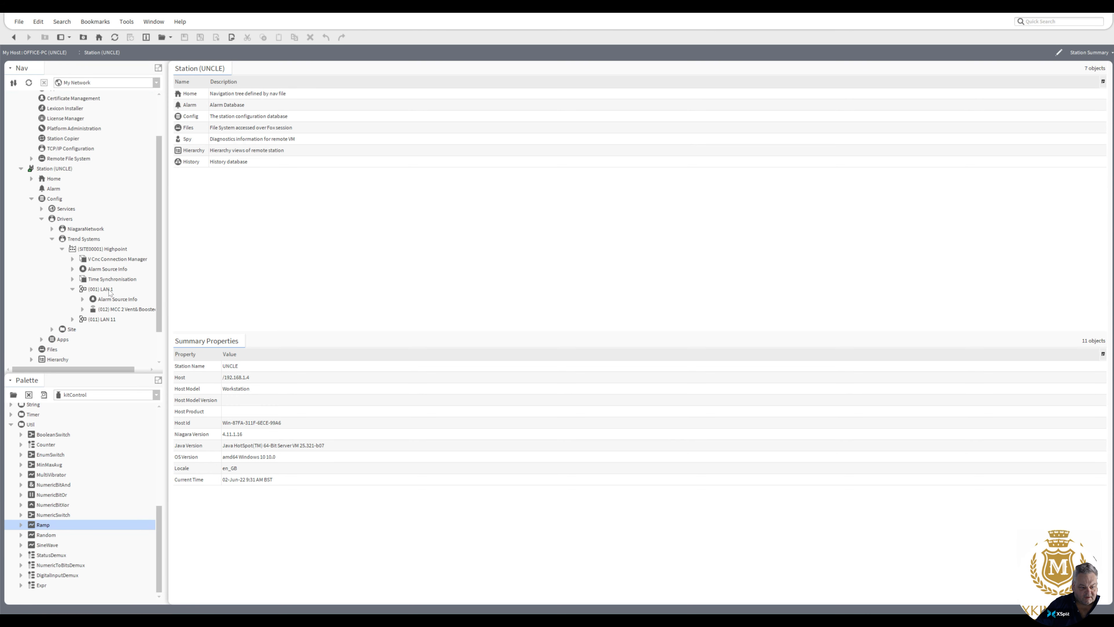
left_click(82, 309)
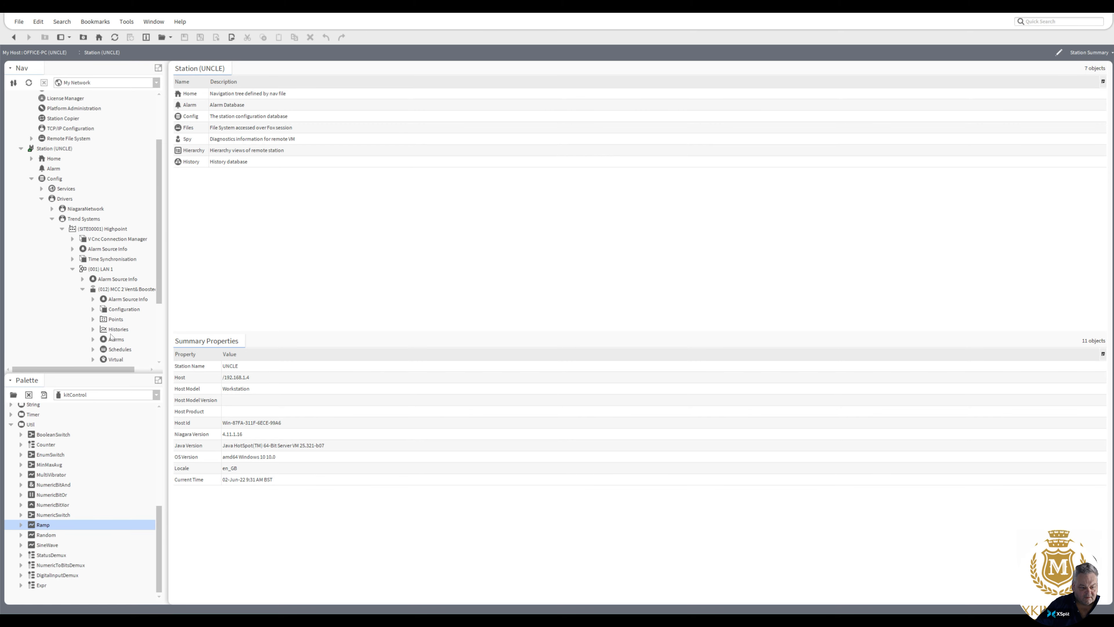
double_click(116, 320)
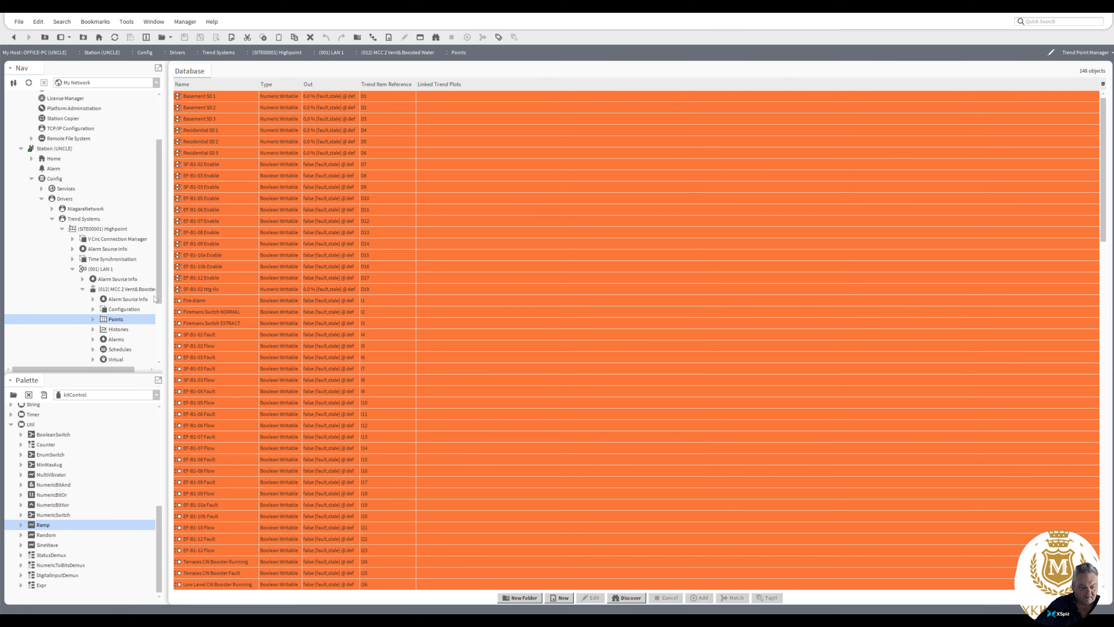
Step: Collapse the Highpoint site and open Home.px from the Site folder in UNCLE's Files
mouse_move(159, 290)
left_mouse_down()
mouse_move(159, 311)
mouse_move(159, 289)
left_mouse_up()
left_click(62, 229)
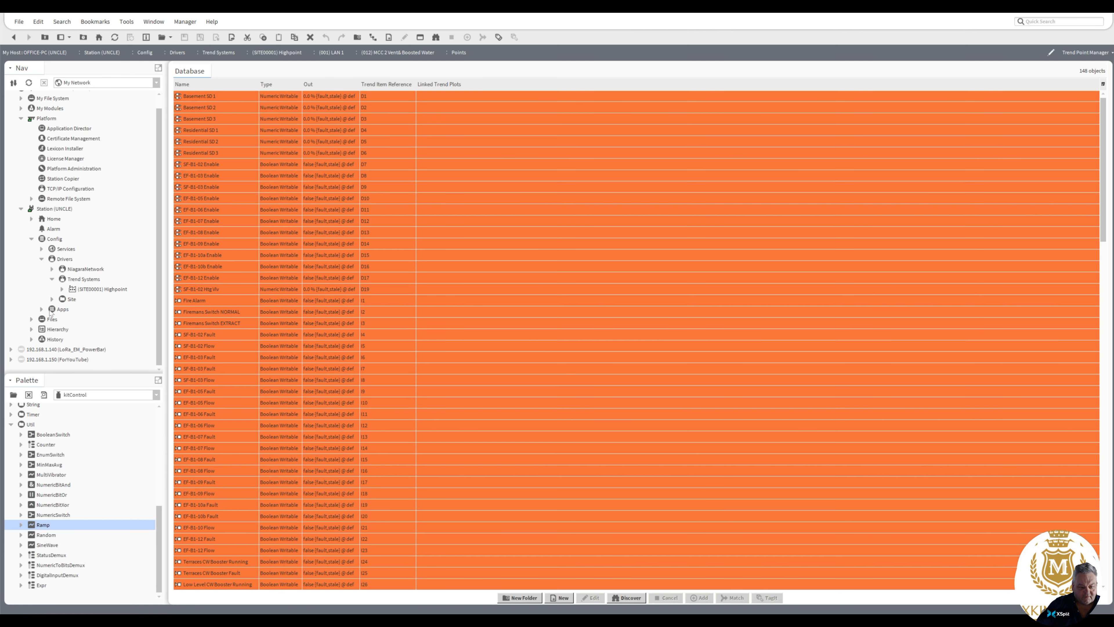
left_click(31, 320)
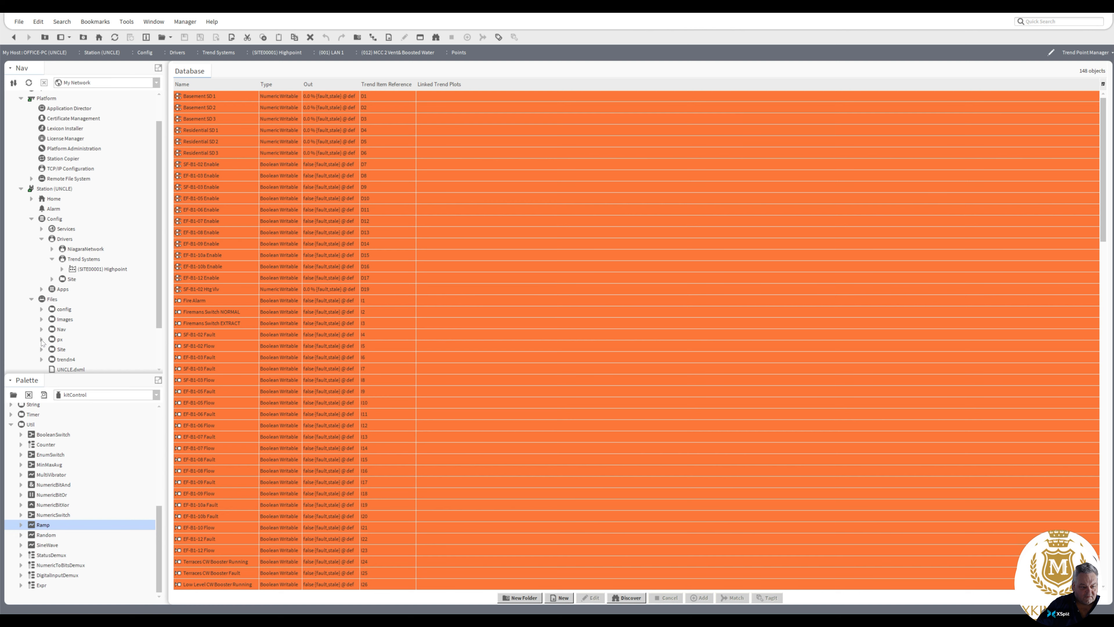
left_click(42, 340)
left_click(42, 339)
left_click_drag(159, 319, 163, 348)
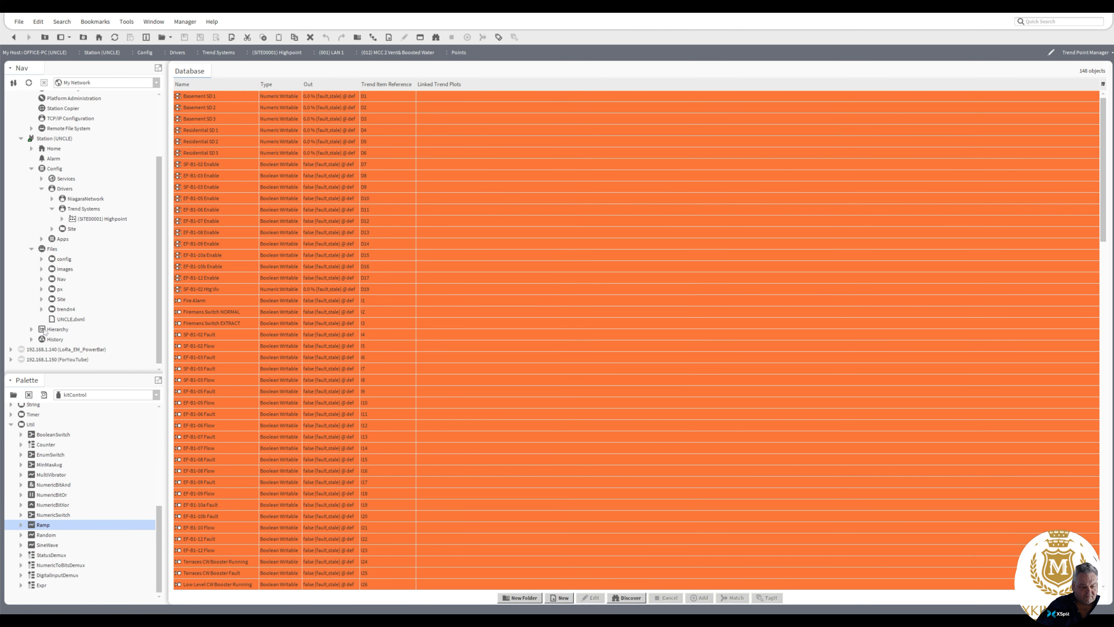
left_click(42, 300)
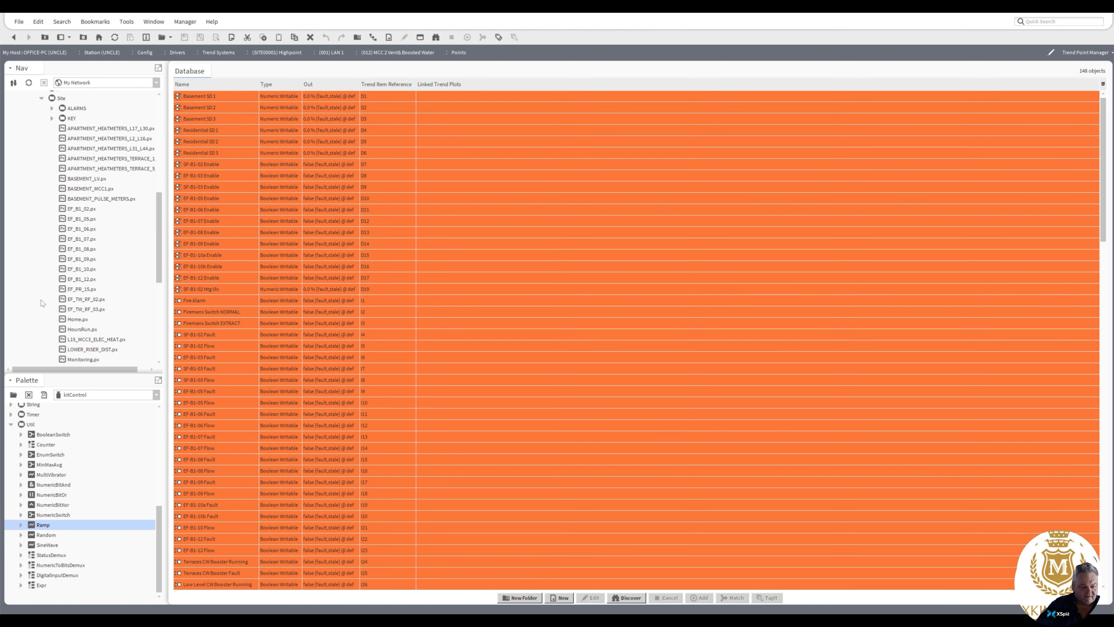
double_click(77, 321)
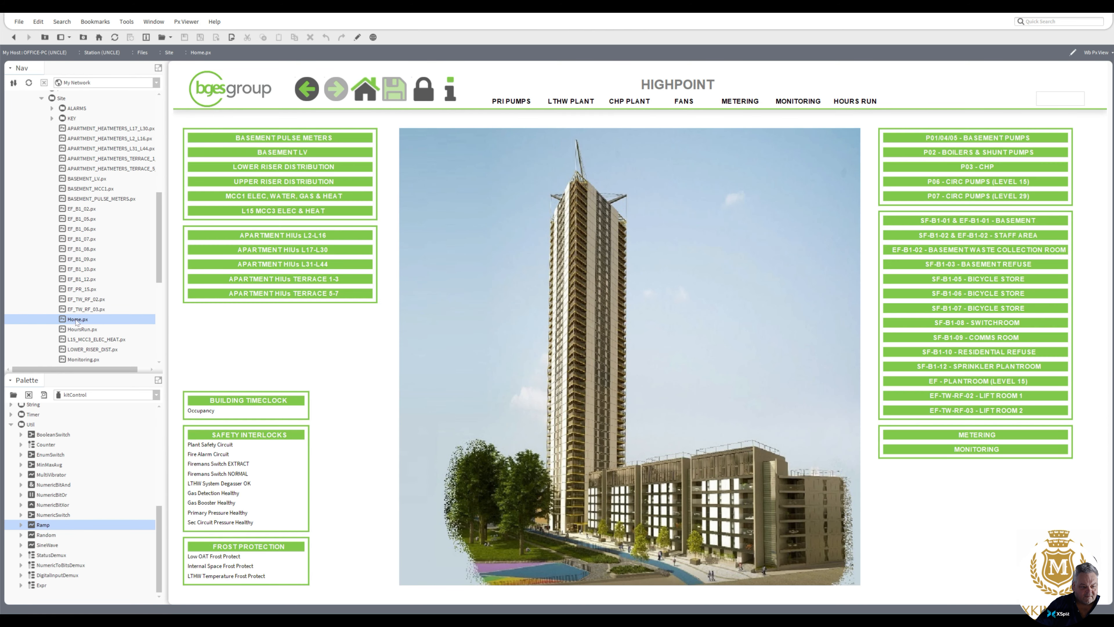
Step: View the Basement LV, Apartment HIUs L17-L30, L31-L44, Terrace 1-3 and Terrace 5-7 graphics, and return to the Highpoint home page
left_click(295, 151)
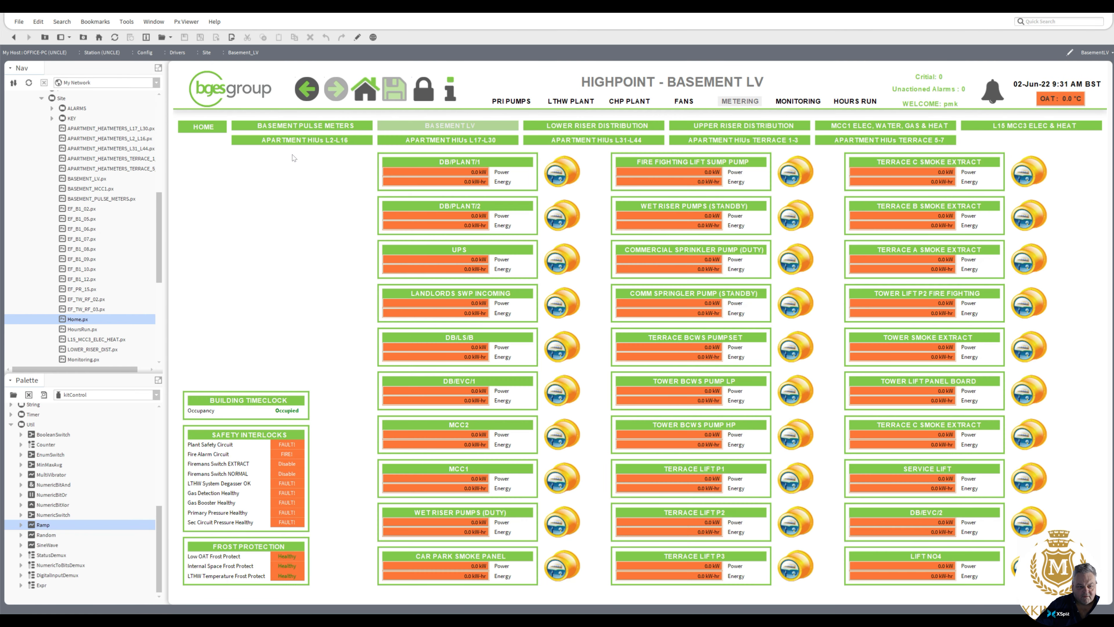
left_click(438, 141)
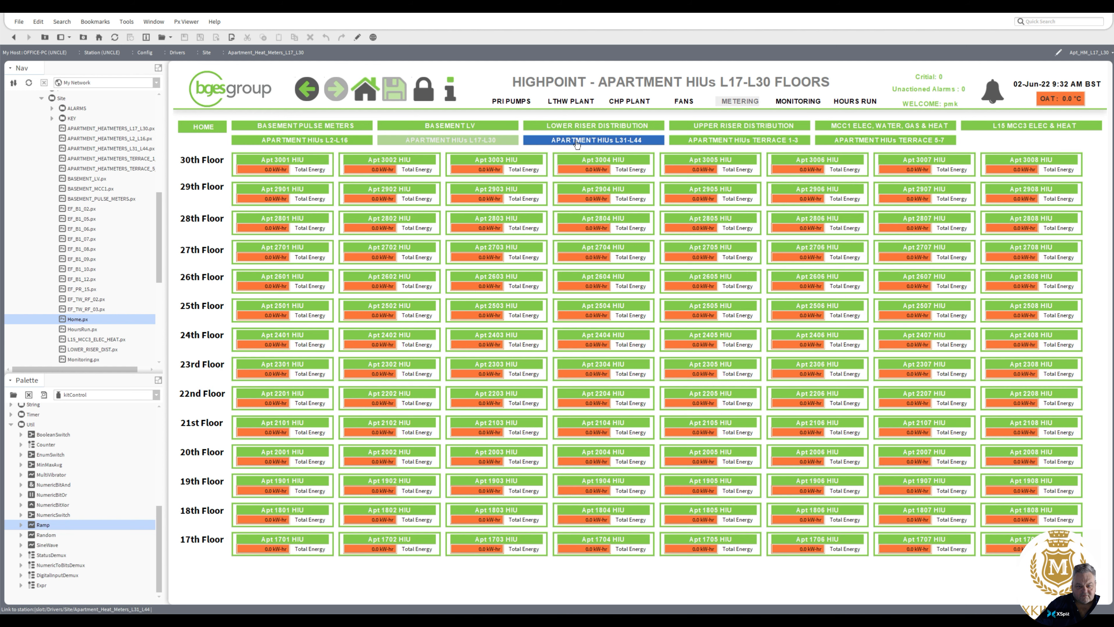
left_click(544, 142)
left_click(710, 141)
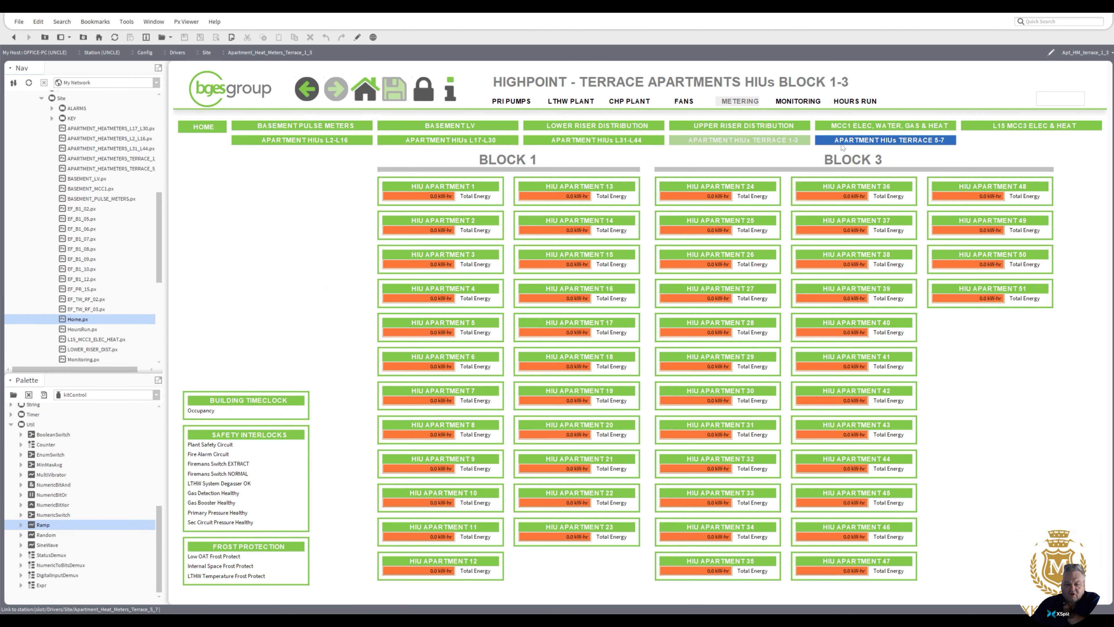
left_click(885, 141)
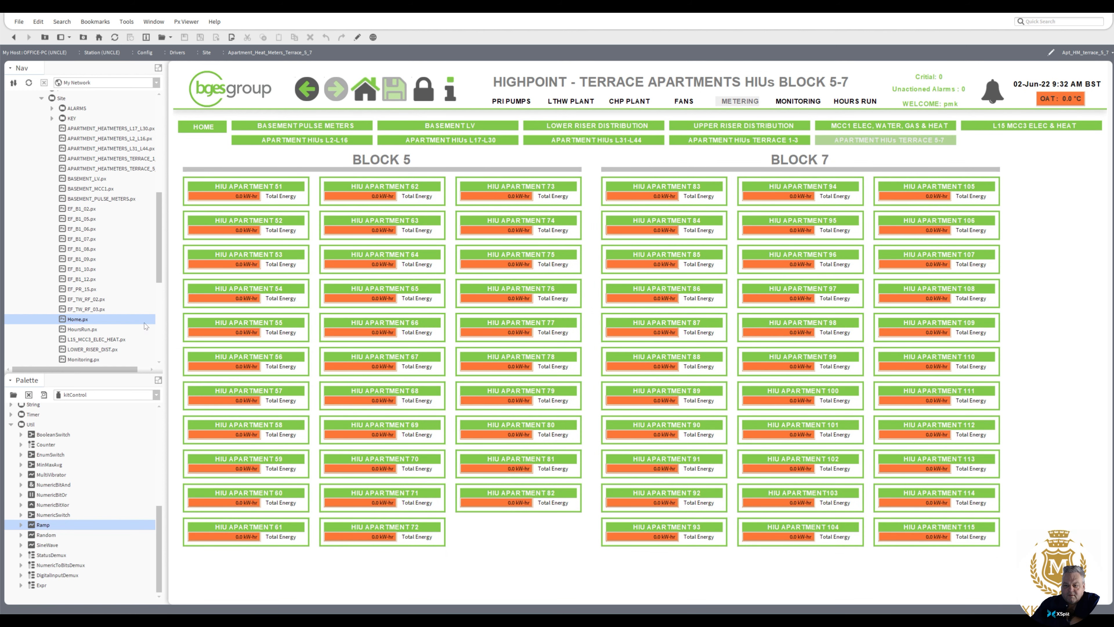
left_click(201, 127)
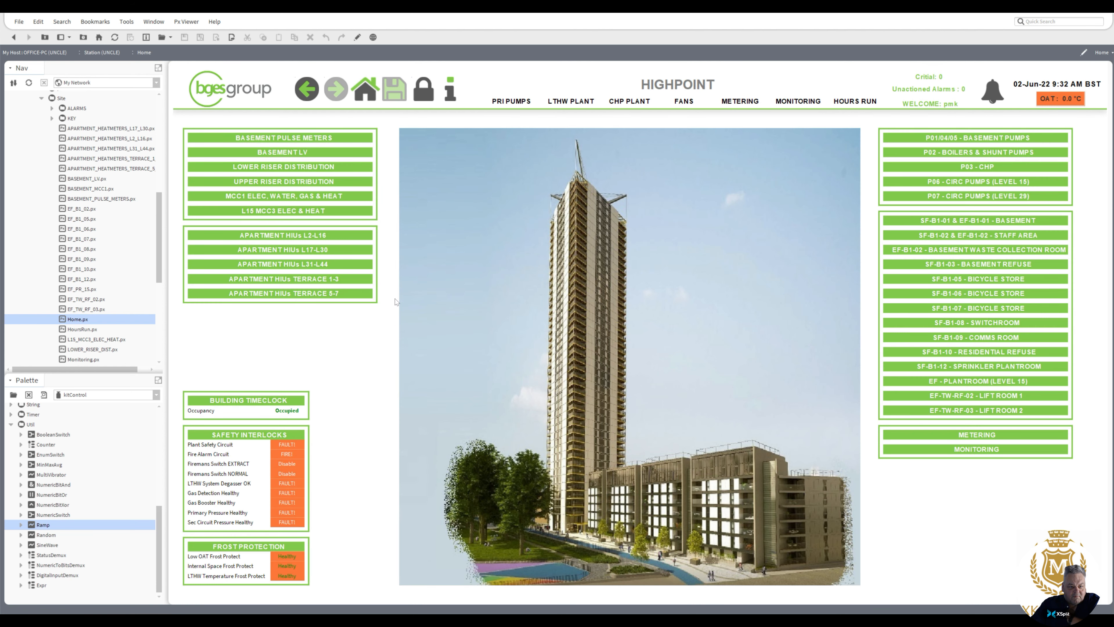
Step: View the EF-B1-05 Bicycle Store, EF Plantroom Level 15 and SF-B1-01 & EF-B1-01 Basement fan graphics
left_click(948, 280)
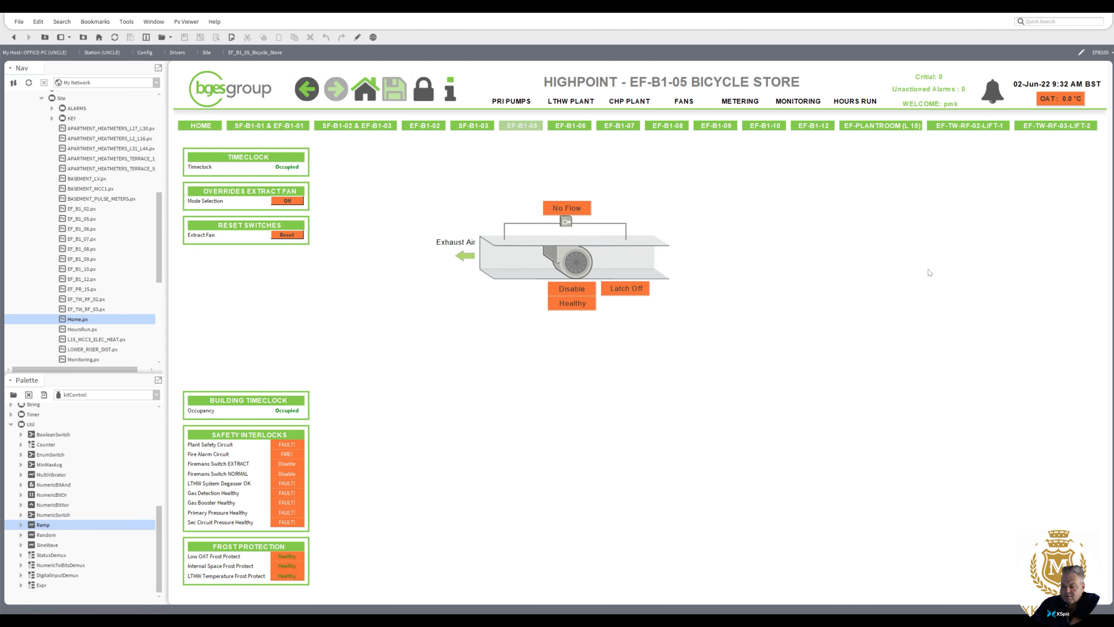
left_click(880, 126)
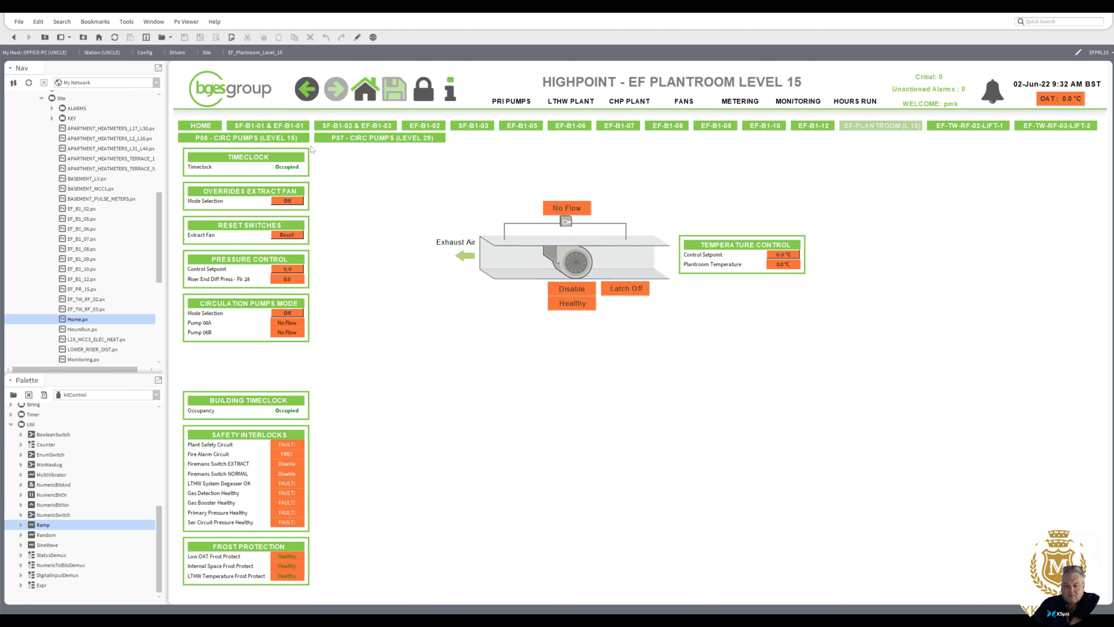
left_click(290, 128)
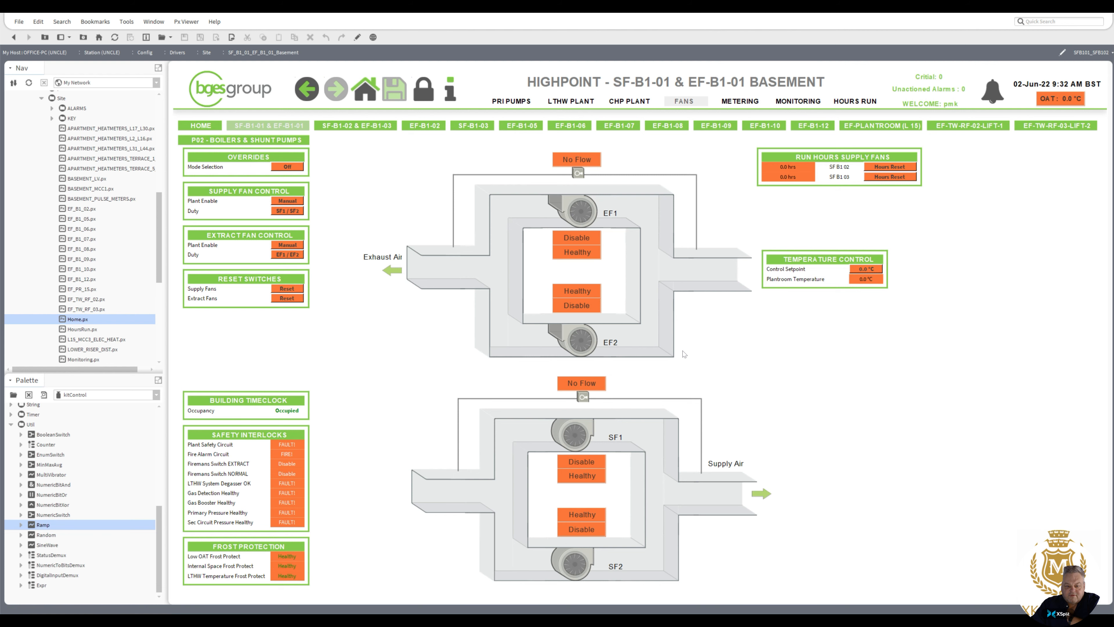
Step: Open LOWER_RISER_DIST.px, view the history chart of the DB/LL/B2/LIGHTING power reading, and return to the Highpoint home page
double_click(91, 350)
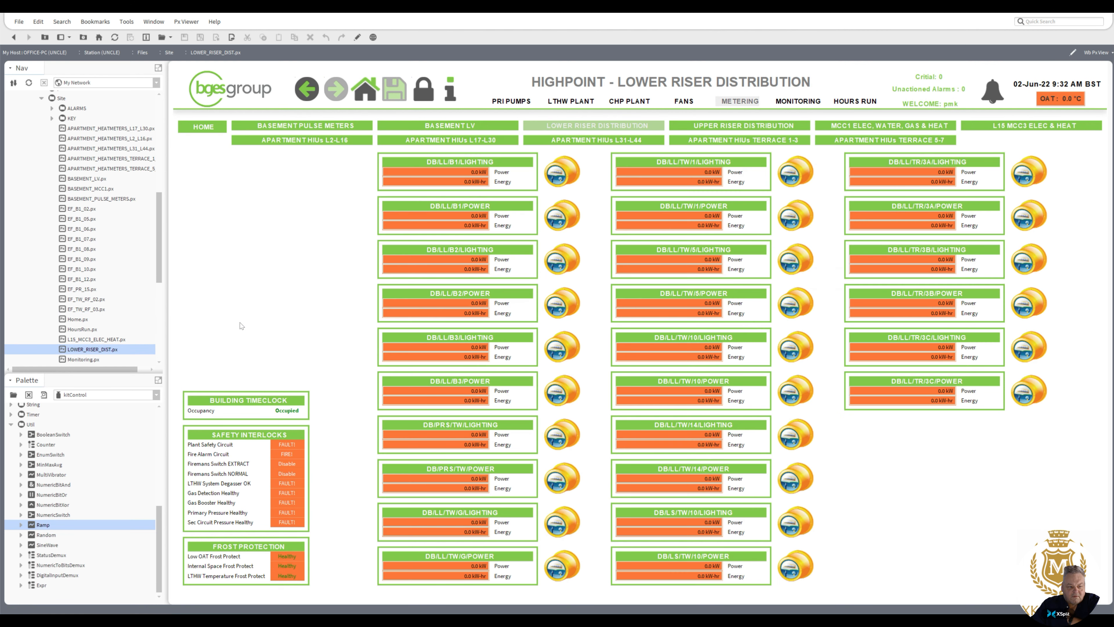
left_click(466, 258)
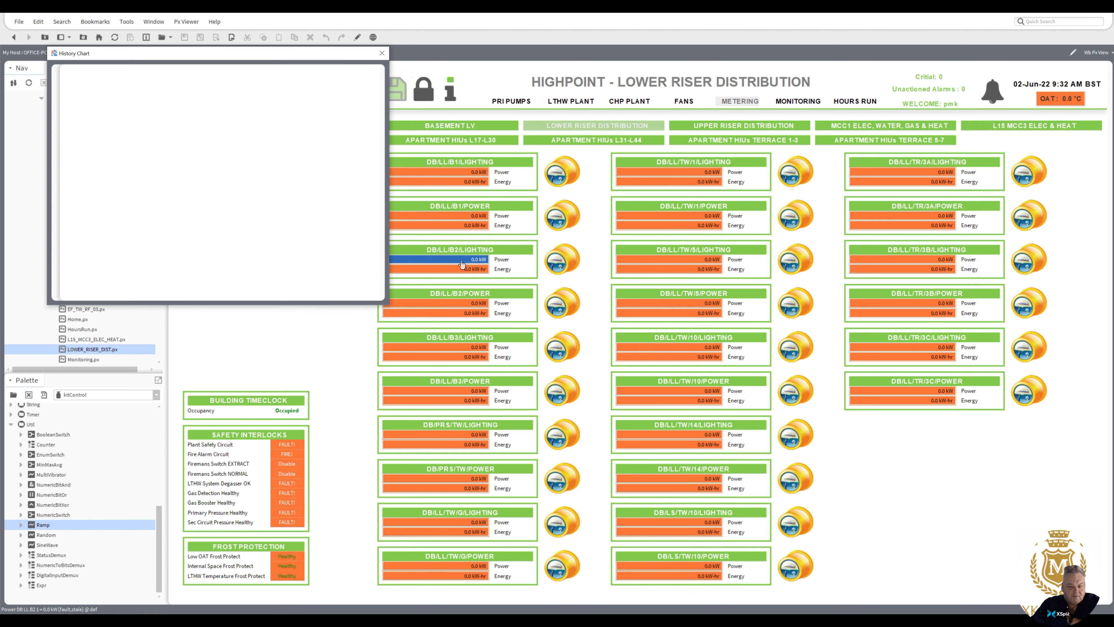
left_click(382, 54)
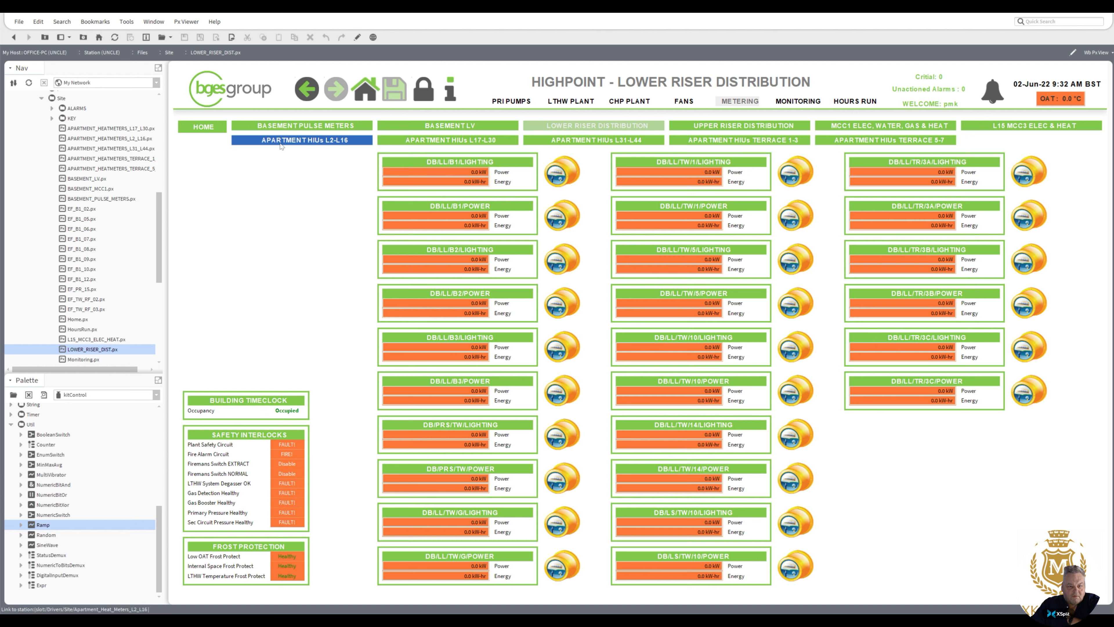
left_click(203, 126)
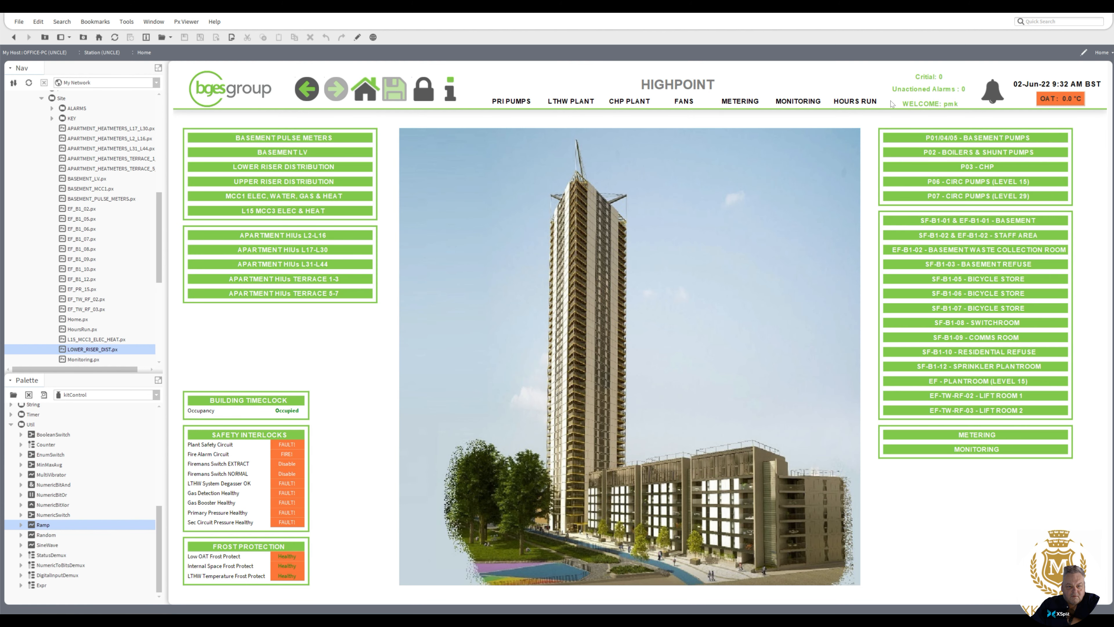
Step: View the Hours Run, Monitoring, Metering, Fans and CHP Plant graphics, finishing on the CHP Plant page
left_click(854, 104)
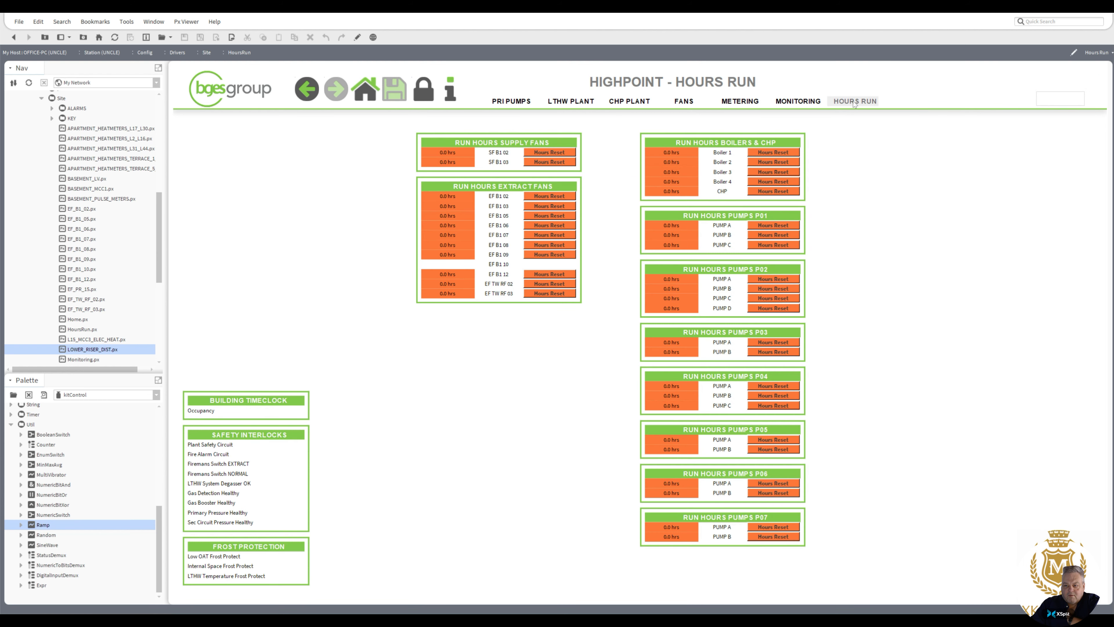
left_click(807, 102)
left_click(750, 102)
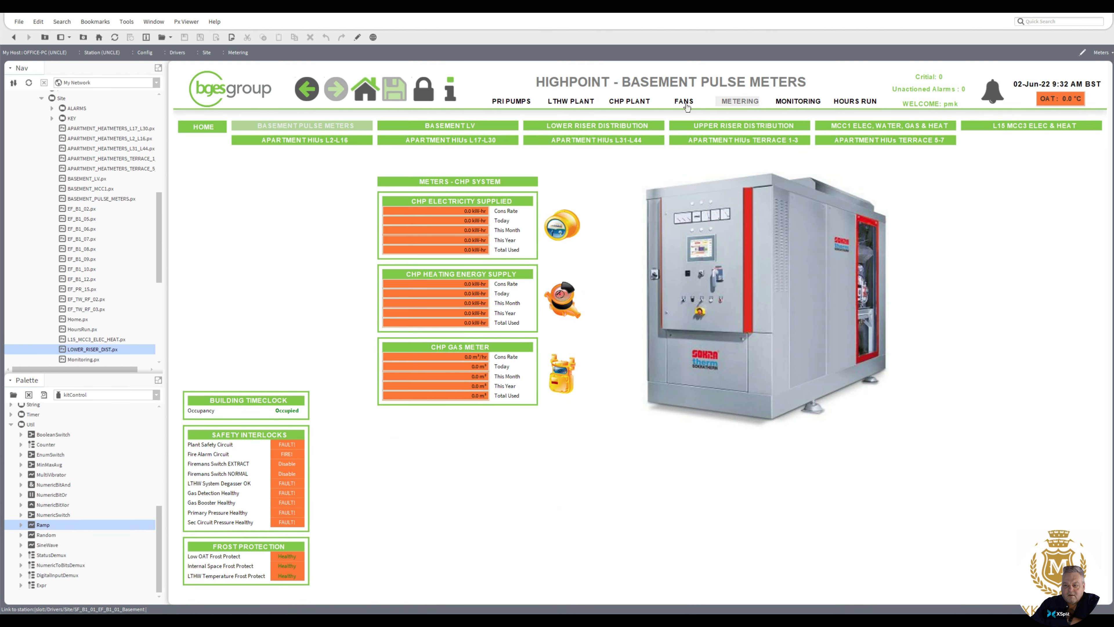
left_click(686, 103)
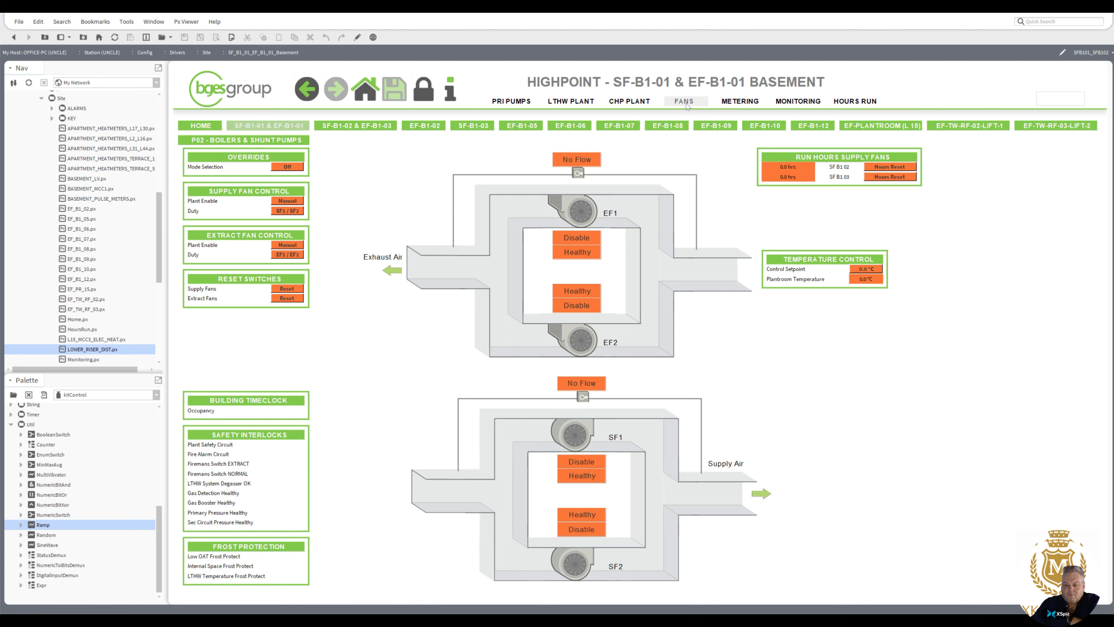
left_click(628, 101)
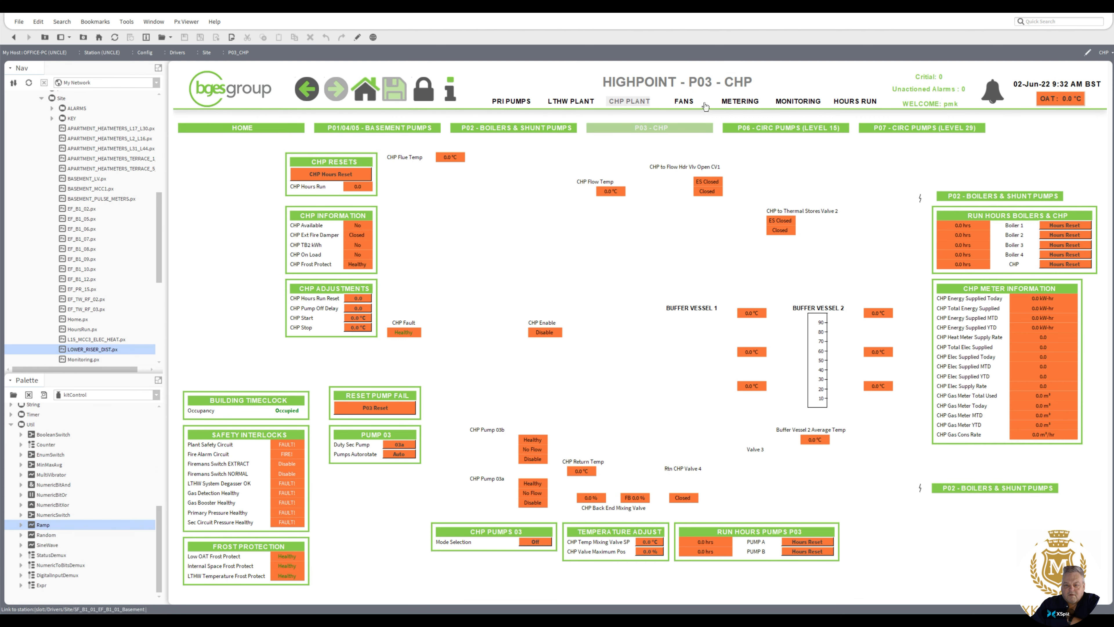
left_click(740, 102)
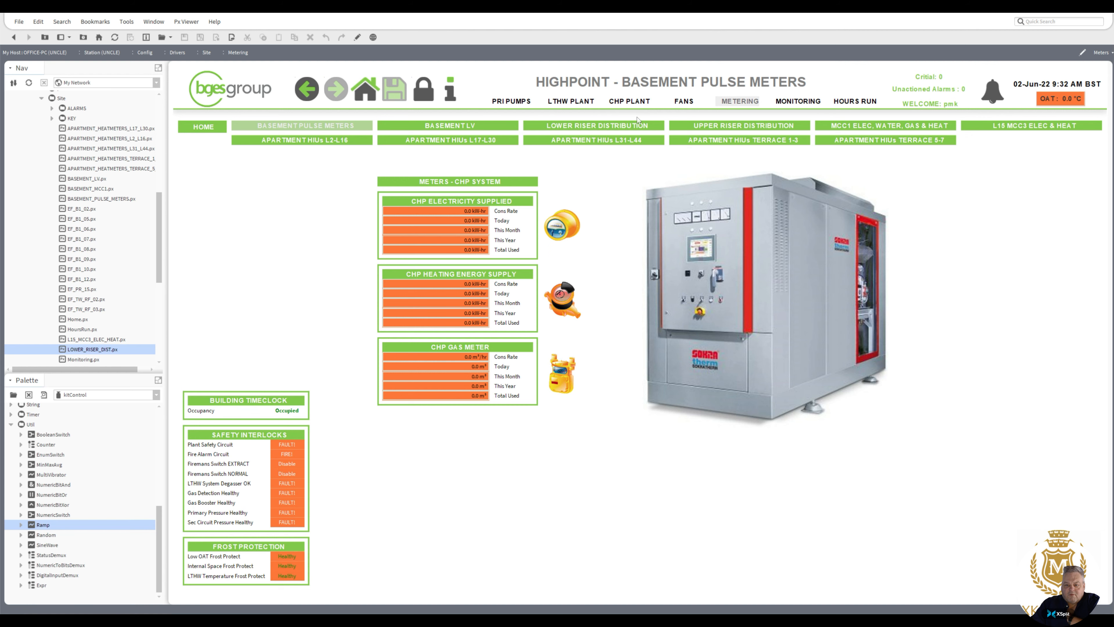
left_click(629, 103)
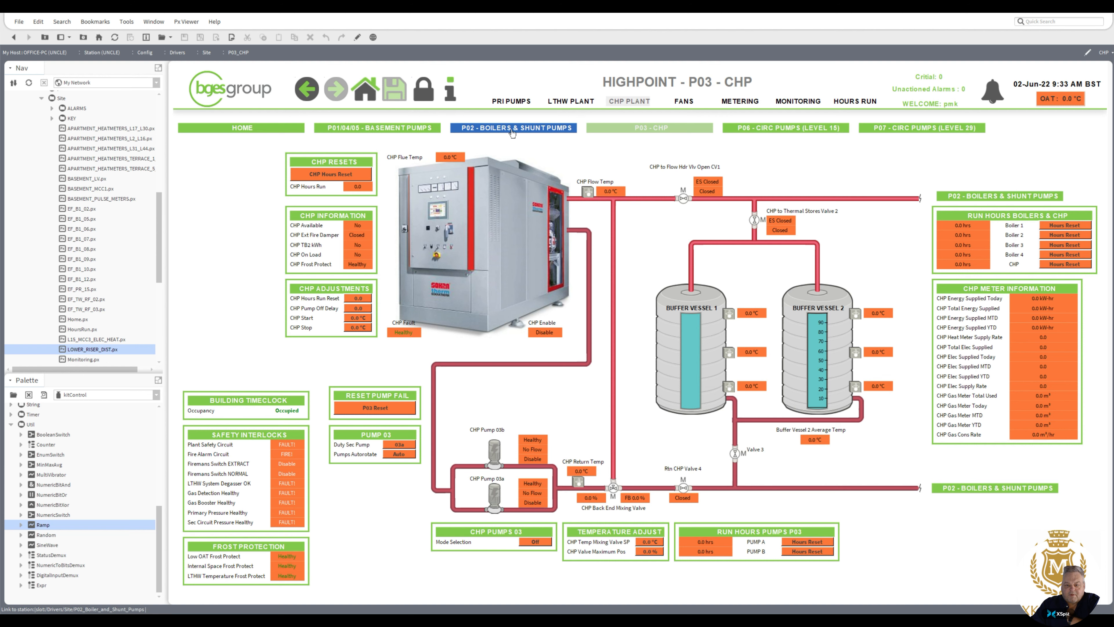
Step: View the P02 boilers, P01/P04/P05 basement pumps, P03 CHP, P06 Level 15 and P07 Level 29 circulation pump graphics
left_click(512, 131)
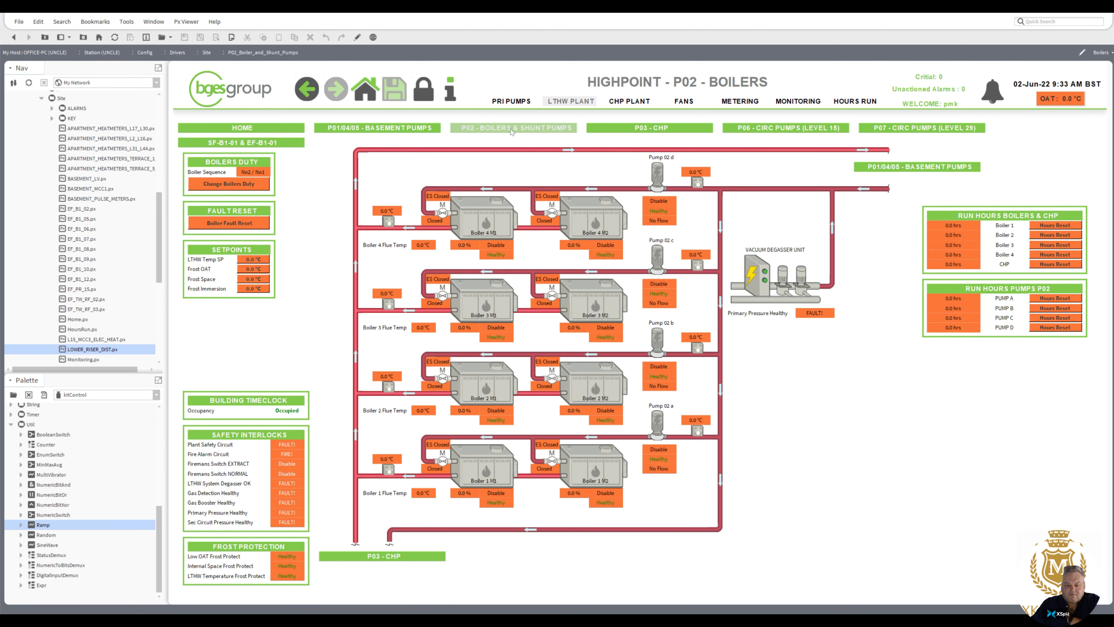
left_click(409, 132)
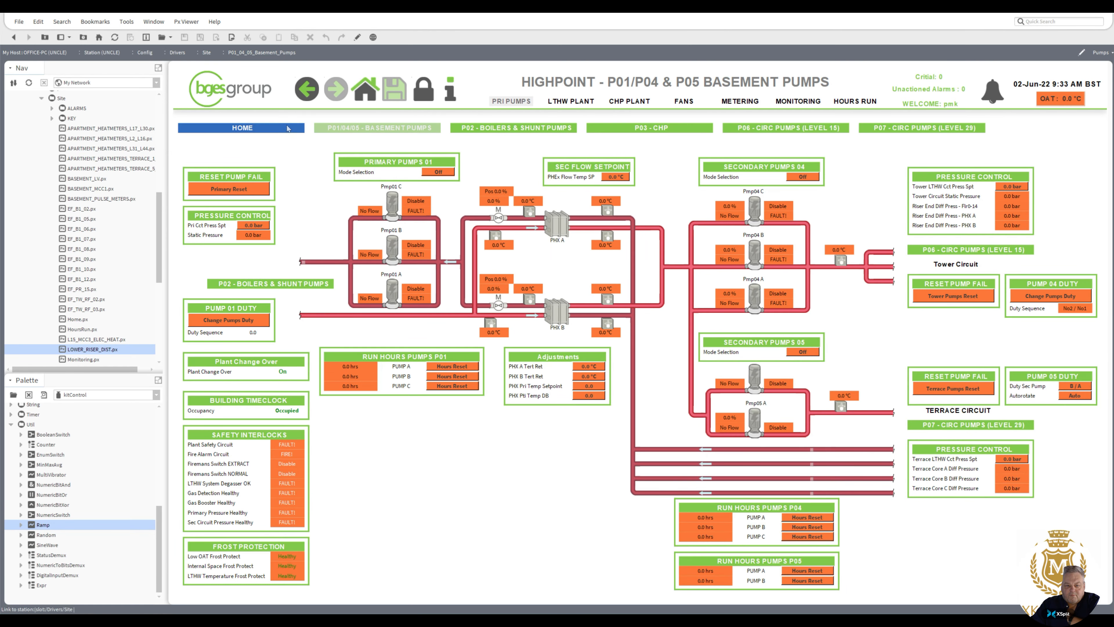
left_click(494, 131)
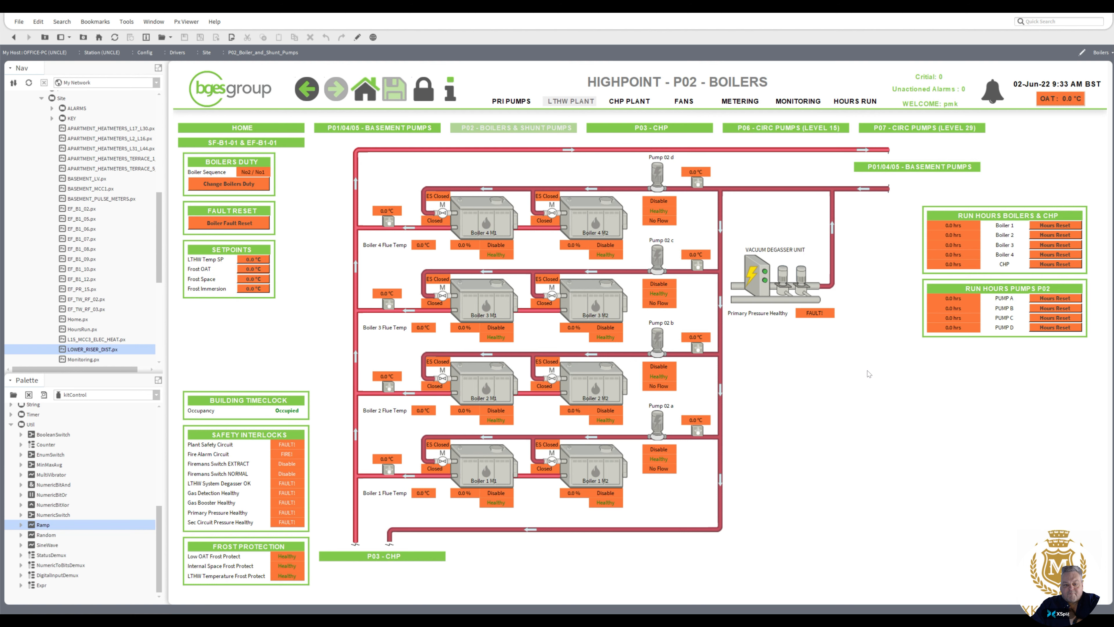
left_click(654, 130)
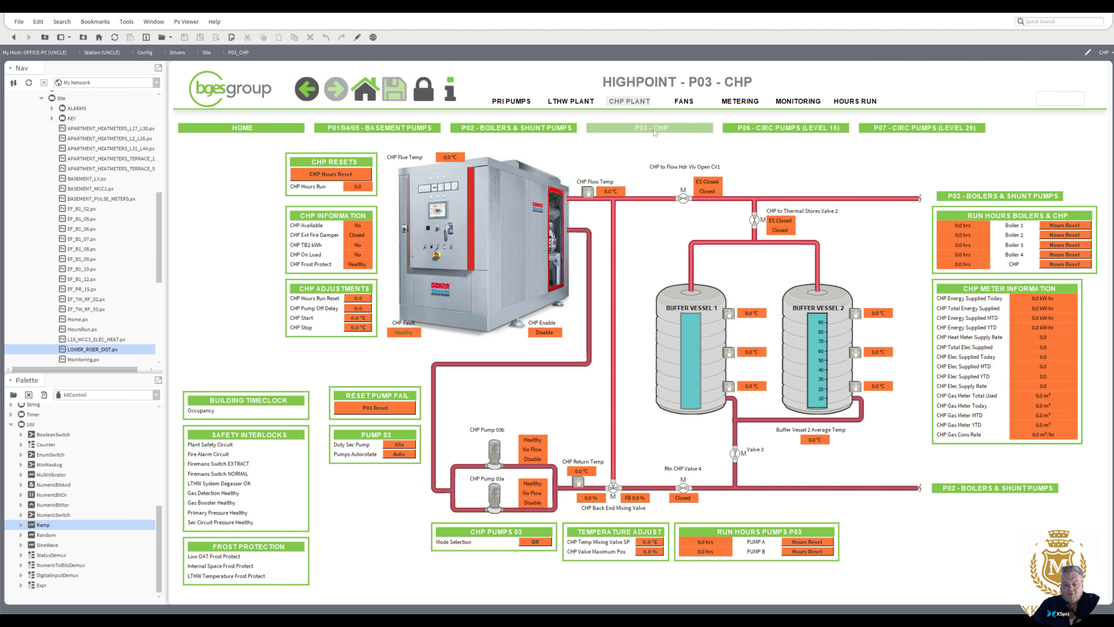
left_click(768, 132)
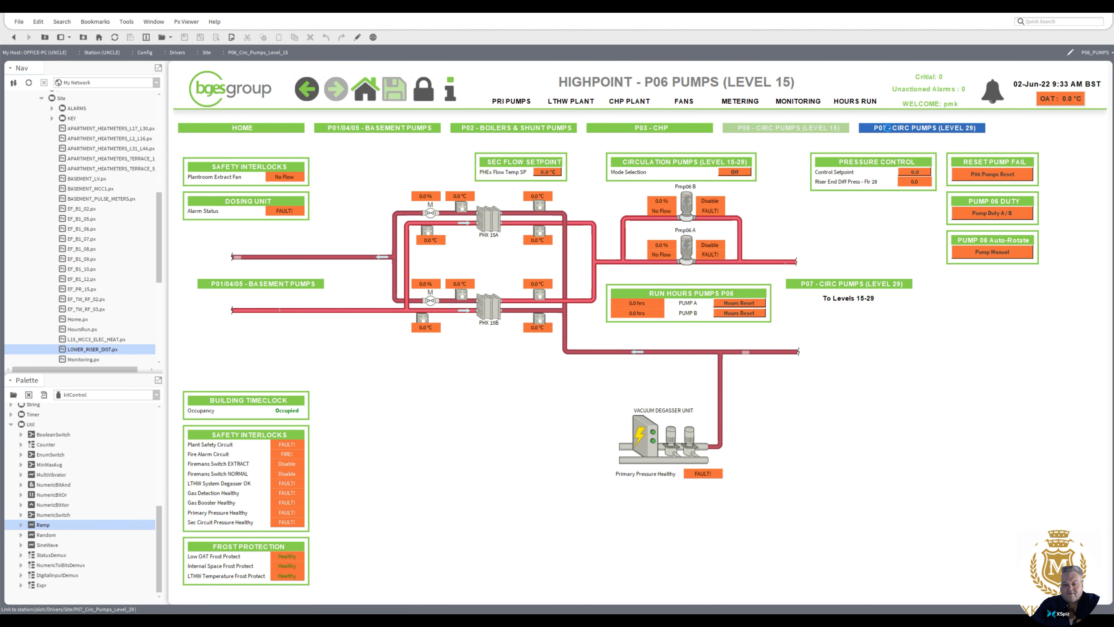
left_click(890, 131)
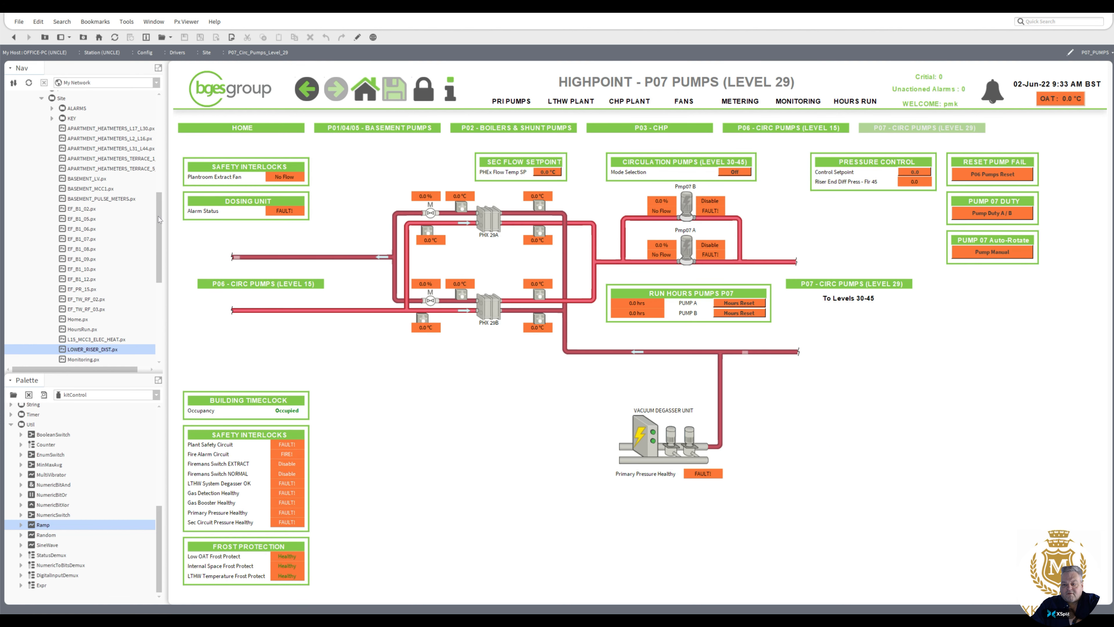
Step: View the local platform's stations in the Station Copier, and open the Application Director
scroll(70, 192, "up", 4)
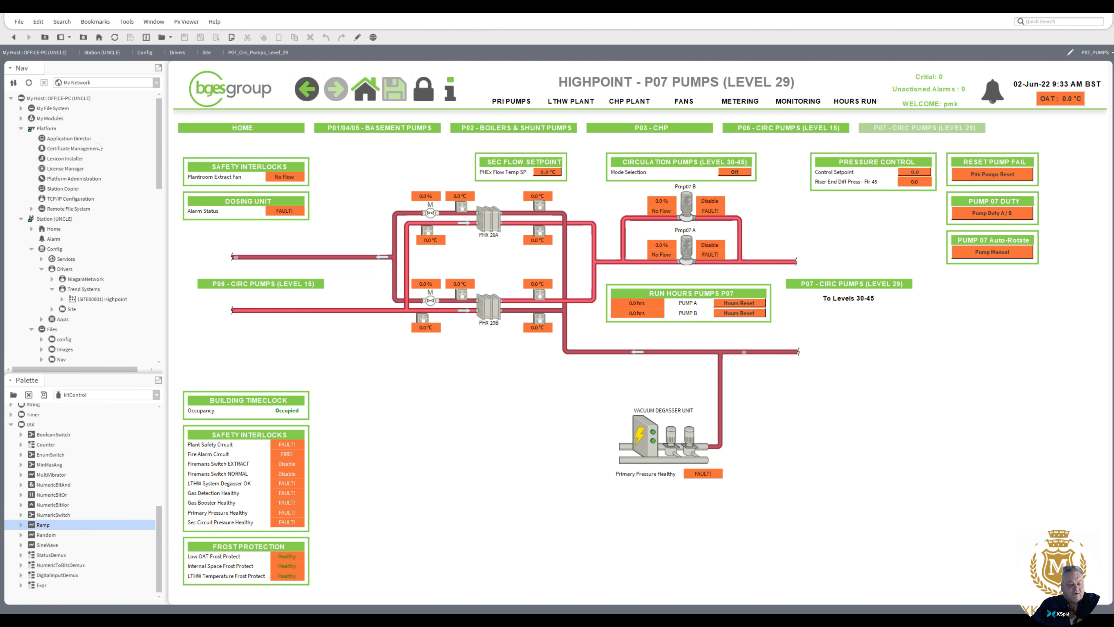
double_click(64, 189)
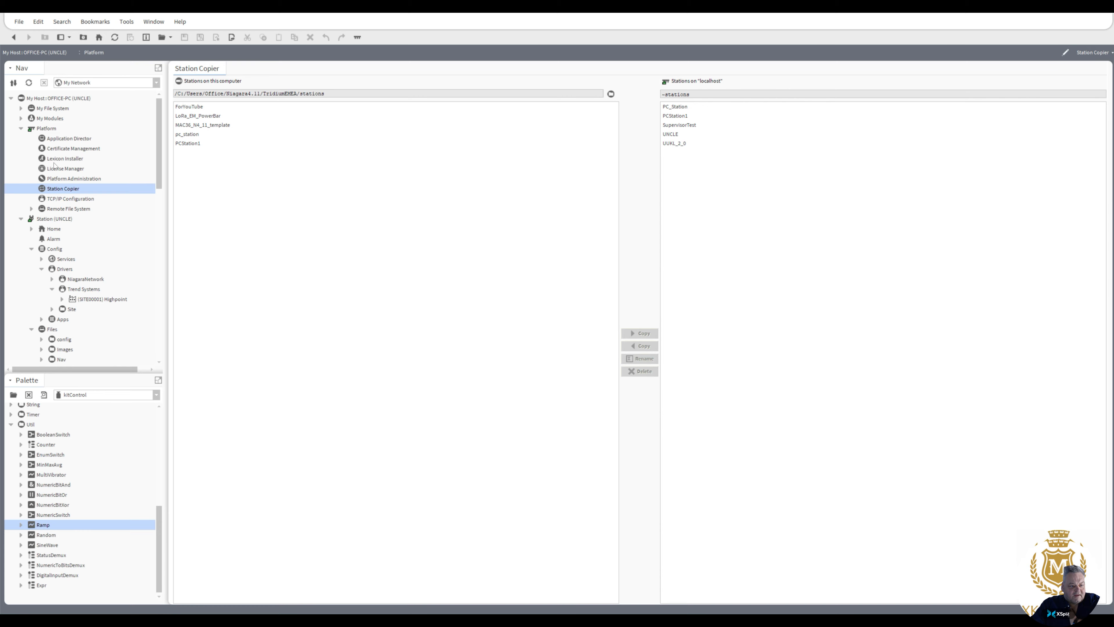
double_click(67, 140)
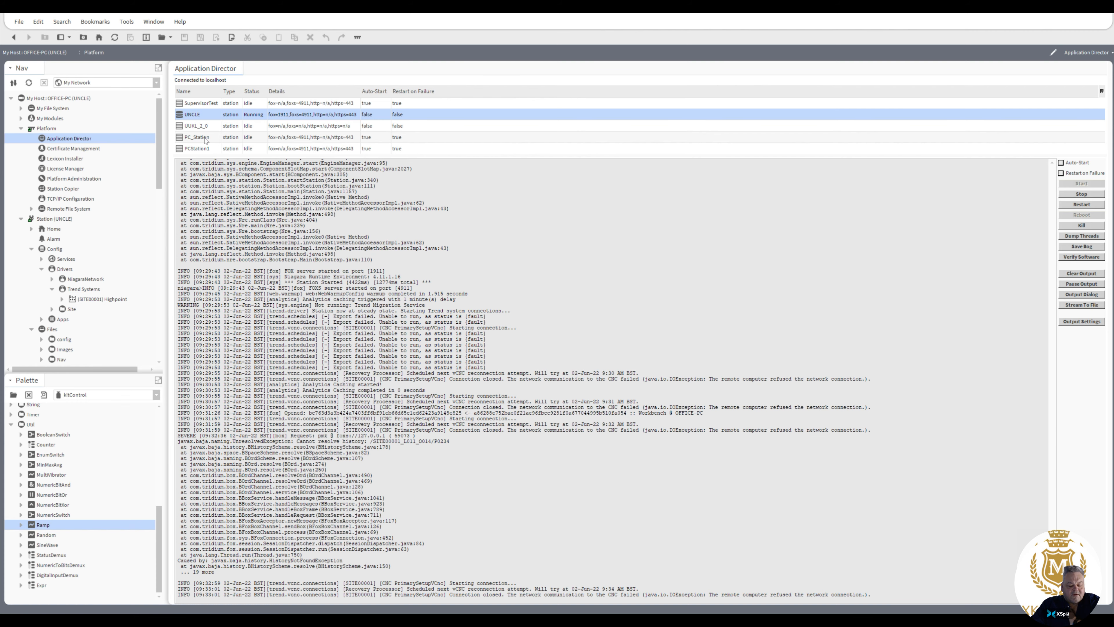
Step: Check the output of PC_Station, and stop the running UNCLE station
left_click(205, 138)
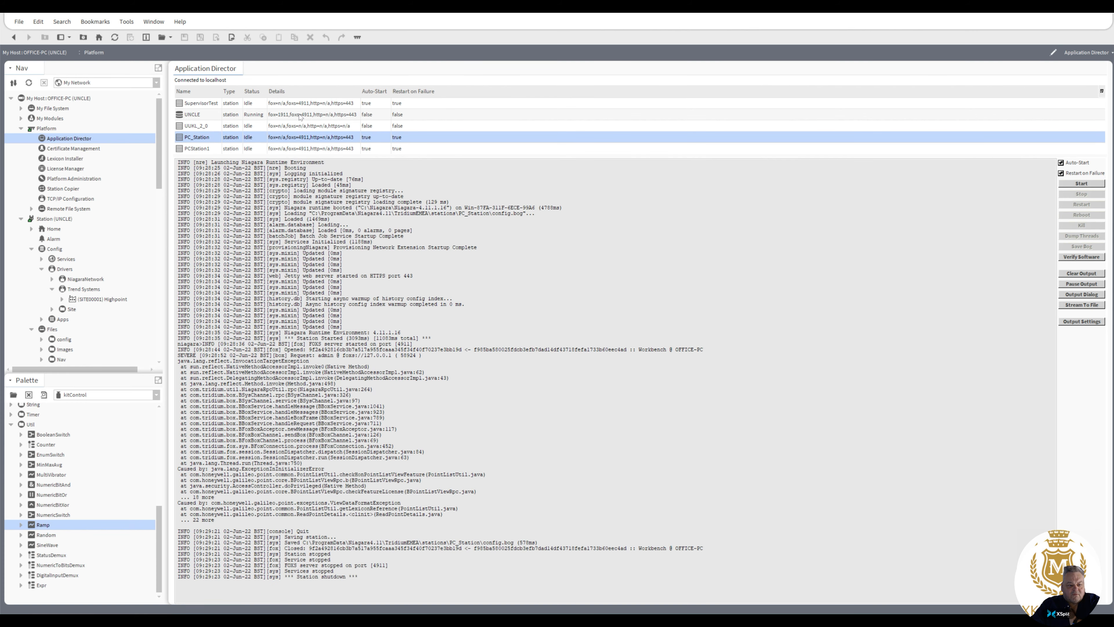
left_click(383, 116)
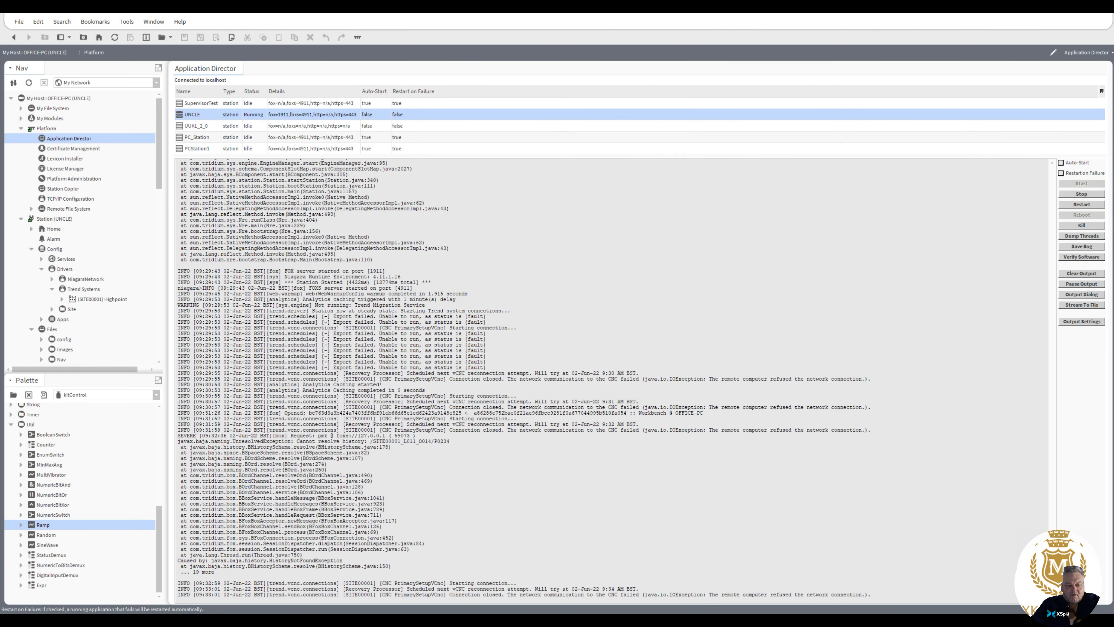
left_click(1082, 195)
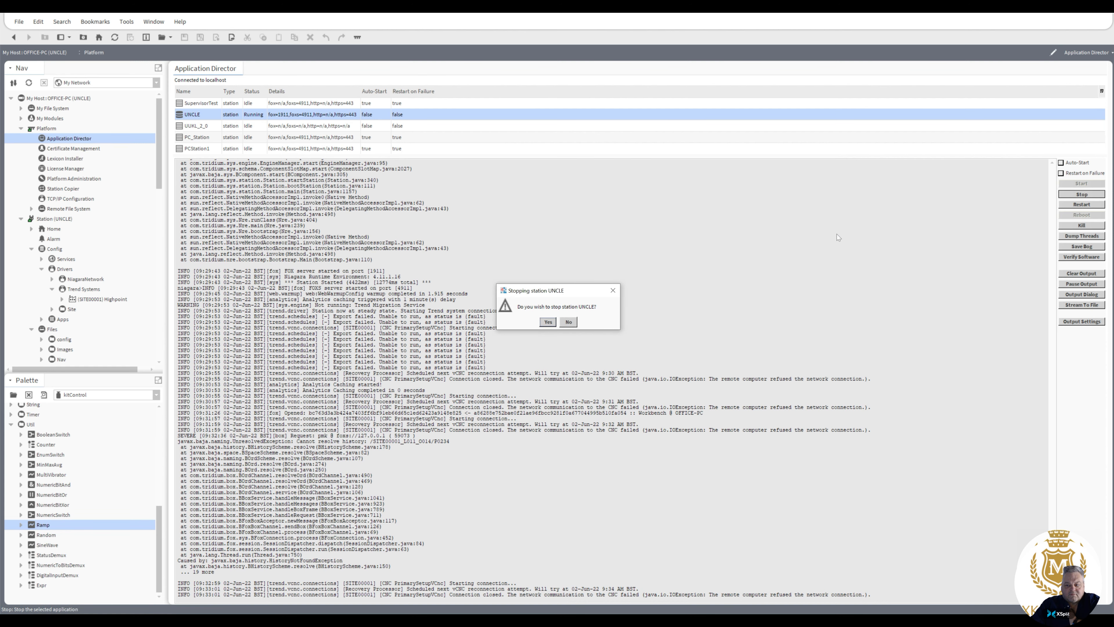
left_click(555, 321)
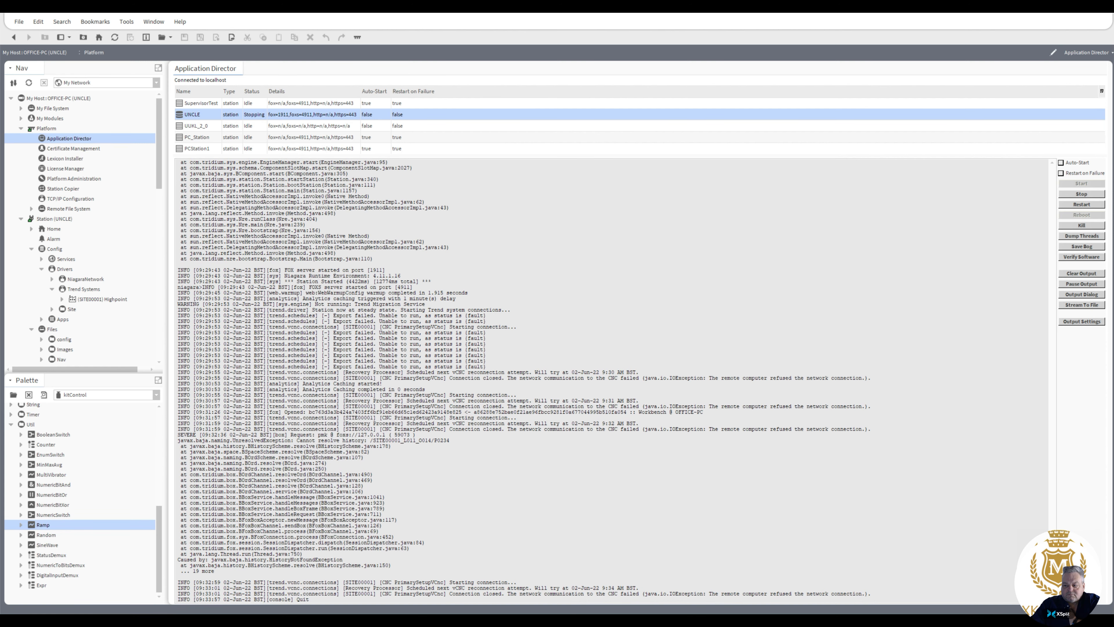
Step: Turn off Auto-Start and Restart on Failure for the PCStation1 station
left_click(317, 150)
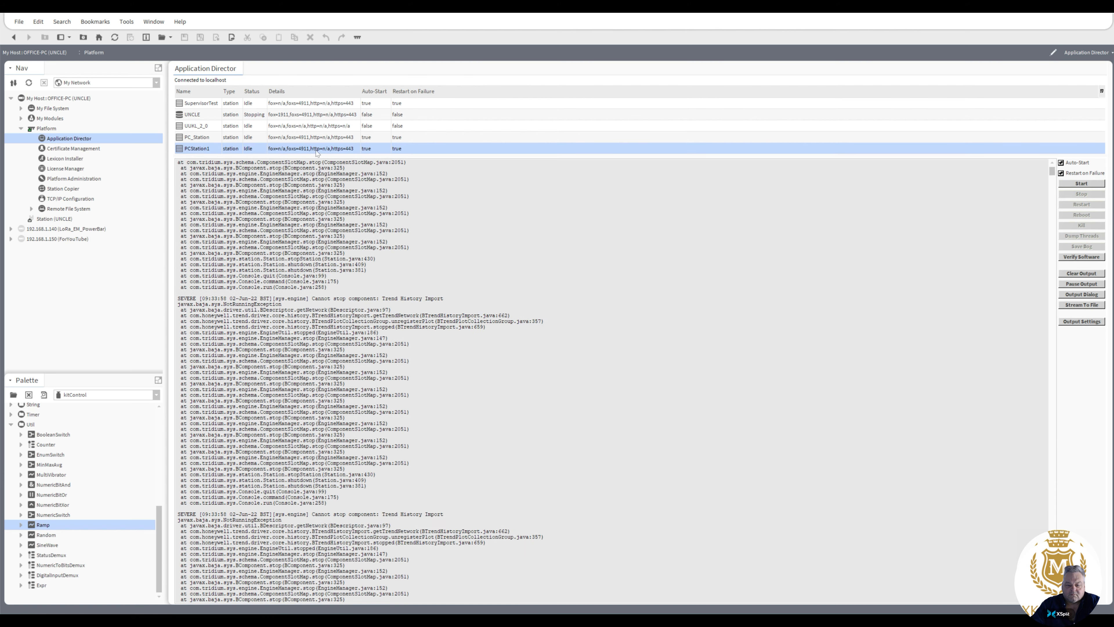
left_click(1062, 173)
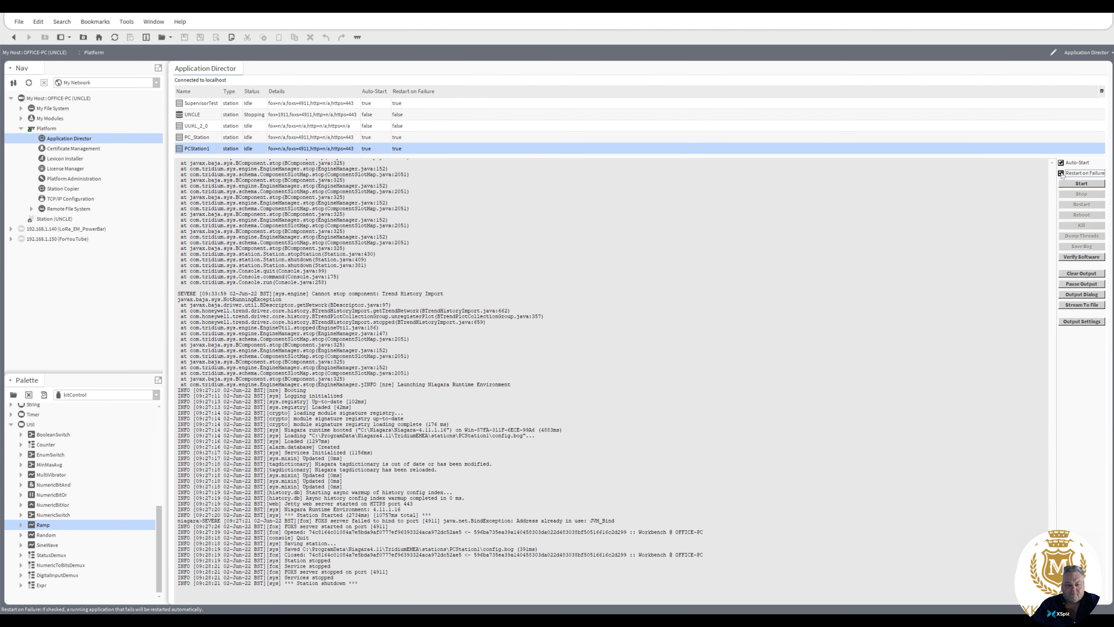
left_click(1061, 162)
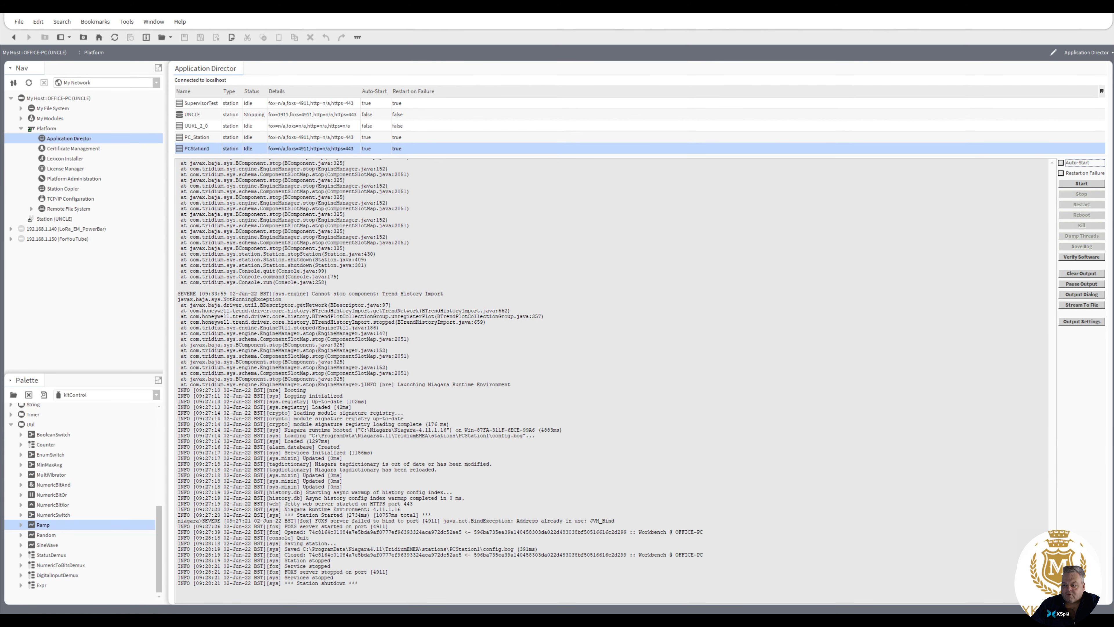
Step: Check the UNCLE and UUKL_2_0 stations' startup settings, and start PC_Station
left_click(309, 116)
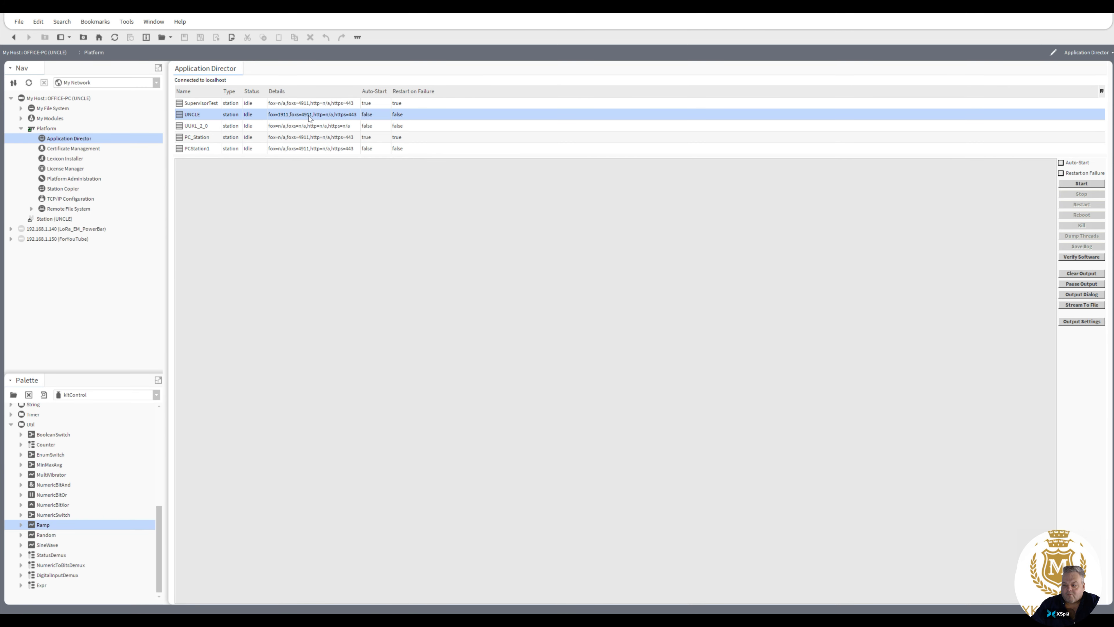
left_click(309, 128)
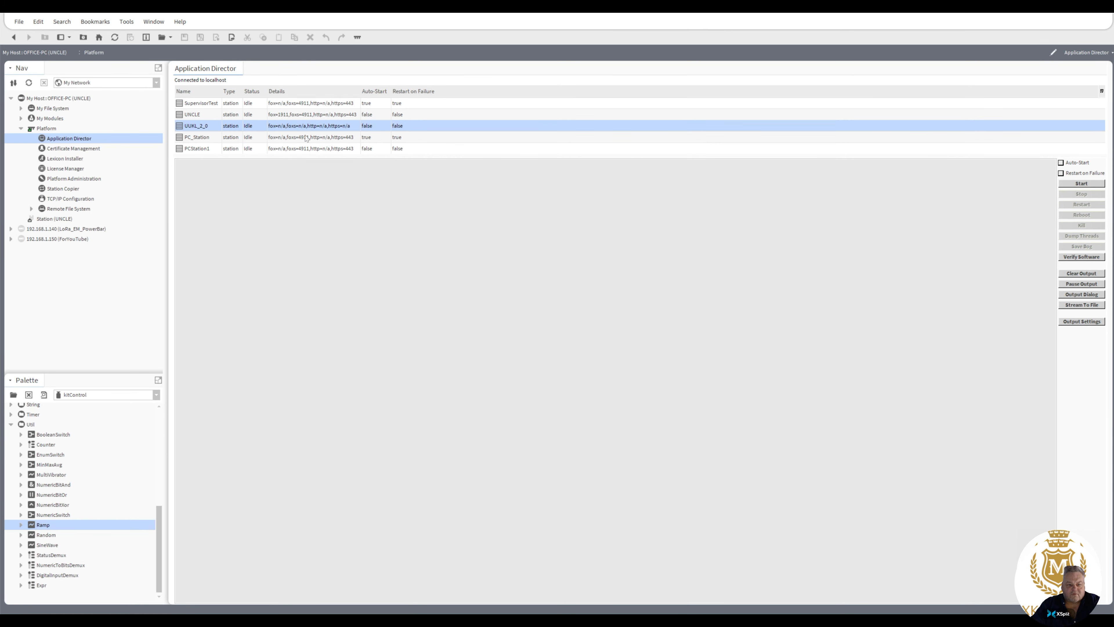
left_click(527, 139)
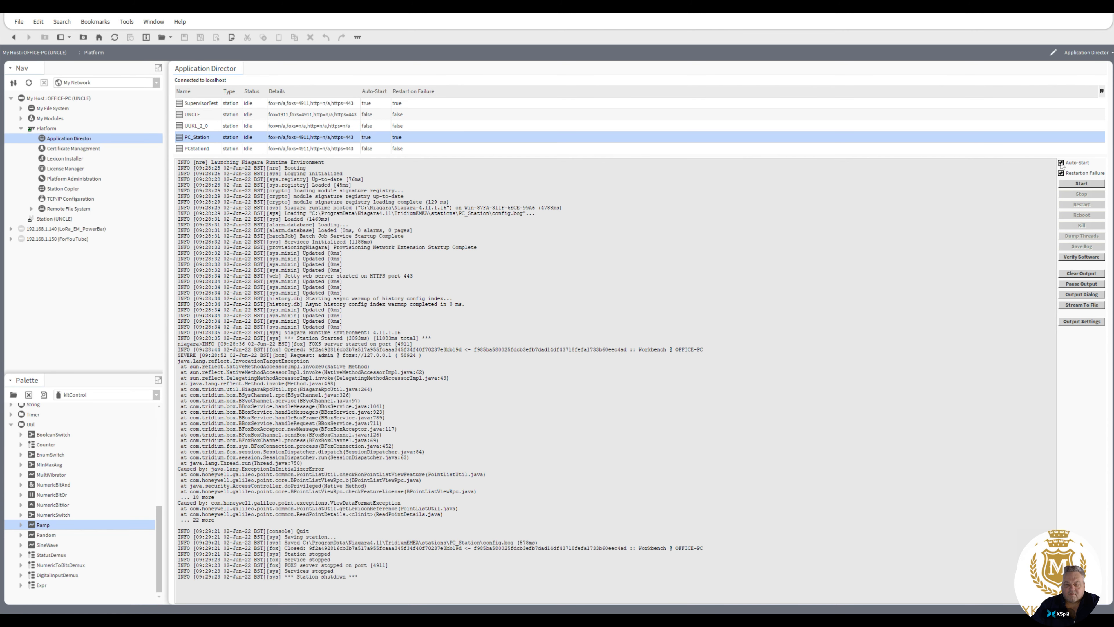
left_click(1082, 183)
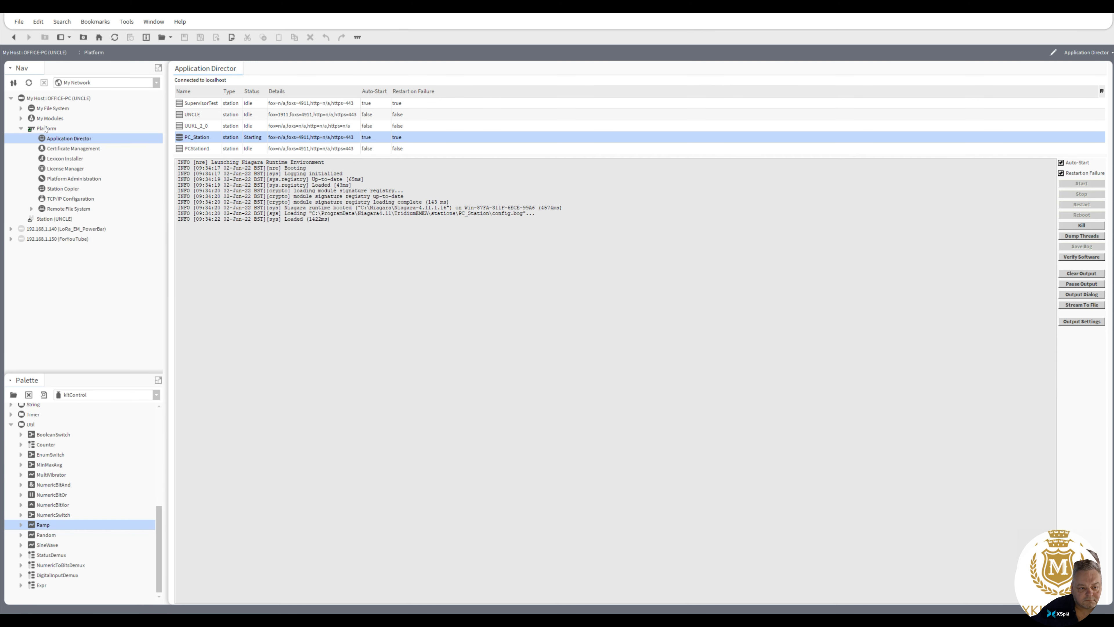
Step: Open the local host's station and log in to PC_Station as admin with the account password
left_click(45, 100)
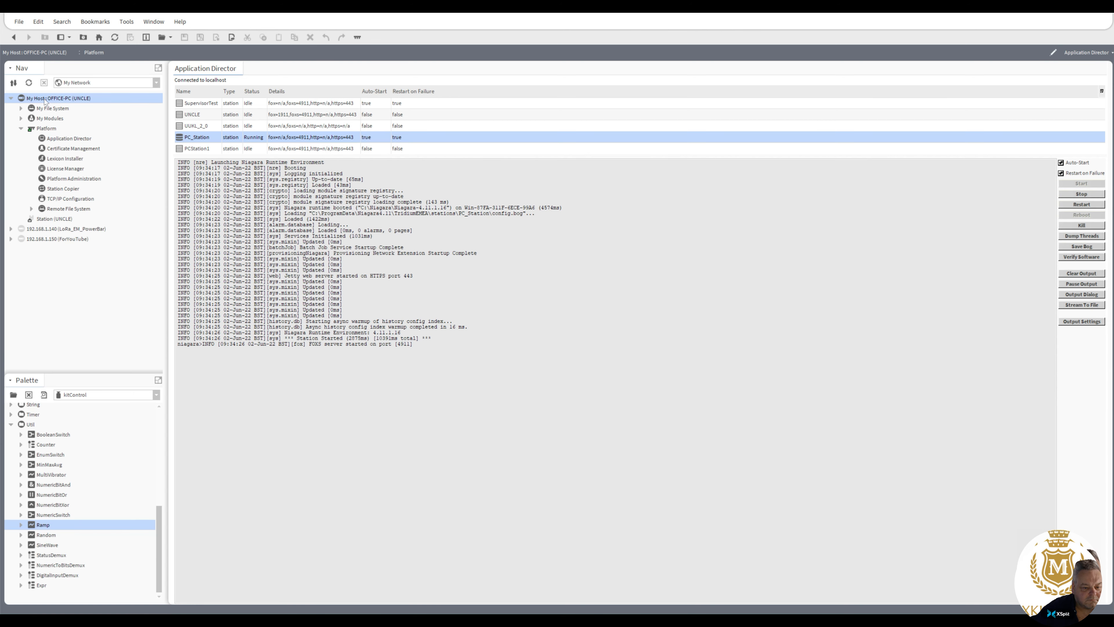
right_click(46, 101)
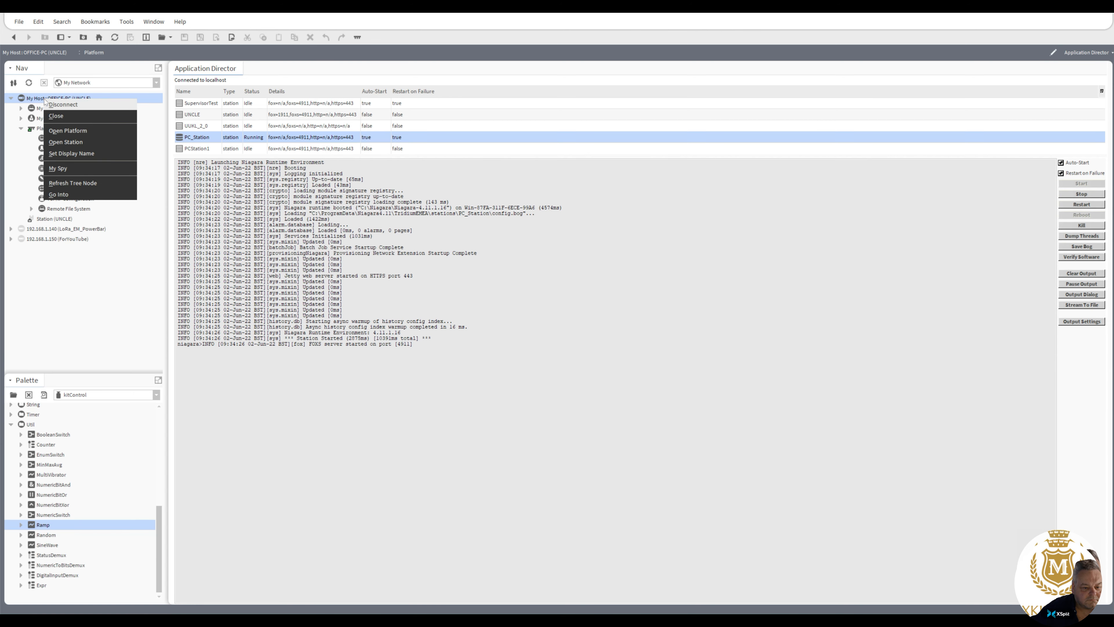
left_click(70, 142)
left_click(544, 347)
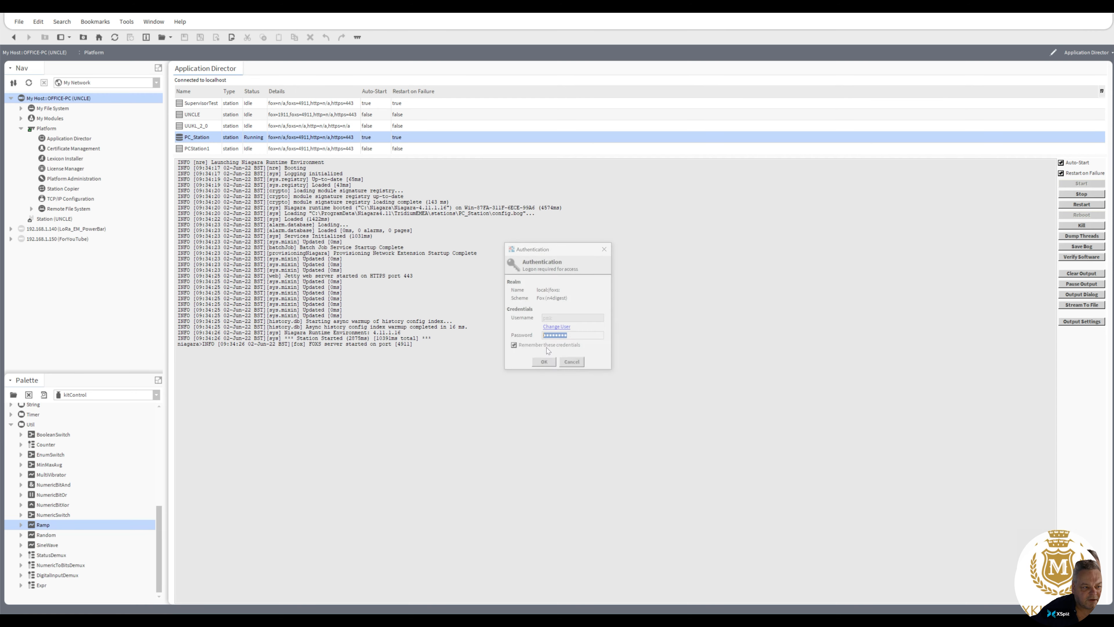
left_click(546, 362)
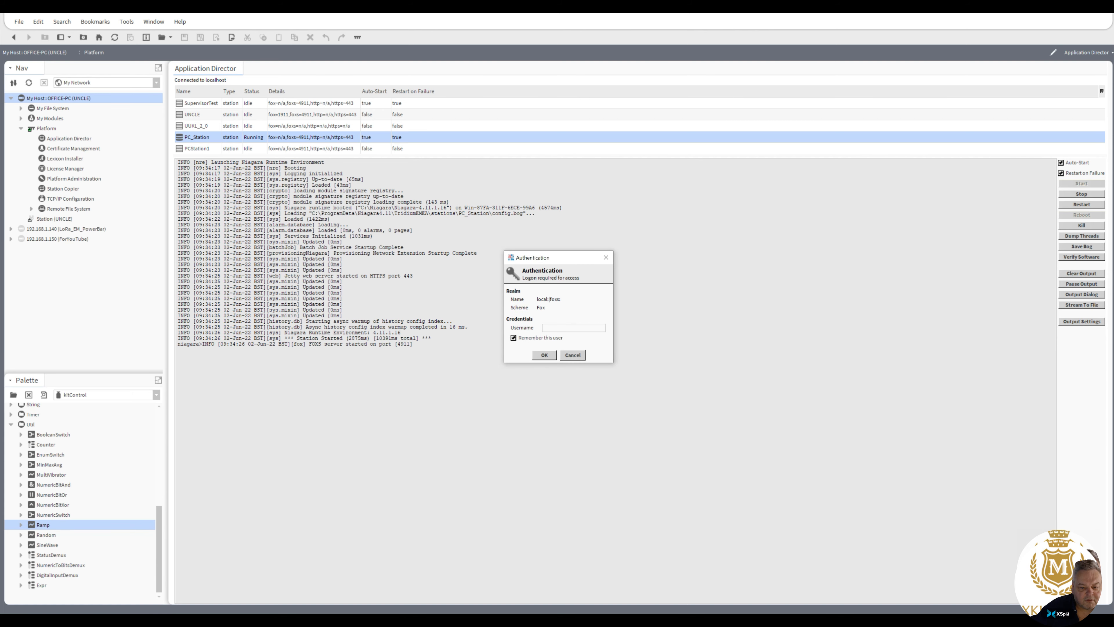
type("admin")
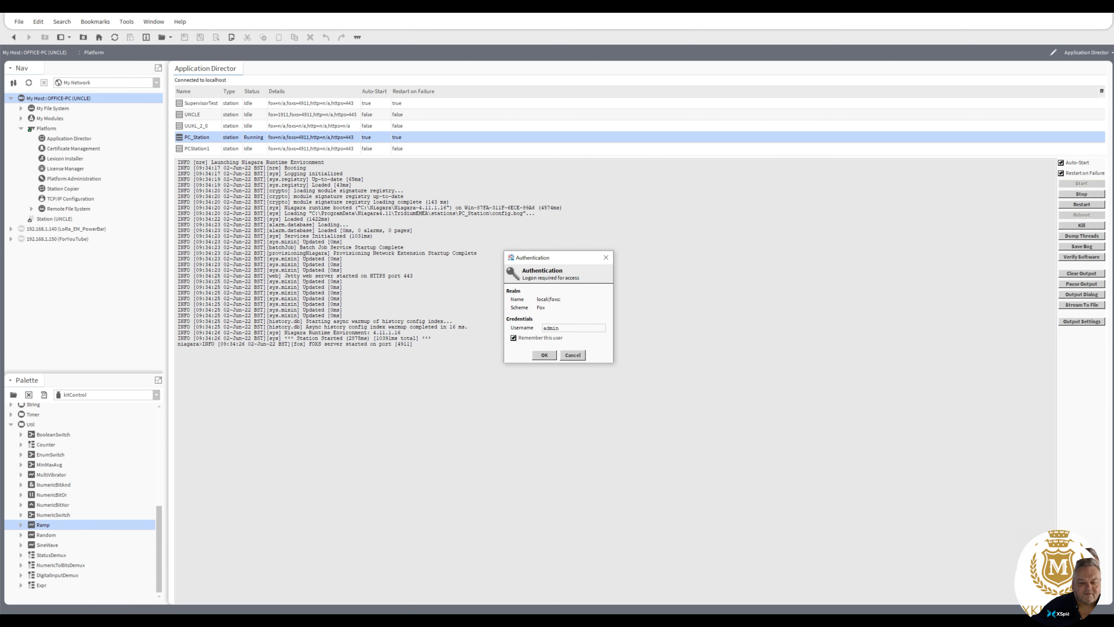
left_click(551, 359)
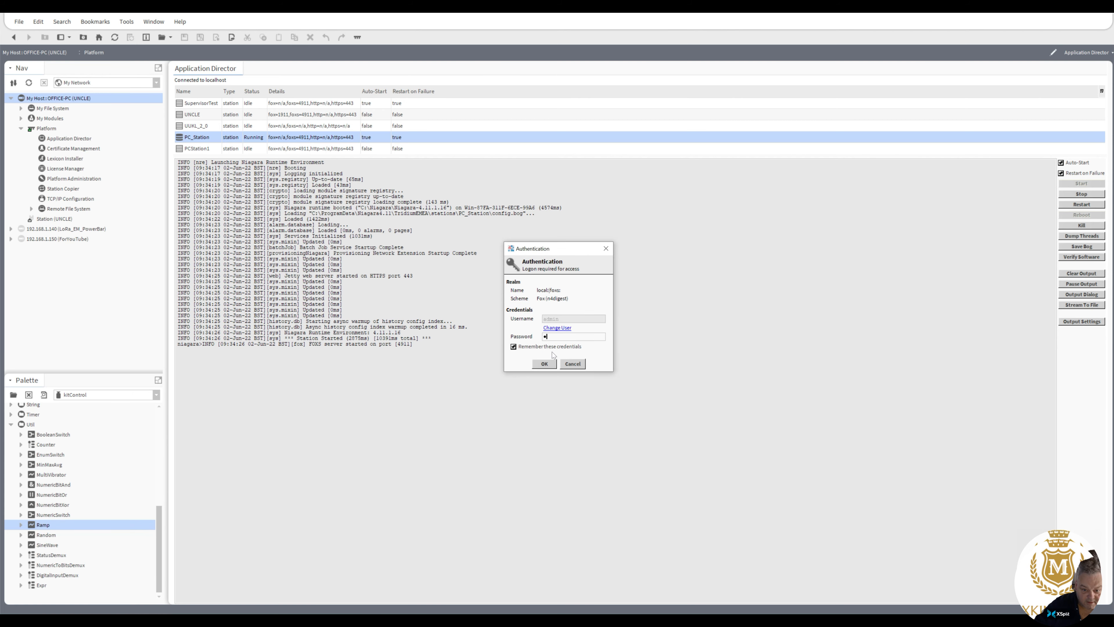
type("********")
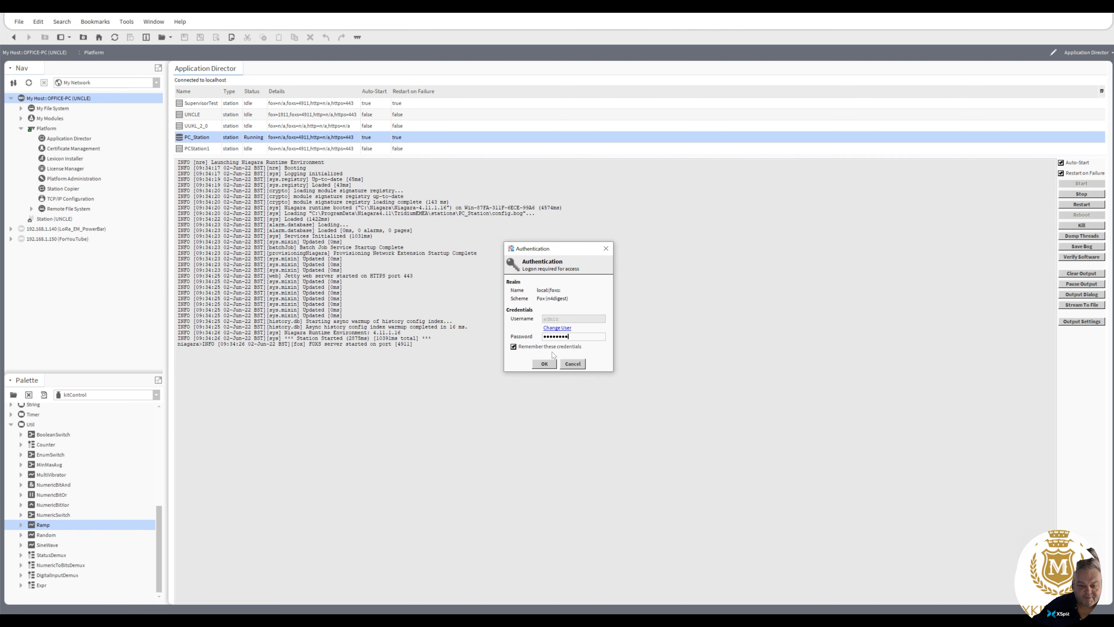
left_click(545, 363)
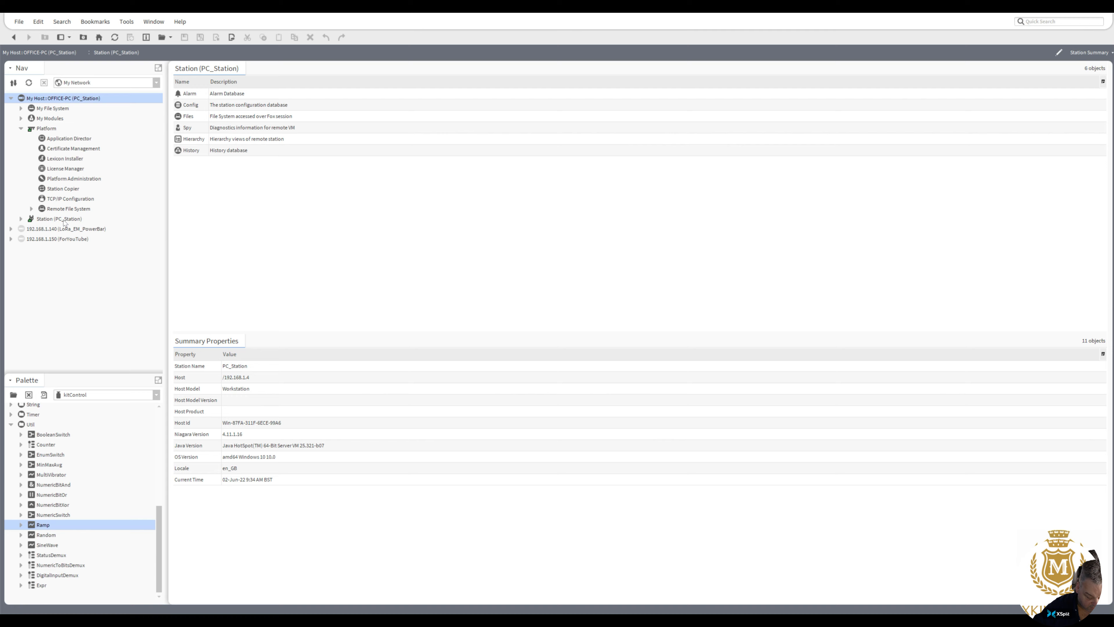
Step: Expand PC_Station's Config, Drivers and Logic nodes, and view the Logic folder in the AX Wire Sheet
left_click(20, 218)
left_click(31, 238)
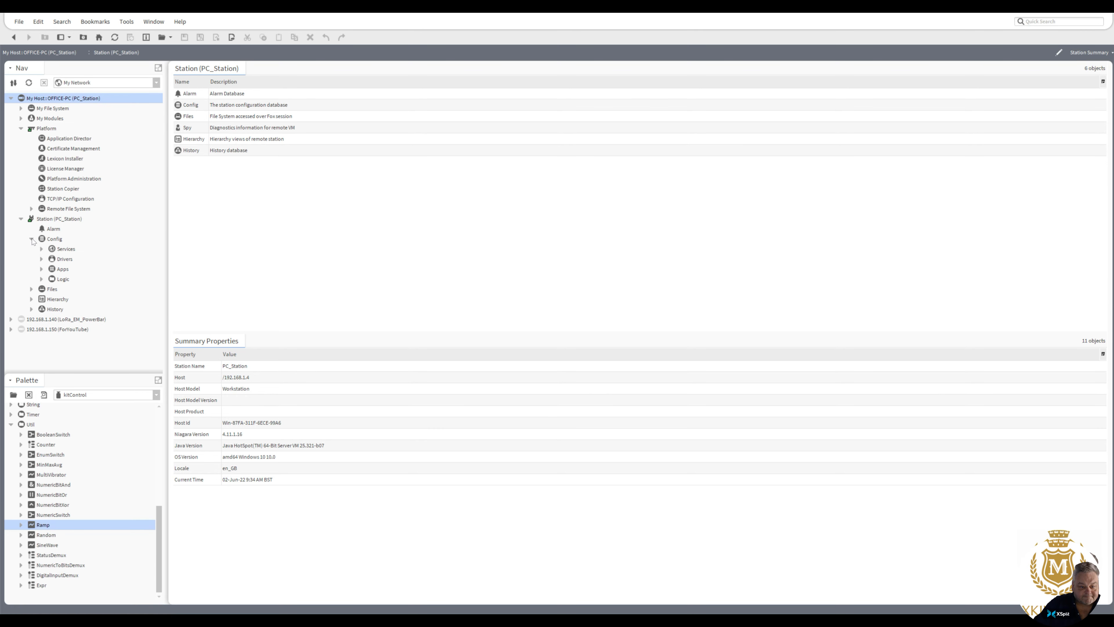
left_click(42, 259)
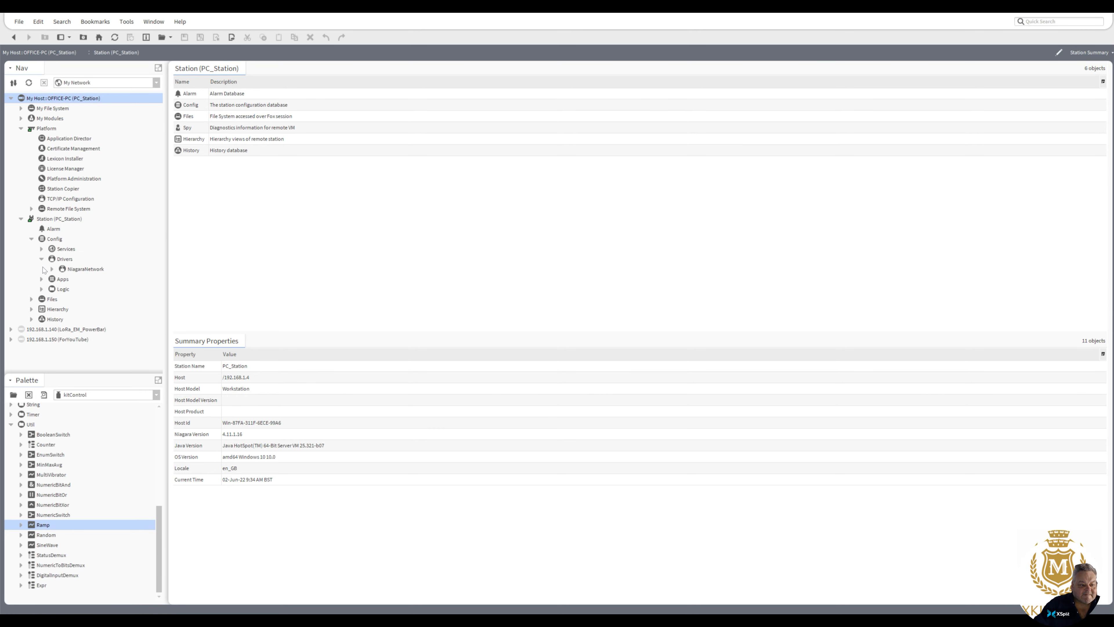
left_click(42, 289)
double_click(64, 290)
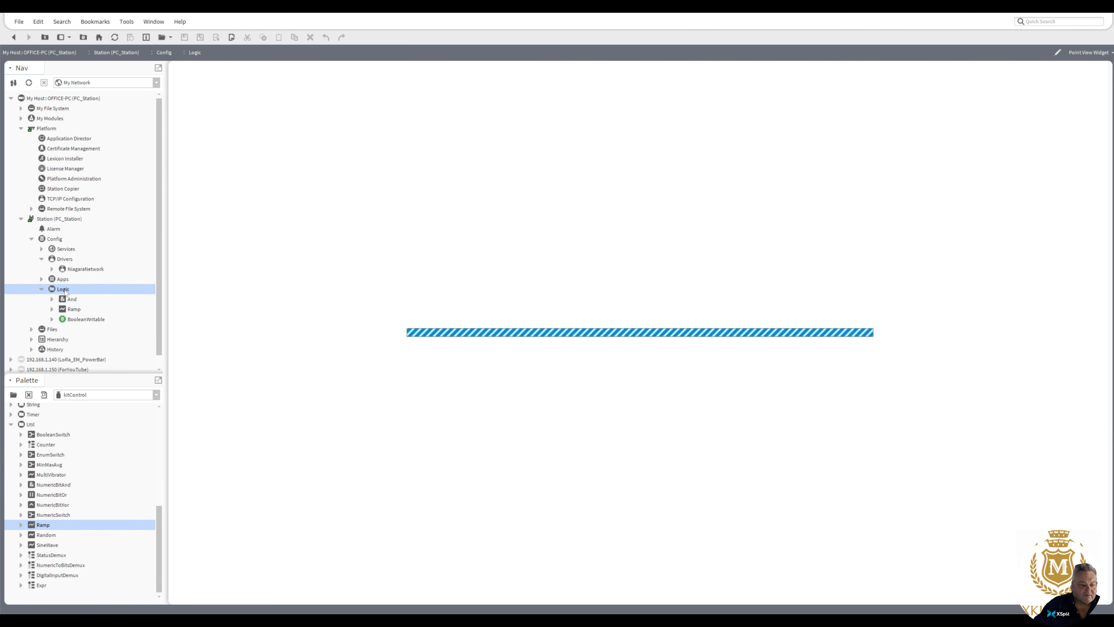
right_click(65, 290)
mouse_move(98, 299)
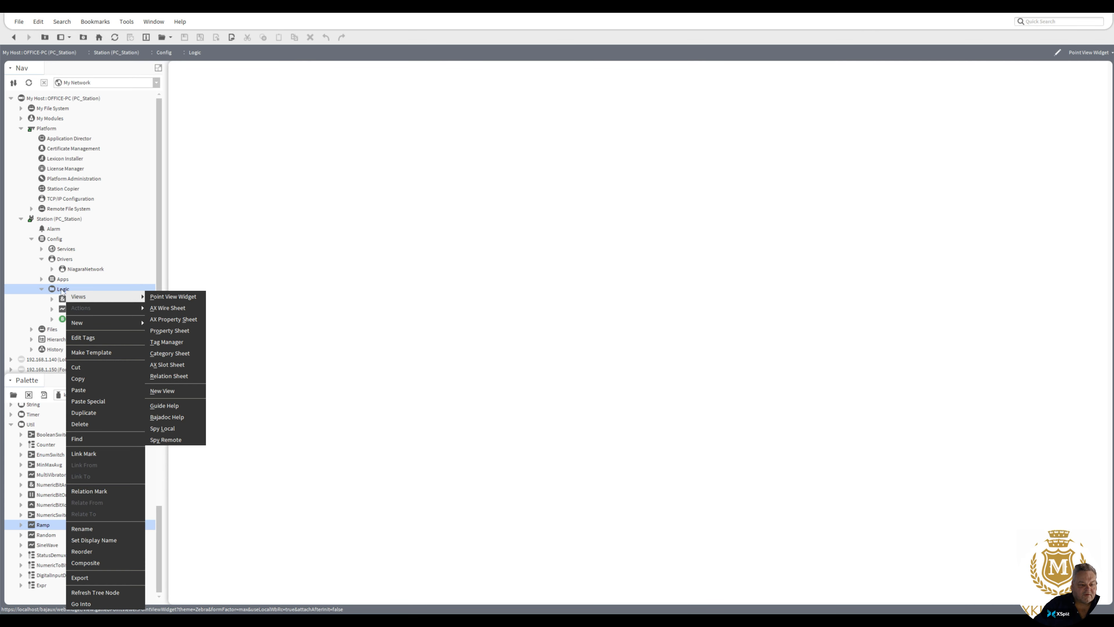
left_click(167, 309)
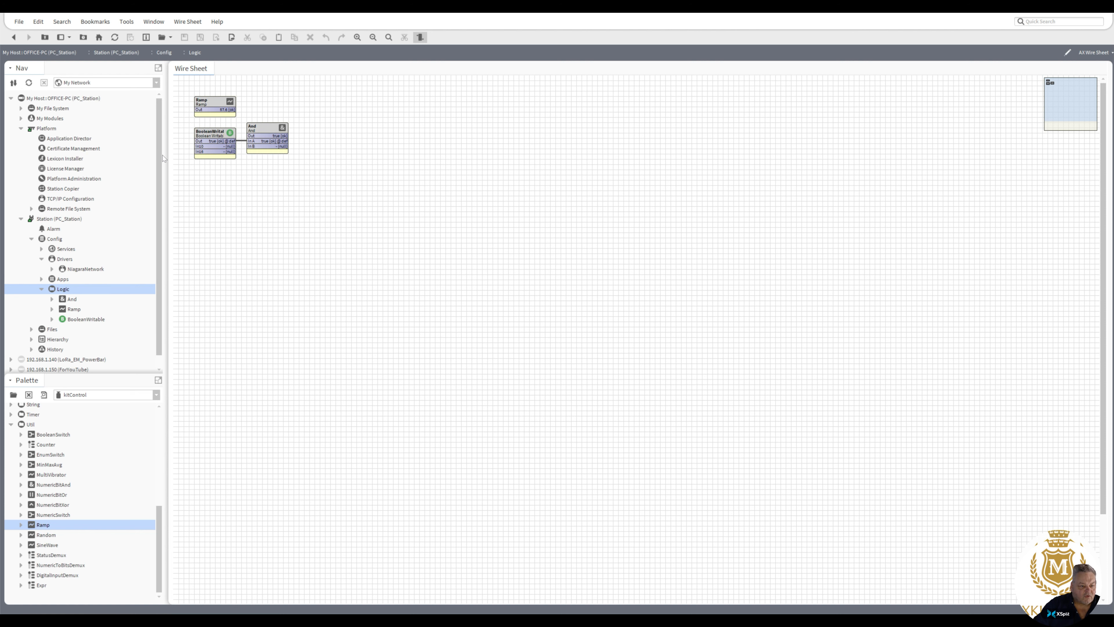
Step: Open the NiagaraNetwork station manager under PC_Station's Drivers and start discovering stations
double_click(85, 271)
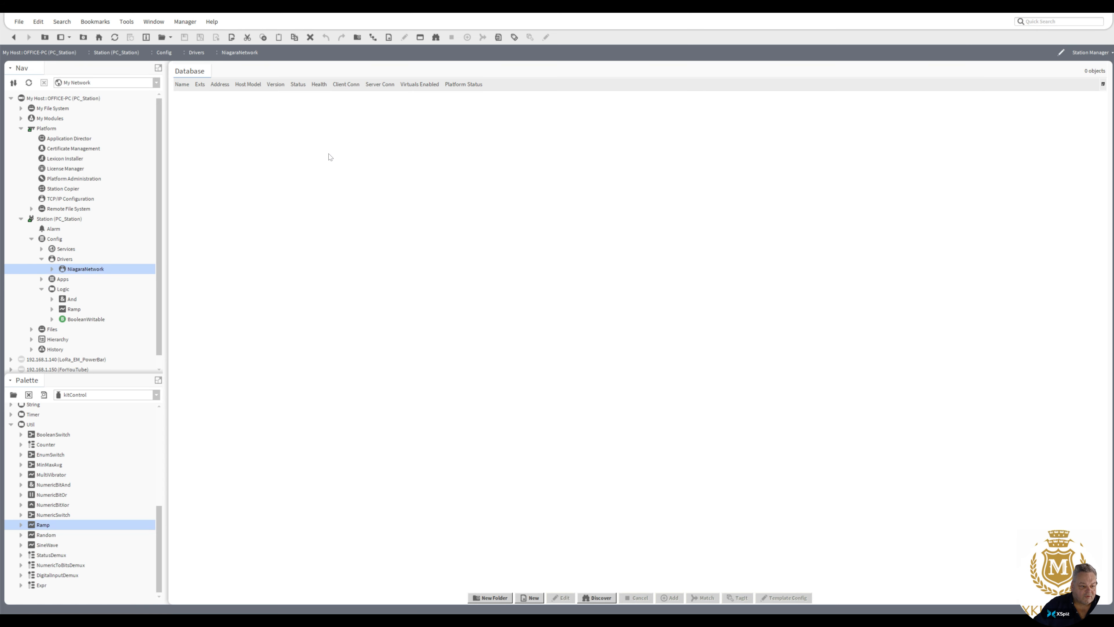
left_click(597, 599)
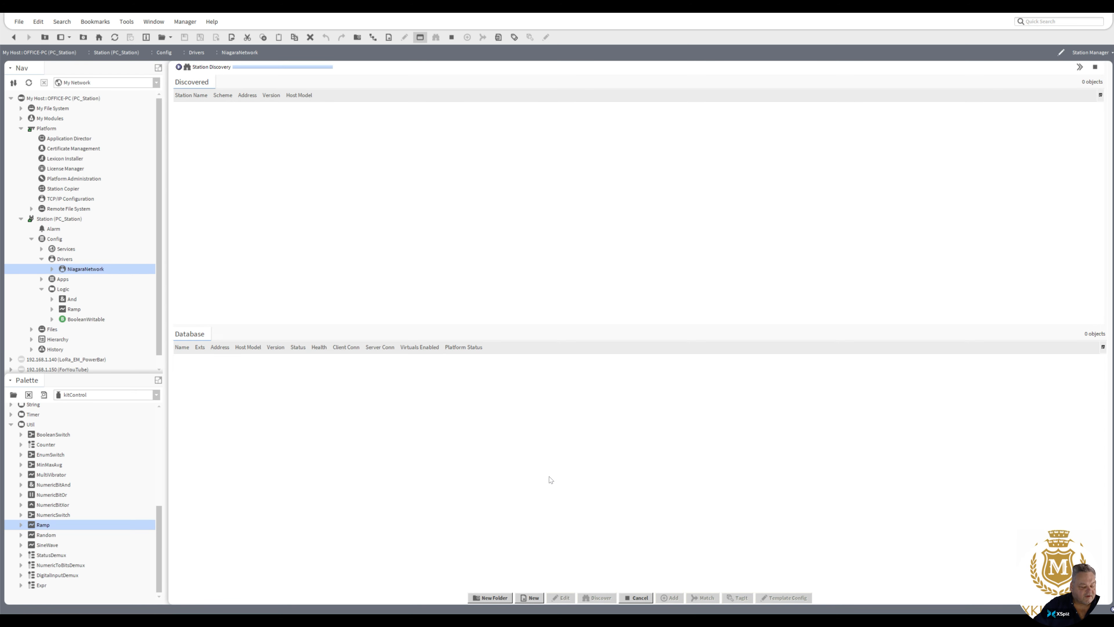